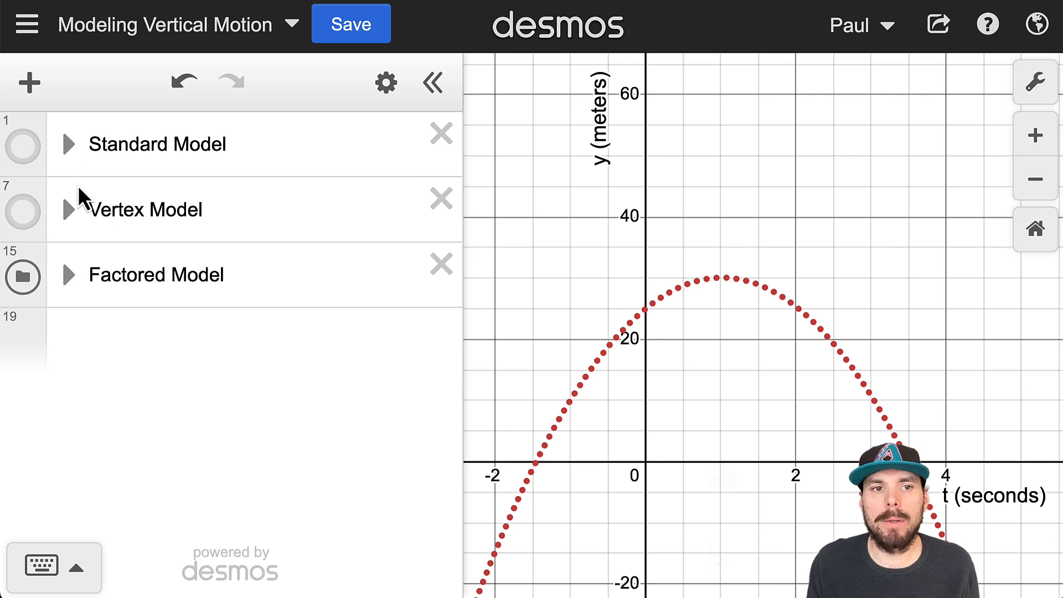
- Review the Standard Model folder's equation and table, fit the graph view to the table, and collapse the folder again
{"action": "left_click", "coordinate": [69, 145]}
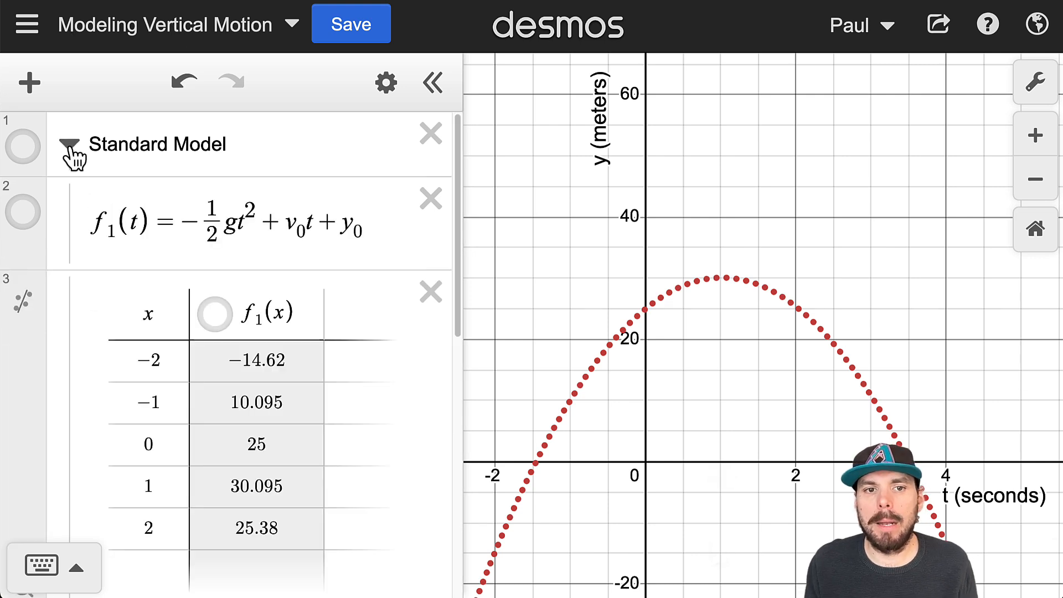
{"action": "scroll", "coordinate": [185, 320], "scroll_direction": "down", "scroll_amount": 2}
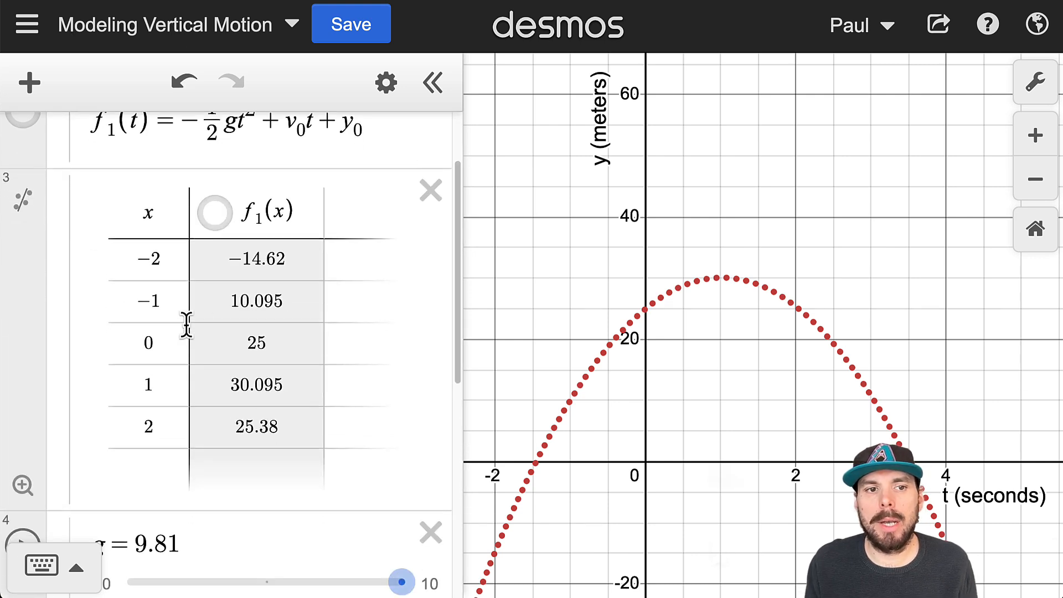
{"action": "left_click", "coordinate": [22, 486]}
{"action": "scroll", "coordinate": [147, 346], "scroll_direction": "down", "scroll_amount": 1}
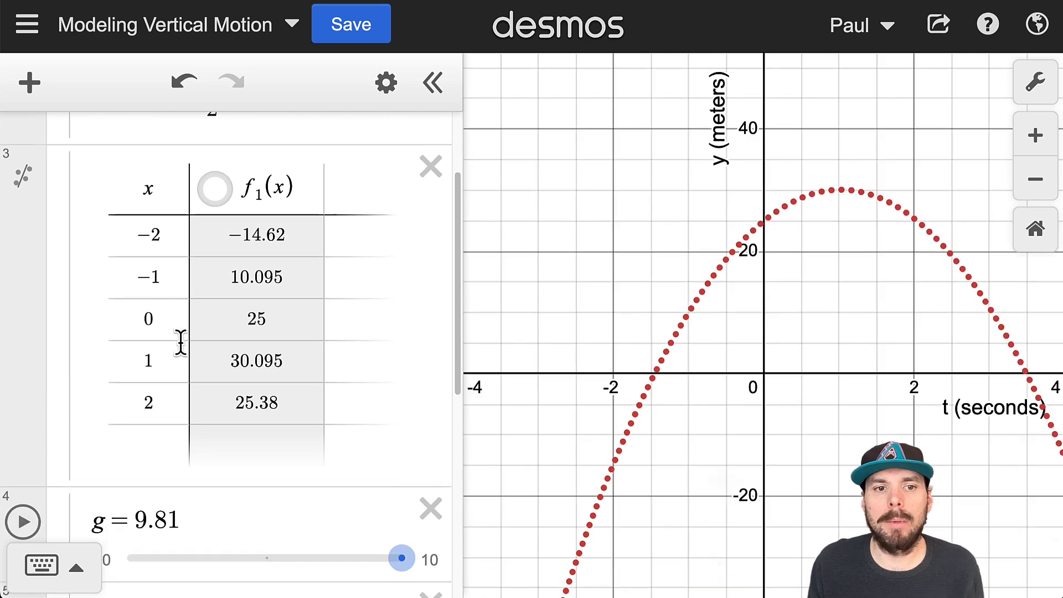
{"action": "scroll", "coordinate": [159, 374], "scroll_direction": "up", "scroll_amount": 3}
{"action": "left_click", "coordinate": [68, 145]}
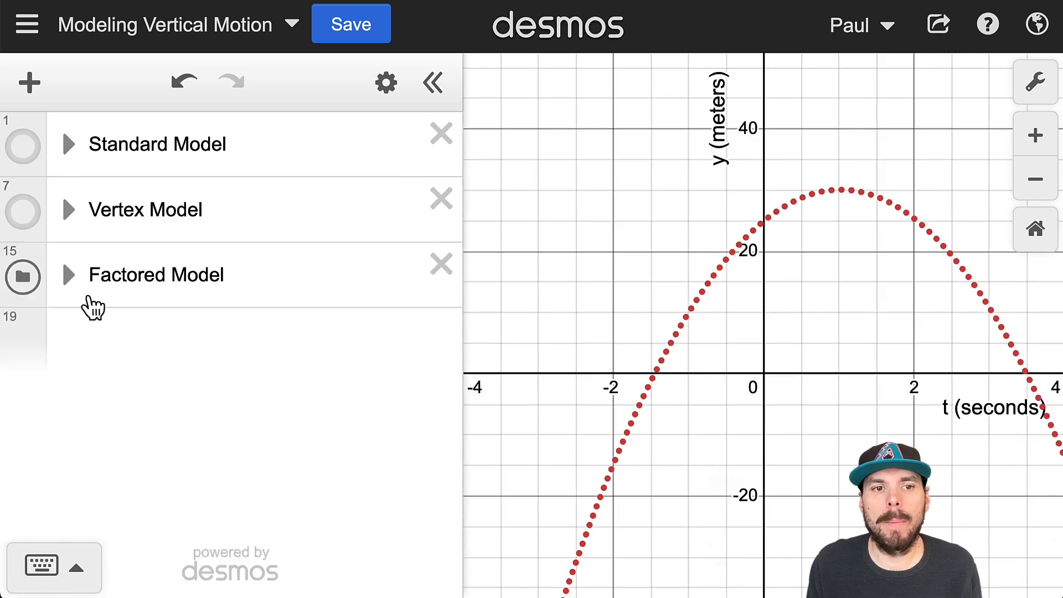
- Expand the Factored Model folder and examine its t_1 and t_2 root formulas and the function f_3(t)
{"action": "left_click", "coordinate": [69, 274]}
{"action": "scroll", "coordinate": [289, 315], "scroll_direction": "down", "scroll_amount": 2}
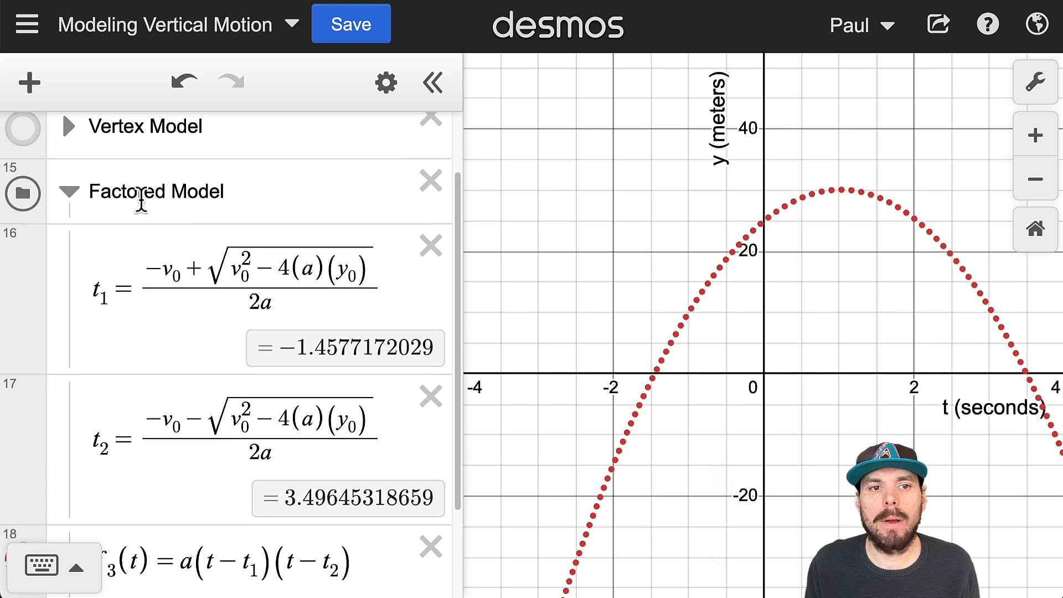
{"action": "scroll", "coordinate": [166, 238], "scroll_direction": "down", "scroll_amount": 3}
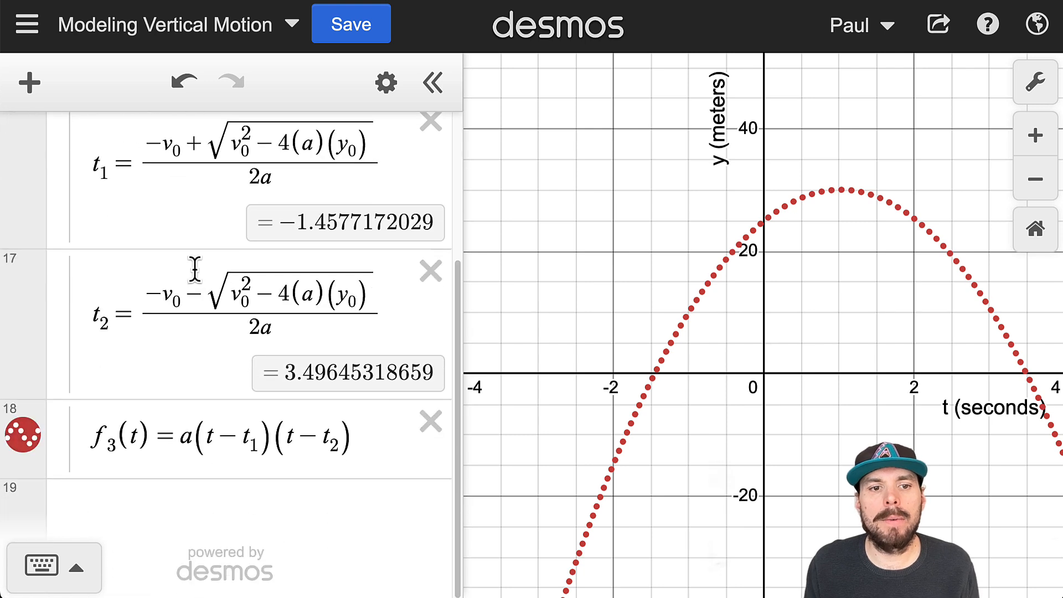
{"action": "left_click", "coordinate": [349, 445]}
{"action": "left_click_drag", "start_coordinate": [94, 440], "coordinate": [317, 457]}
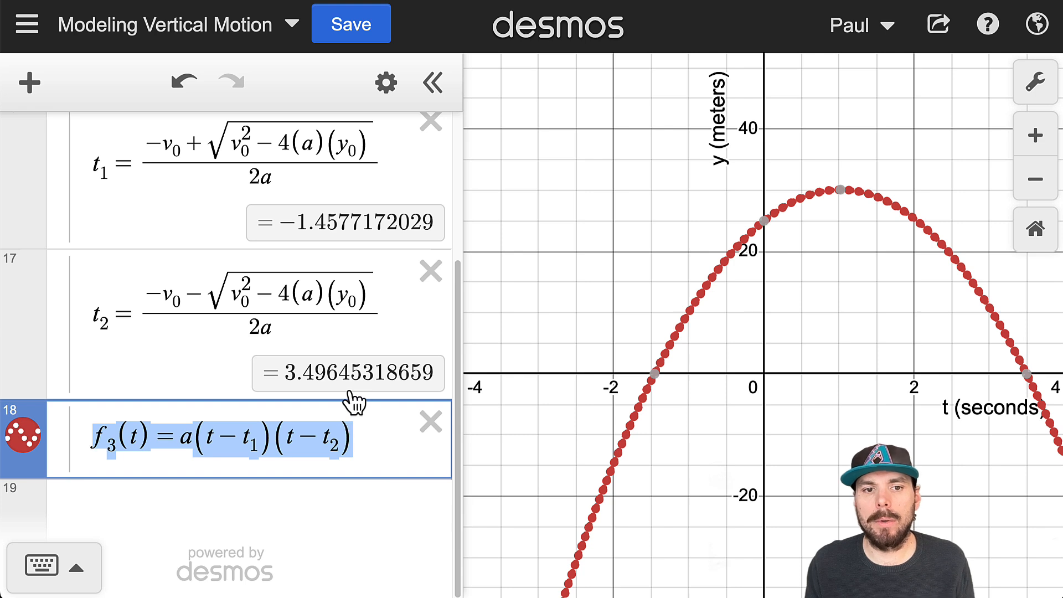
{"action": "left_click_drag", "start_coordinate": [142, 306], "coordinate": [302, 319]}
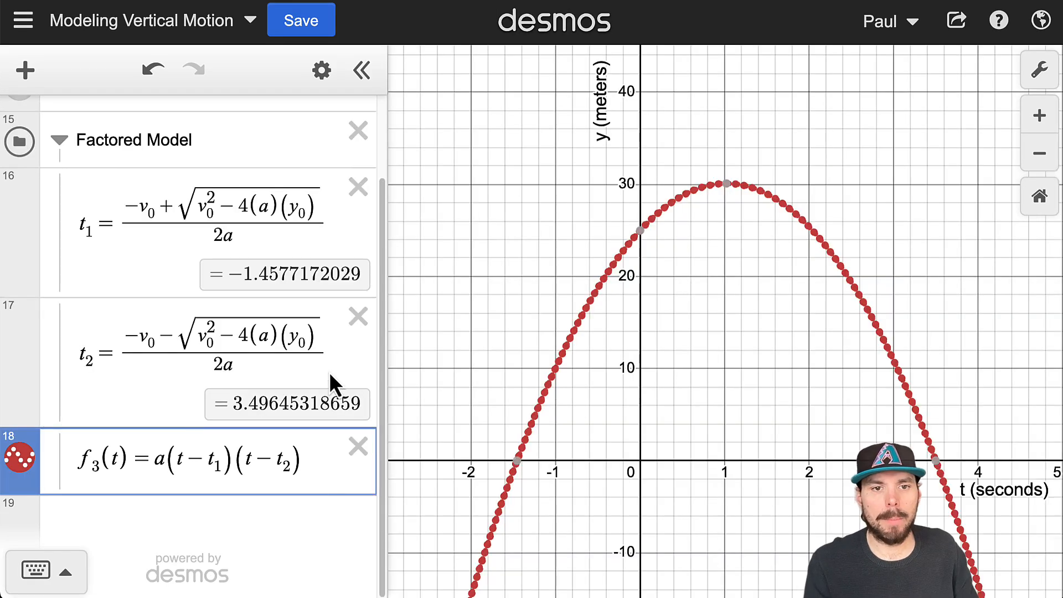
- Duplicate the t_2 formula into a new expression below f_3(t) and rename the copy's variable to t_3
{"action": "left_click_drag", "start_coordinate": [322, 359], "coordinate": [98, 362]}
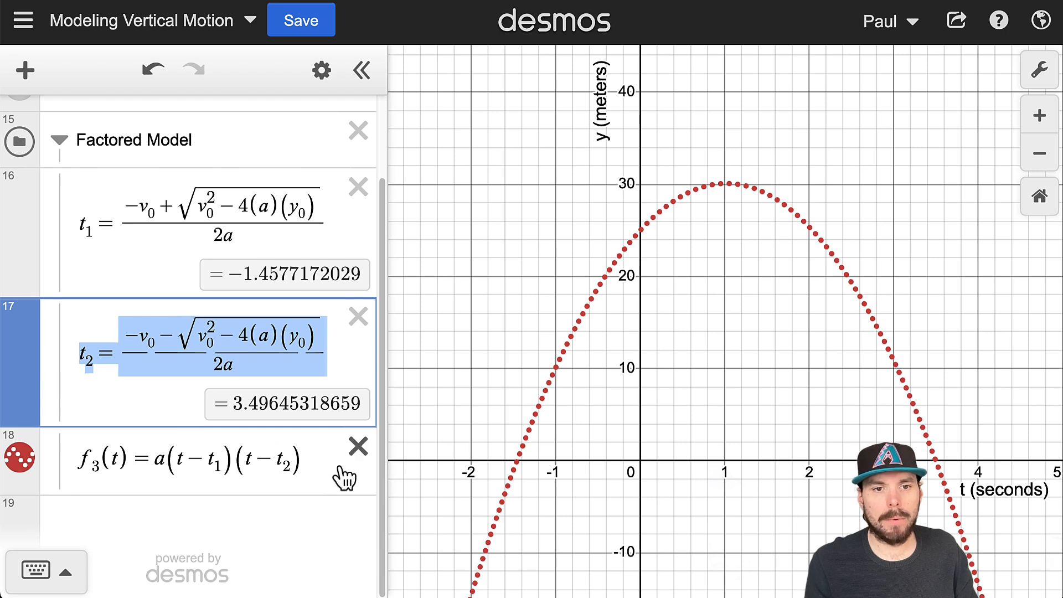
{"action": "left_click", "coordinate": [310, 459]}
{"action": "key", "text": "Return"}
{"action": "type", "text": "t_2=\\frac{-v_0-\\sqrt{v_0^2-4(a)(y_0)}}{2a}"}
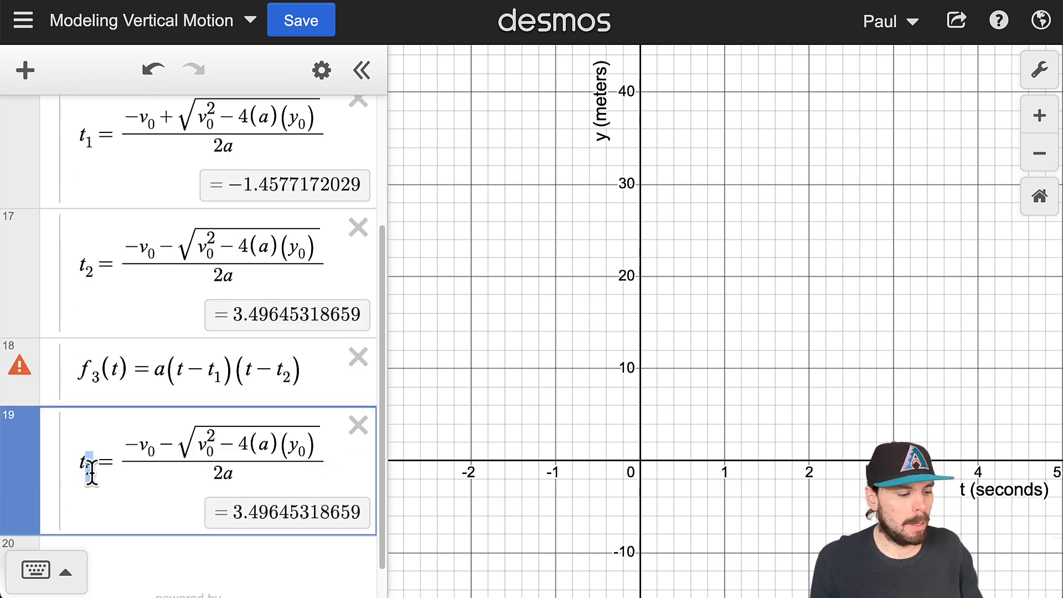
{"action": "type", "text": "3"}
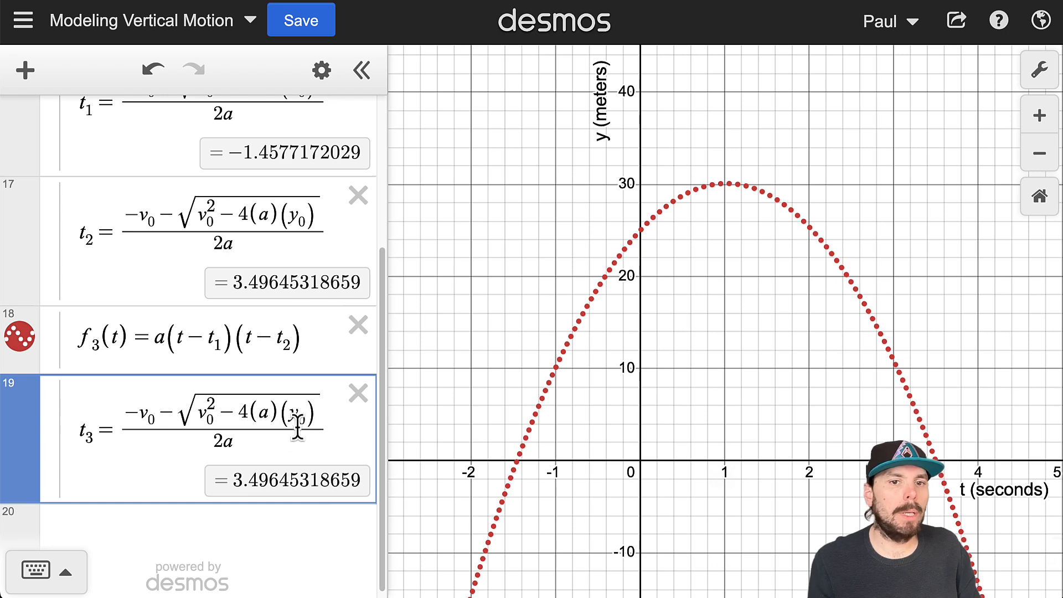
- Expand the Standard Model folder and examine the f_1(t) equation, comparing its function name, right-hand side and y_0 term
{"action": "scroll", "coordinate": [297, 426], "scroll_direction": "up", "scroll_amount": 4}
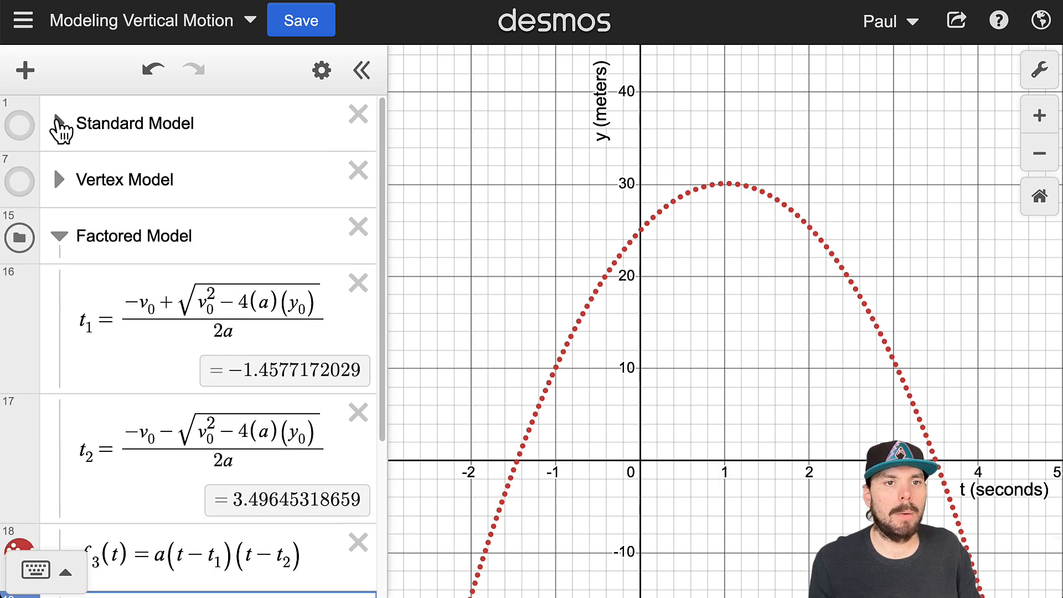
{"action": "left_click", "coordinate": [58, 123]}
{"action": "left_click_drag", "start_coordinate": [306, 199], "coordinate": [83, 186]}
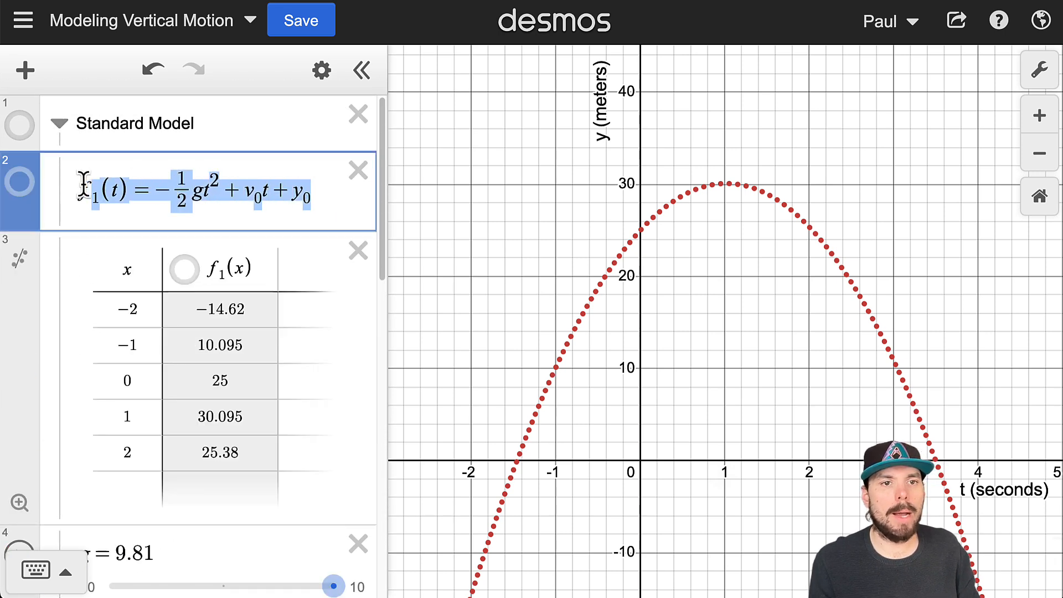
{"action": "left_click", "coordinate": [134, 194]}
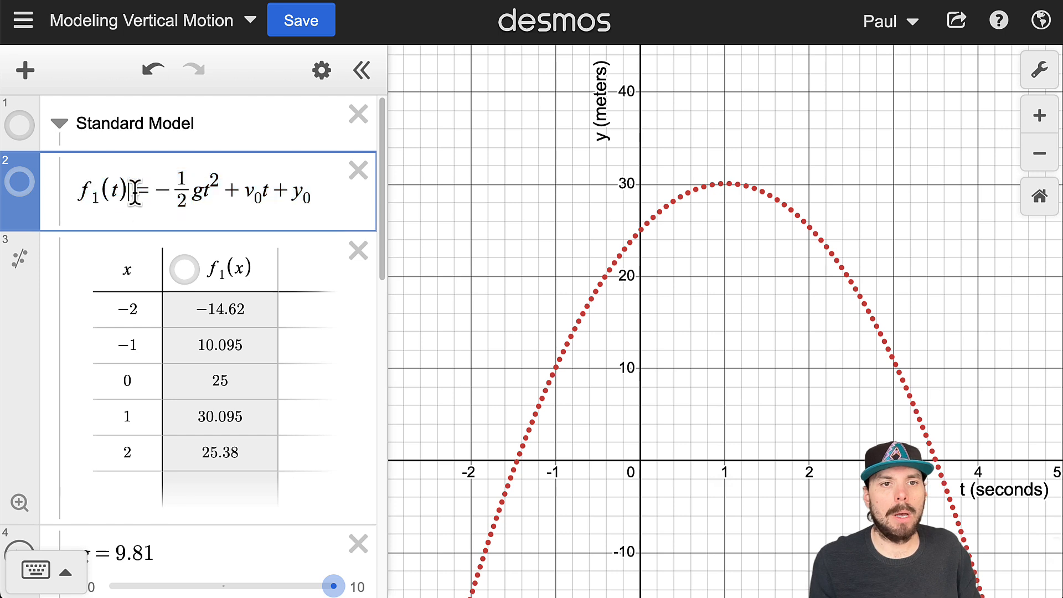
{"action": "left_click_drag", "start_coordinate": [135, 194], "coordinate": [75, 195]}
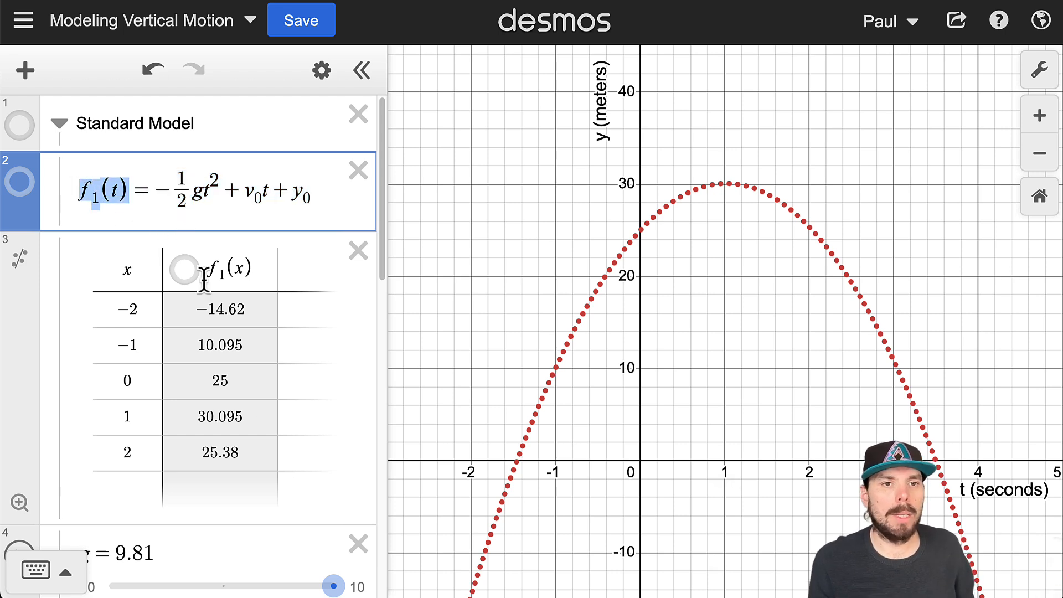
{"action": "scroll", "coordinate": [253, 437], "scroll_direction": "down", "scroll_amount": 15}
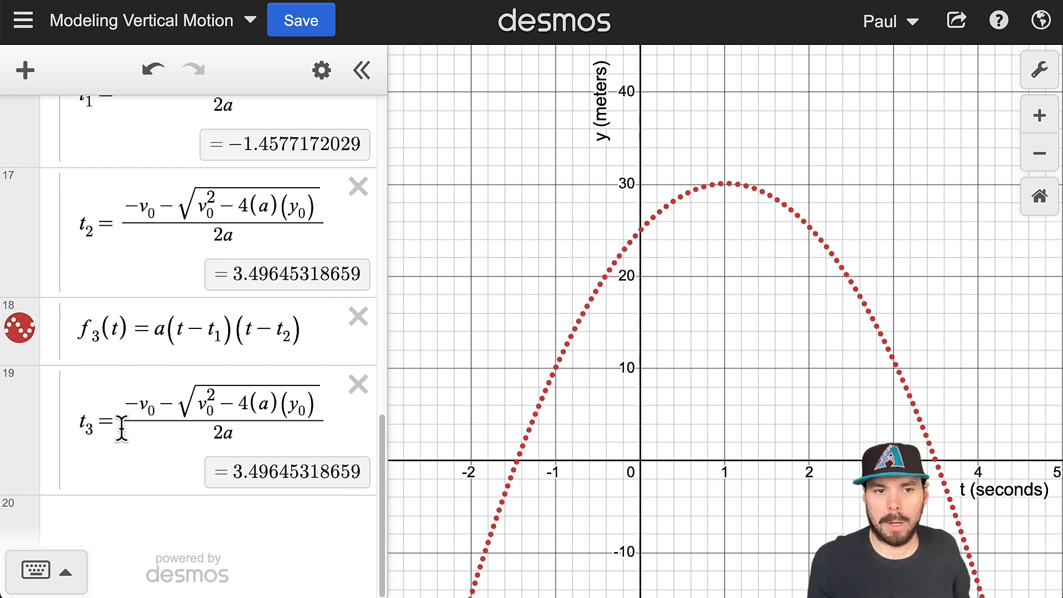
{"action": "scroll", "coordinate": [121, 426], "scroll_direction": "up", "scroll_amount": 15}
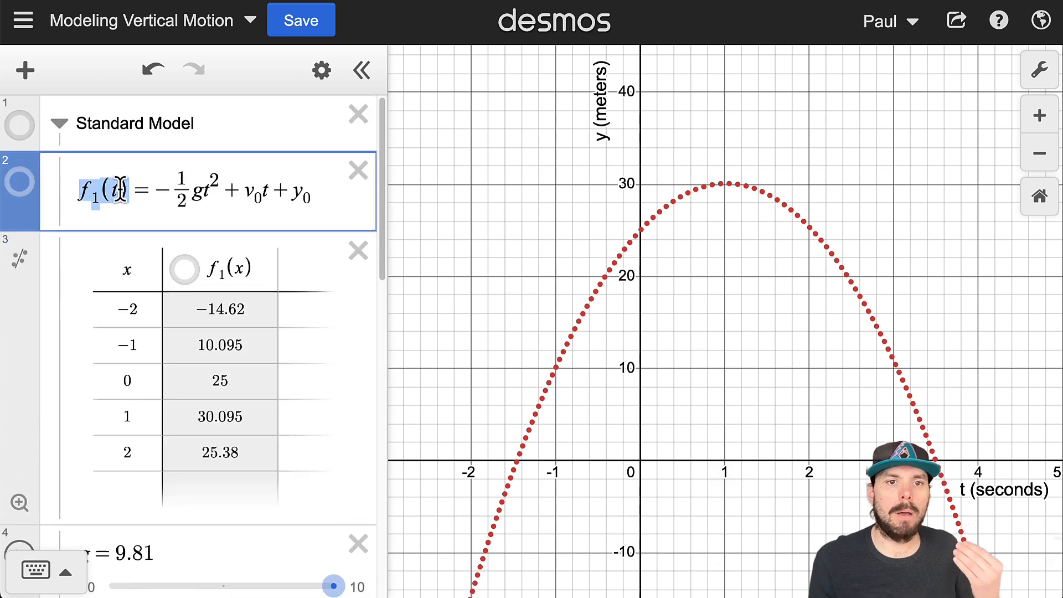
{"action": "left_click_drag", "start_coordinate": [149, 189], "coordinate": [308, 195]}
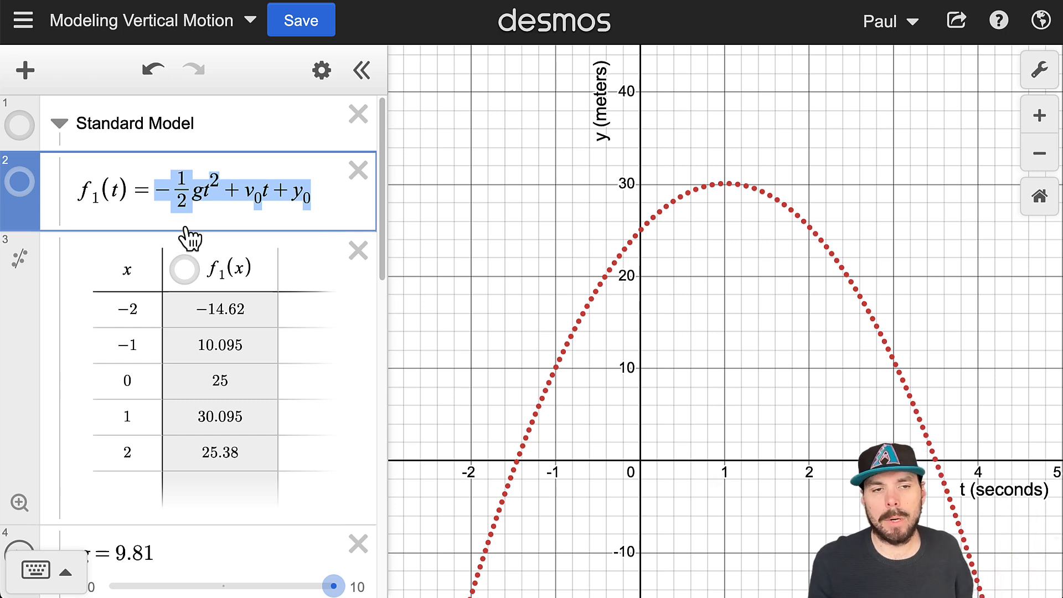
{"action": "left_click_drag", "start_coordinate": [126, 184], "coordinate": [81, 199]}
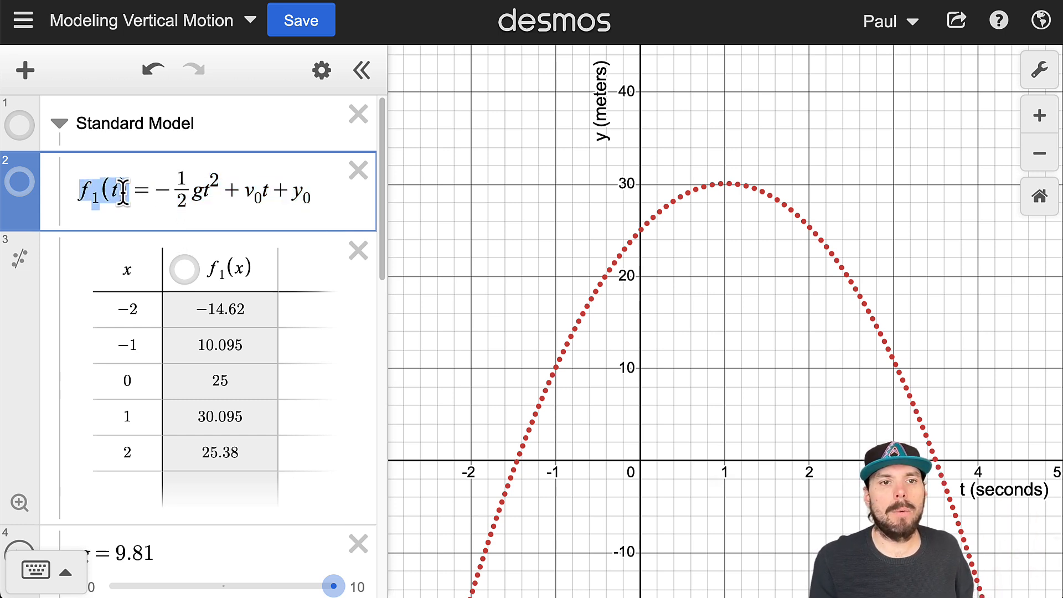
{"action": "left_click", "coordinate": [294, 197]}
{"action": "left_click_drag", "start_coordinate": [294, 196], "coordinate": [328, 209]}
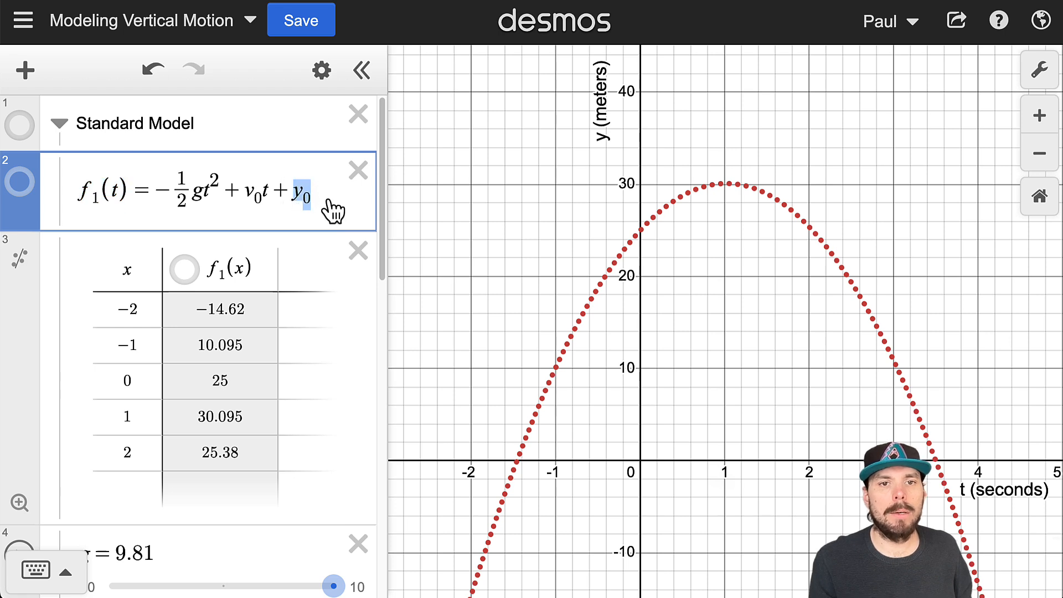
- Change the y_0 term under the square root of the t_3 formula to y_0 - y_3
{"action": "scroll", "coordinate": [310, 280], "scroll_direction": "down", "scroll_amount": 15}
{"action": "scroll", "coordinate": [310, 384], "scroll_direction": "down", "scroll_amount": 2}
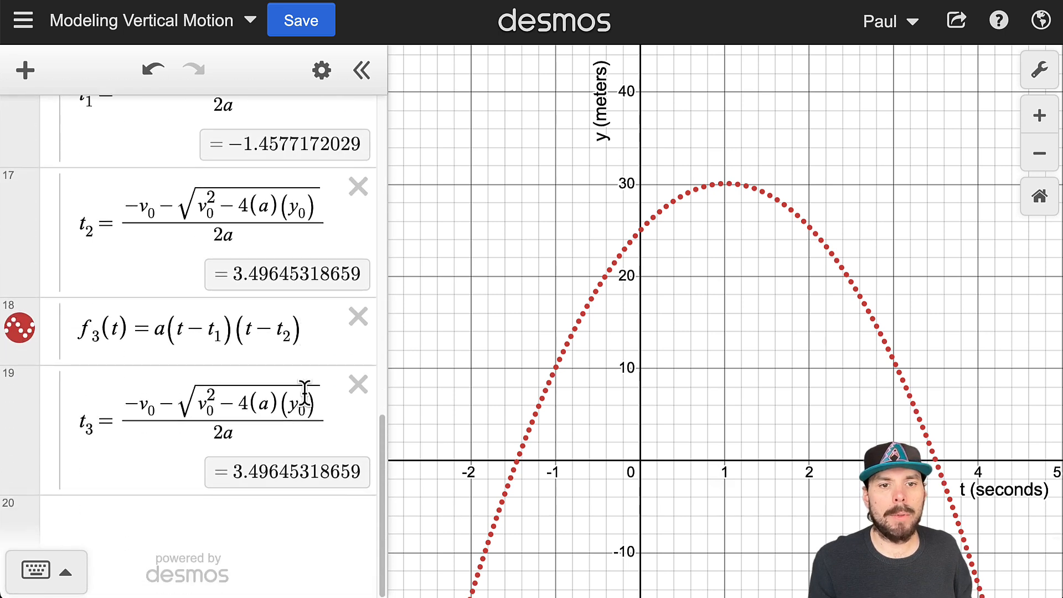
{"action": "left_click", "coordinate": [340, 423]}
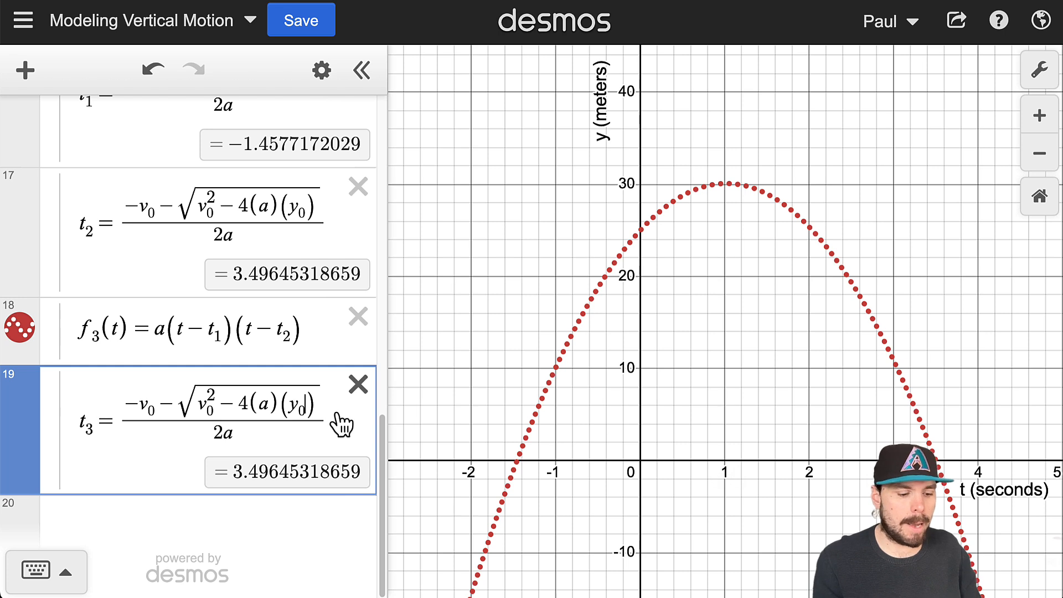
{"action": "key", "text": "Left"}
{"action": "type", "text": "- "}
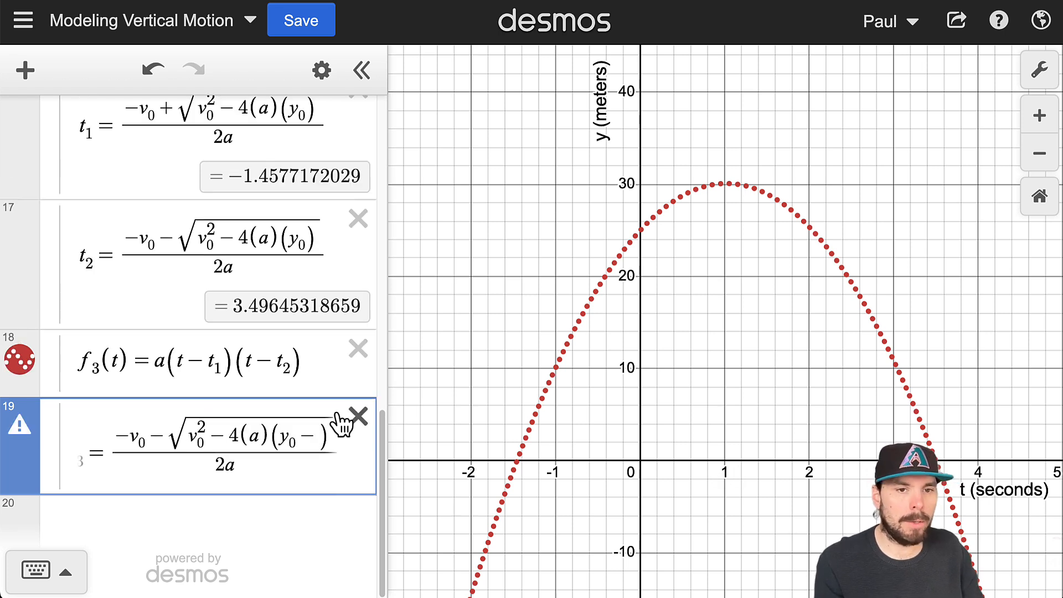
{"action": "type", "text": "y_3"}
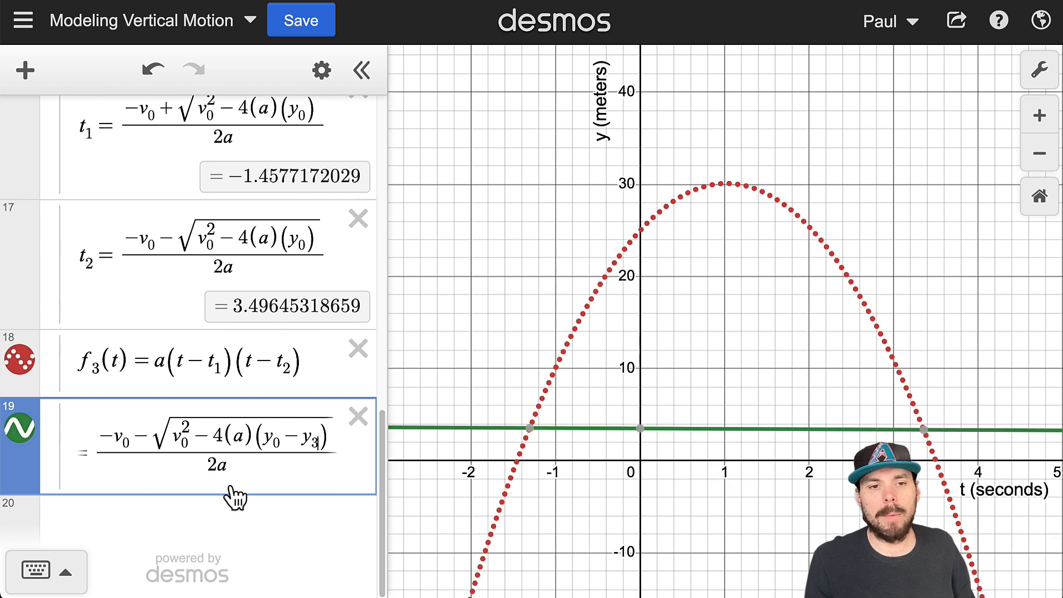
- Examine the edited t_3 formula, from its variable name to the square root containing y_0 - y_3
{"action": "left_click_drag", "start_coordinate": [235, 490], "coordinate": [52, 465]}
{"action": "type", "text": "t_3"}
{"action": "mouse_move", "coordinate": [604, 428]}
{"action": "left_mouse_down"}
{"action": "mouse_move", "coordinate": [851, 433]}
{"action": "mouse_move", "coordinate": [482, 447]}
{"action": "mouse_move", "coordinate": [949, 444]}
{"action": "mouse_move", "coordinate": [412, 451]}
{"action": "mouse_move", "coordinate": [821, 449]}
{"action": "mouse_move", "coordinate": [431, 447]}
{"action": "mouse_move", "coordinate": [992, 434]}
{"action": "mouse_move", "coordinate": [510, 439]}
{"action": "mouse_move", "coordinate": [854, 443]}
{"action": "mouse_move", "coordinate": [802, 435]}
{"action": "left_mouse_up"}
{"action": "left_click_drag", "start_coordinate": [674, 415], "coordinate": [818, 434]}
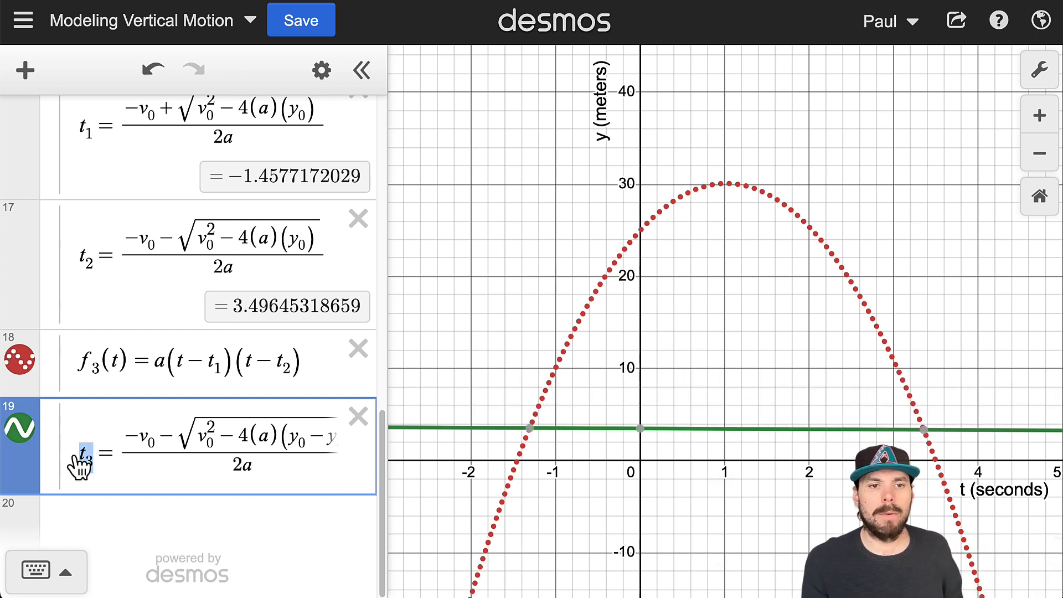
{"action": "left_click_drag", "start_coordinate": [78, 463], "coordinate": [91, 459]}
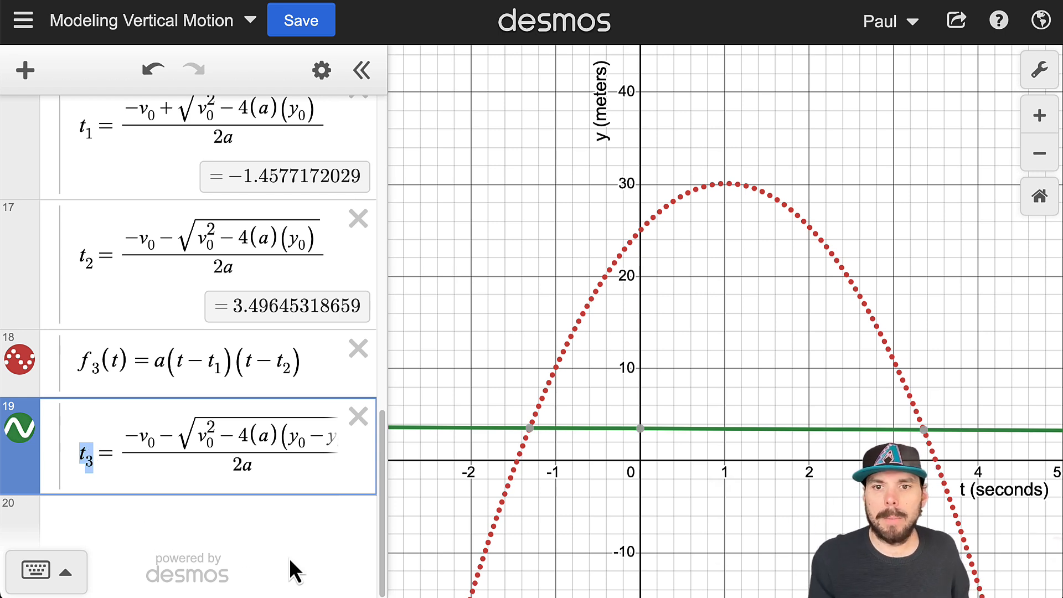
{"action": "left_click", "coordinate": [119, 455]}
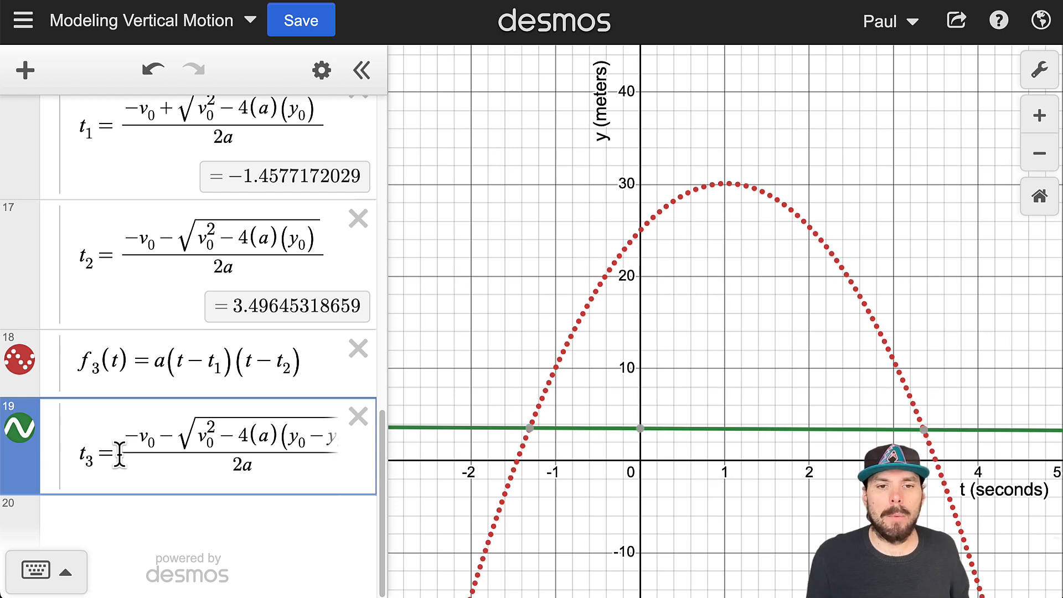
{"action": "mouse_move", "coordinate": [313, 430]}
{"action": "left_mouse_down"}
{"action": "mouse_move", "coordinate": [359, 443]}
{"action": "mouse_move", "coordinate": [302, 443]}
{"action": "left_mouse_up"}
{"action": "left_click_drag", "start_coordinate": [161, 468], "coordinate": [49, 440]}
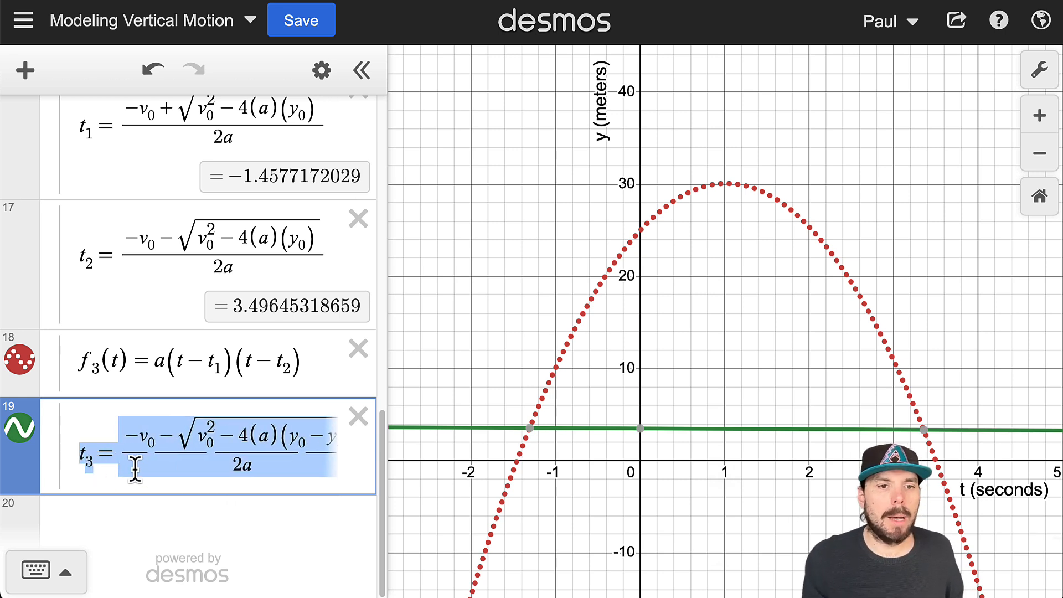
{"action": "left_click_drag", "start_coordinate": [174, 446], "coordinate": [286, 463]}
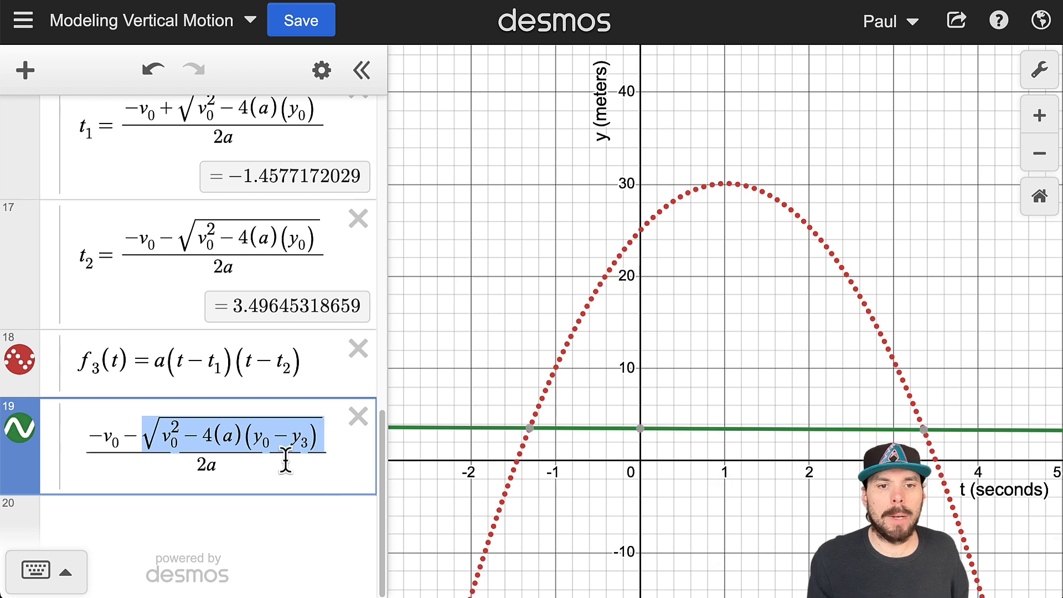
- Define the target height as y_3 = 9 in a new expression below the t_3 formula
{"action": "left_click", "coordinate": [87, 501]}
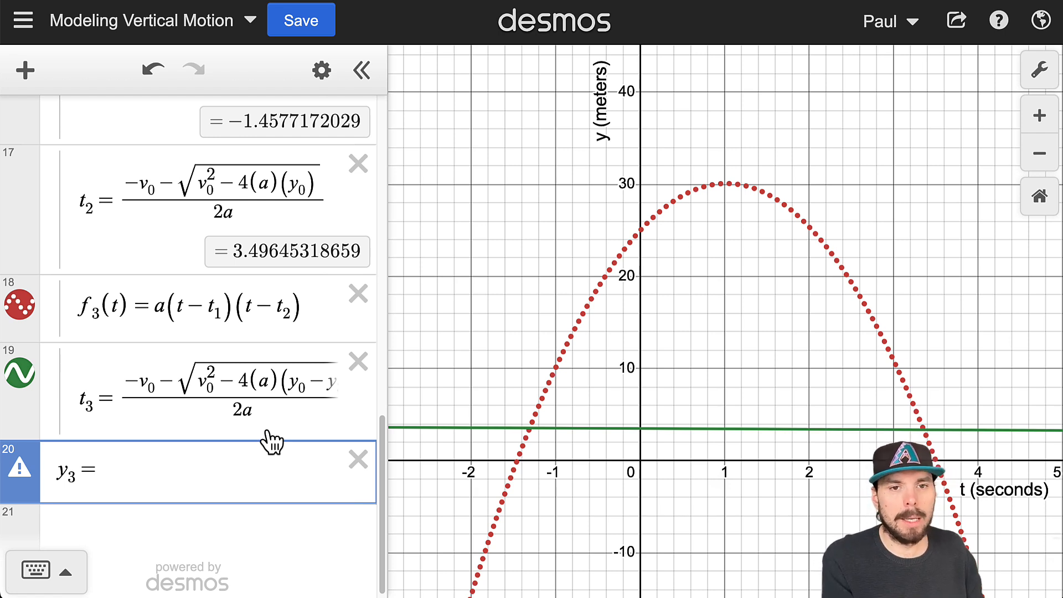
{"action": "type", "text": "9"}
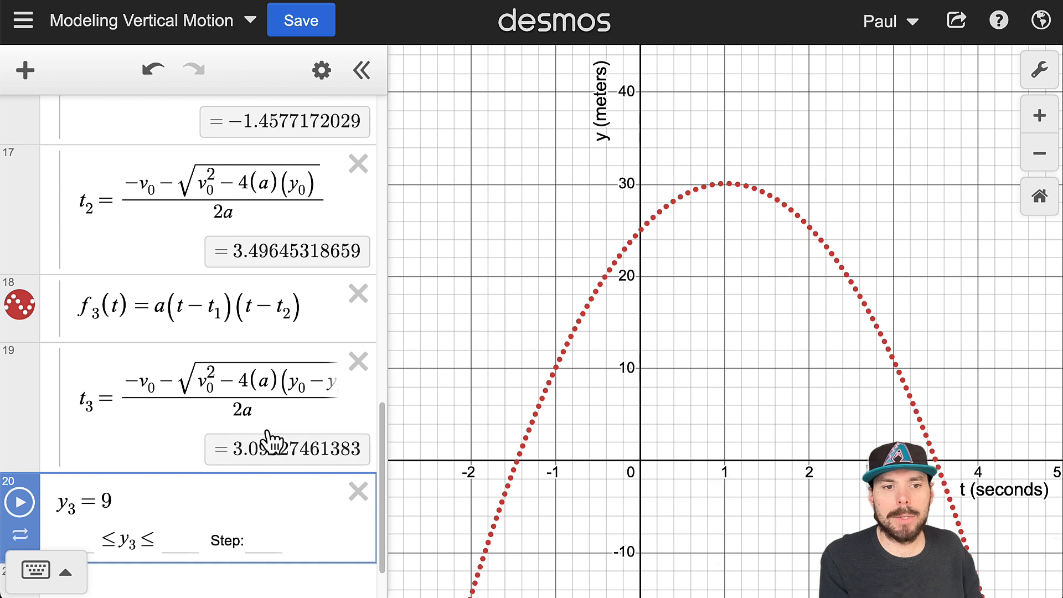
{"action": "left_click", "coordinate": [267, 382]}
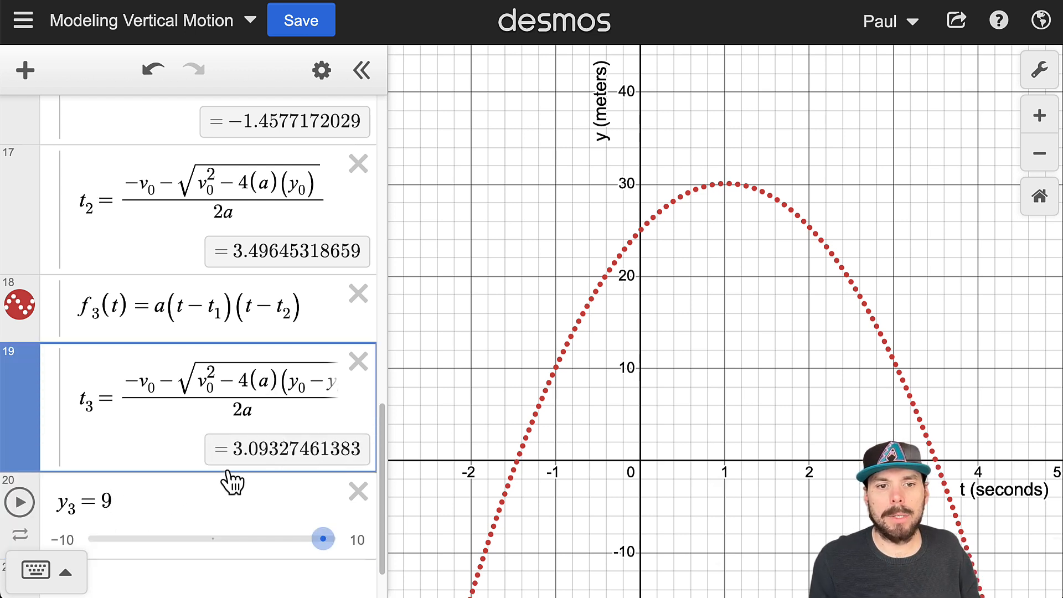
- Plot the point (t_3, y_3) in a new expression below the y_3 definition
{"action": "scroll", "coordinate": [211, 408], "scroll_direction": "down", "scroll_amount": 2}
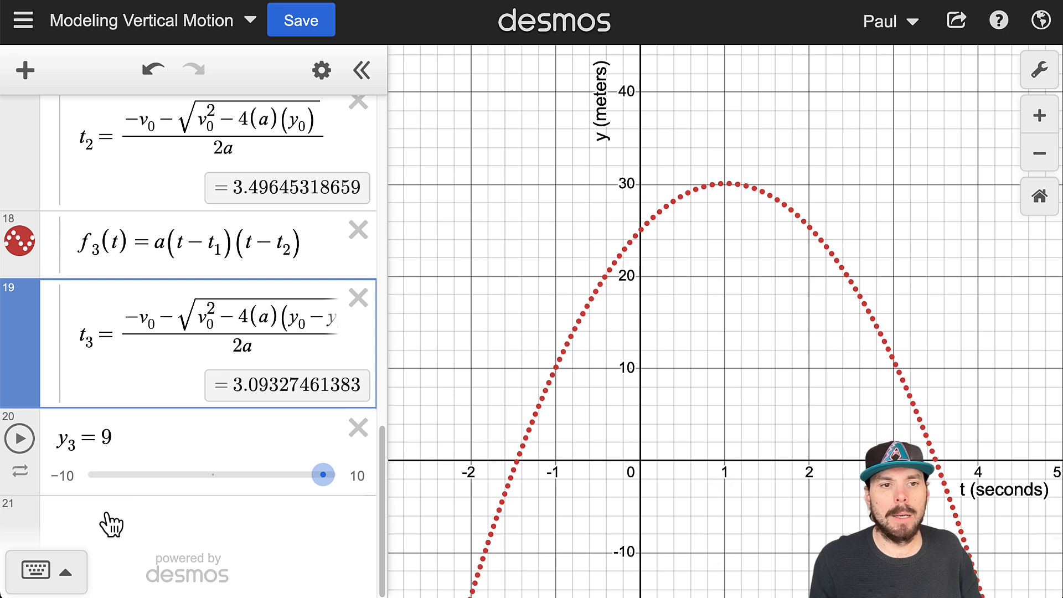
{"action": "left_click", "coordinate": [147, 506]}
{"action": "left_click", "coordinate": [183, 426]}
{"action": "key", "text": "Return"}
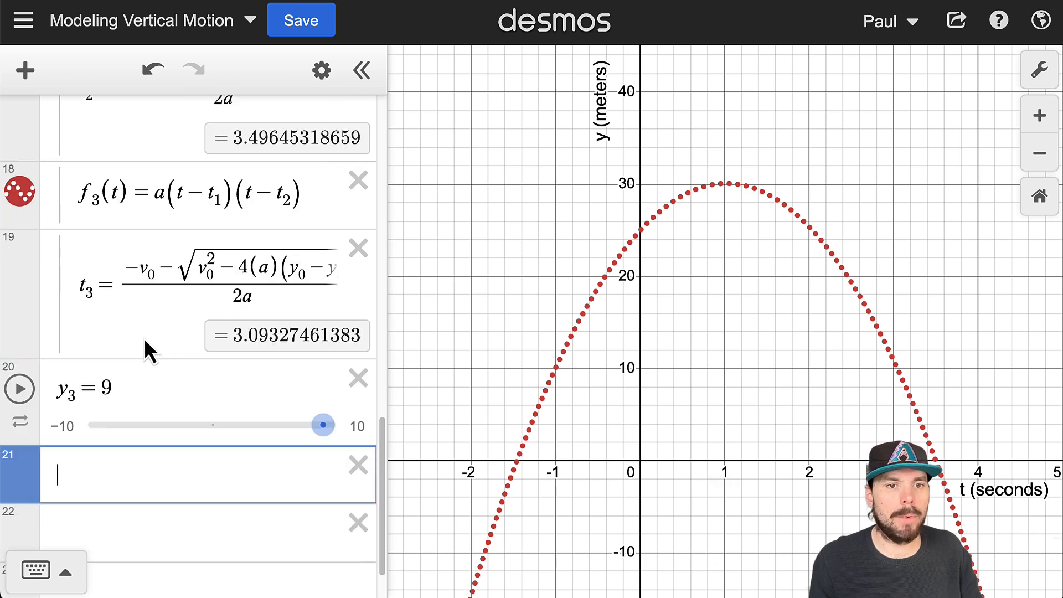
{"action": "type", "text": "(t3,y3)"}
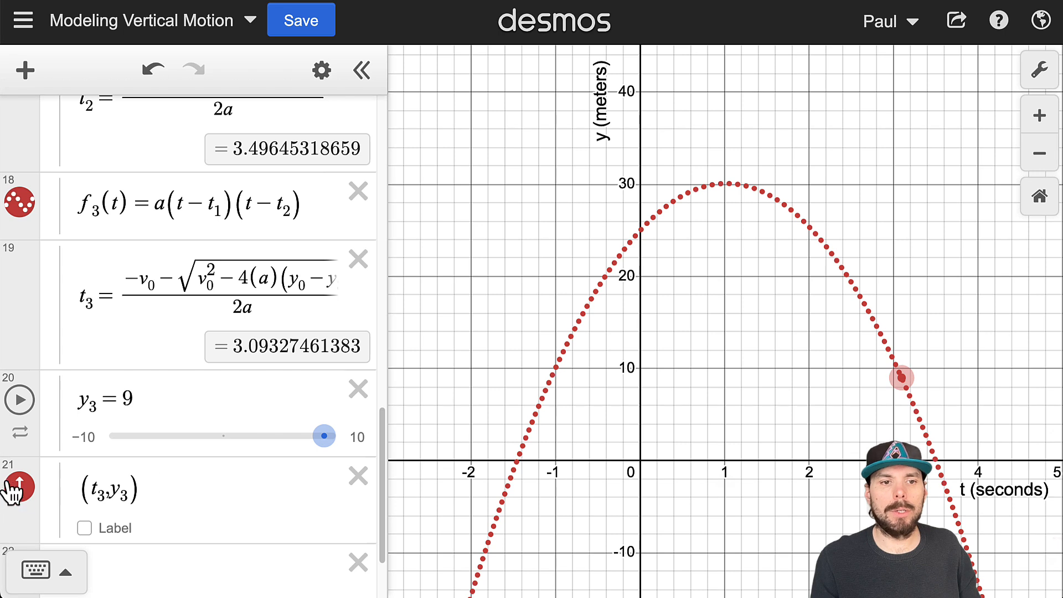
- Raise the plotted point along the curve to y_3 = 11 and review the expressions for y_3, t_3 and the point
{"action": "left_click", "coordinate": [138, 482]}
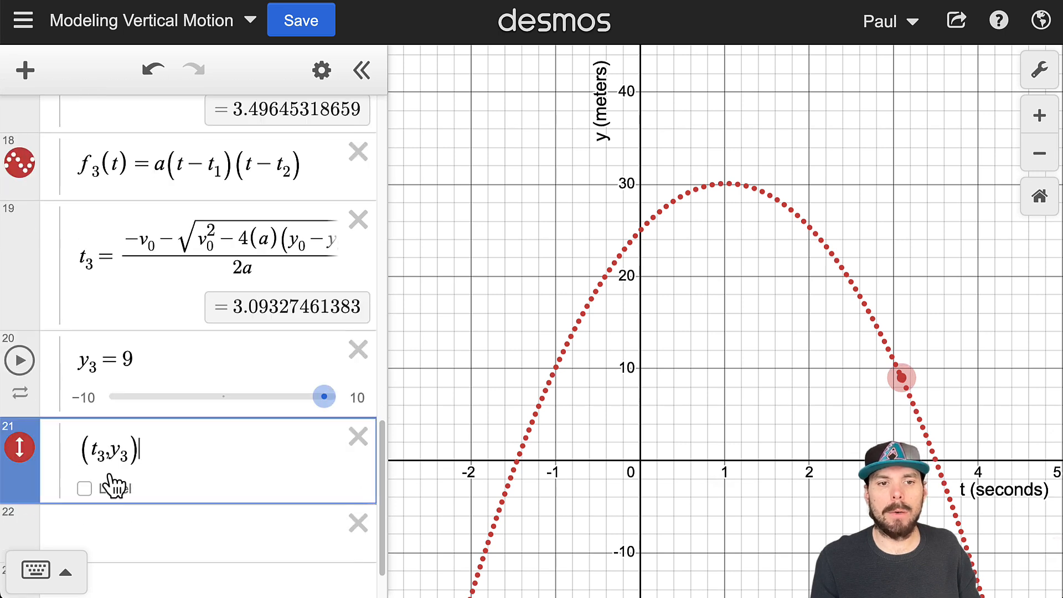
{"action": "left_click_drag", "start_coordinate": [904, 376], "coordinate": [941, 376]}
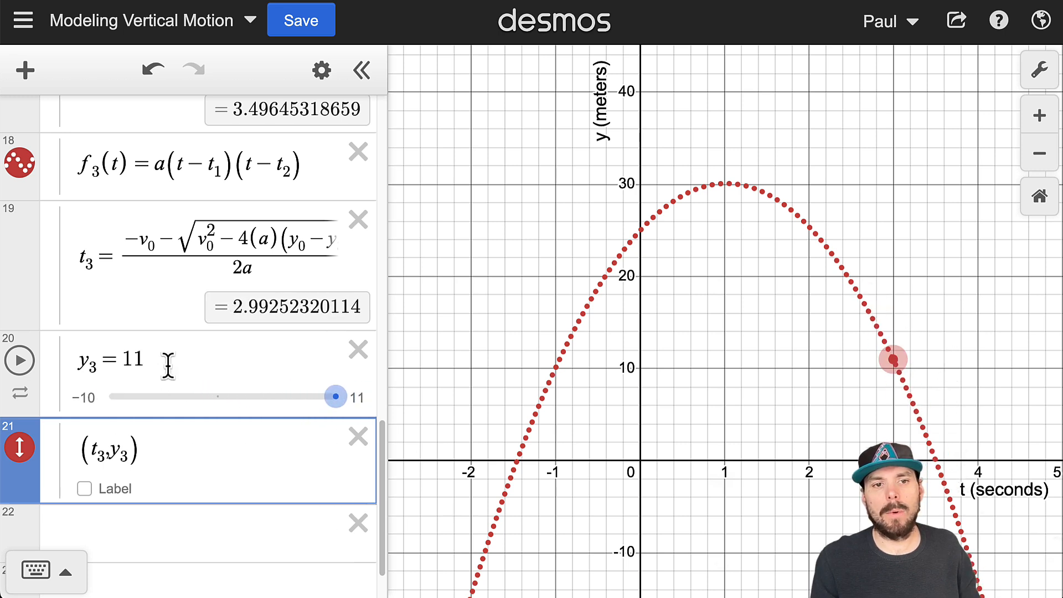
{"action": "left_click_drag", "start_coordinate": [172, 354], "coordinate": [60, 371]}
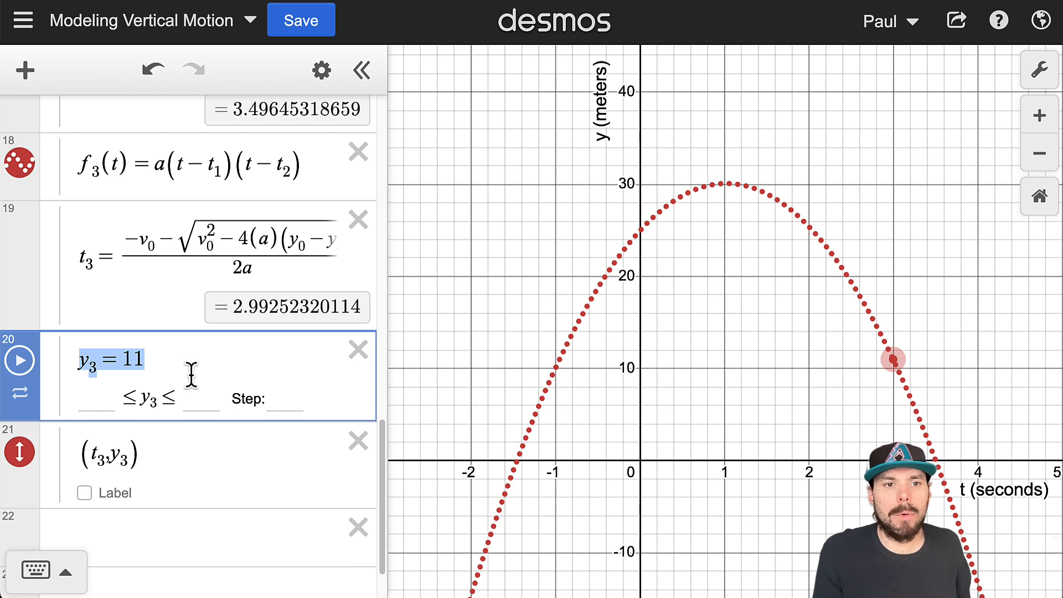
{"action": "left_click", "coordinate": [84, 256]}
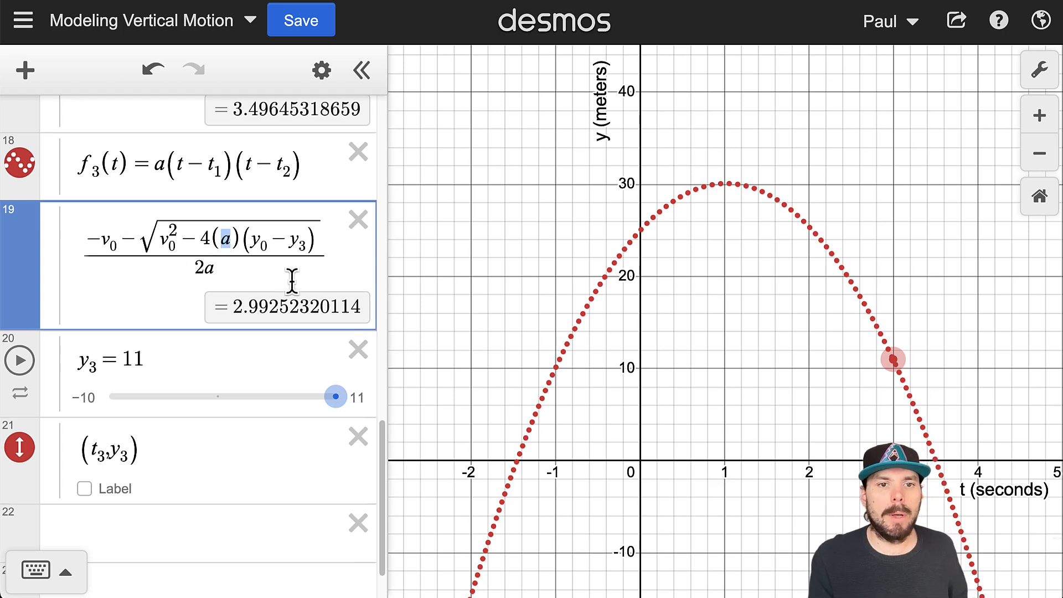
{"action": "left_click", "coordinate": [85, 247]}
{"action": "type", "text": "t_3="}
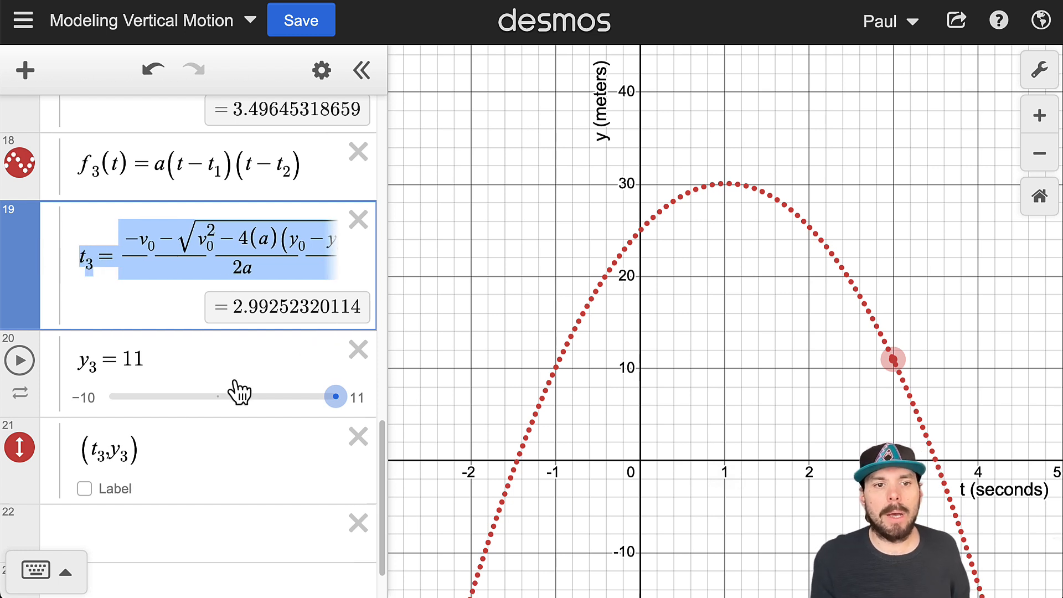
{"action": "left_click_drag", "start_coordinate": [85, 446], "coordinate": [161, 465]}
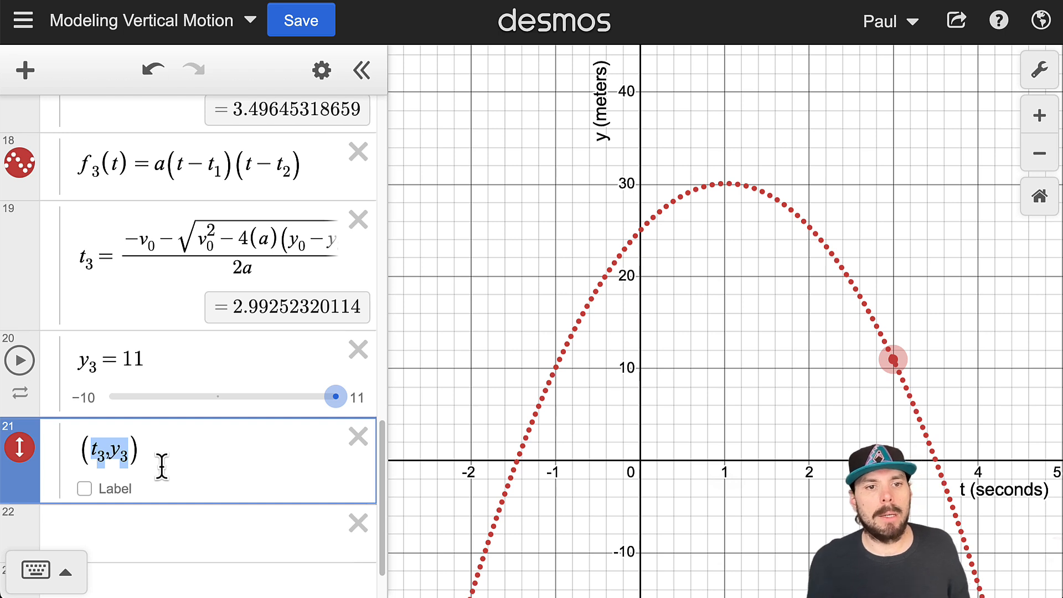
- Try other target heights by moving the plotted point to y_3 = 15 and down to y_3 = 14, reviewing the t_3 formula
{"action": "left_click_drag", "start_coordinate": [891, 359], "coordinate": [873, 321]}
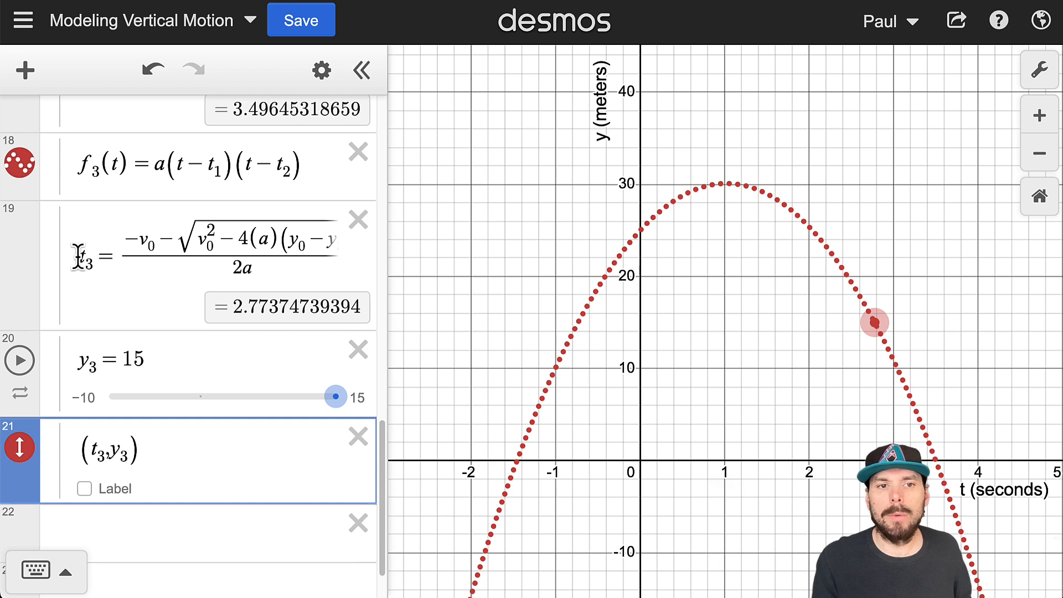
{"action": "left_click_drag", "start_coordinate": [83, 273], "coordinate": [150, 258]}
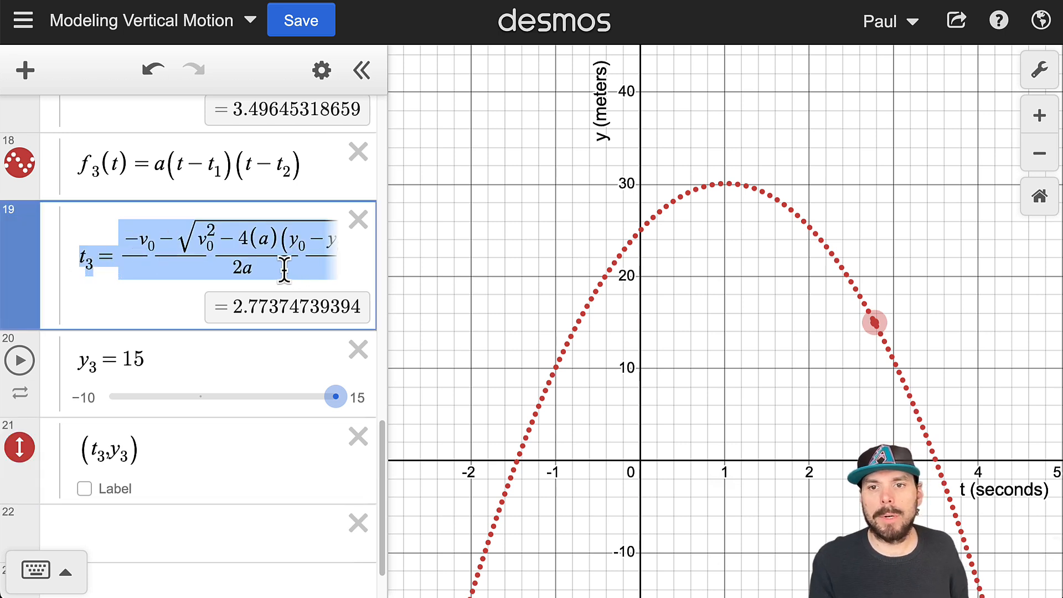
{"action": "left_click_drag", "start_coordinate": [874, 323], "coordinate": [897, 330]}
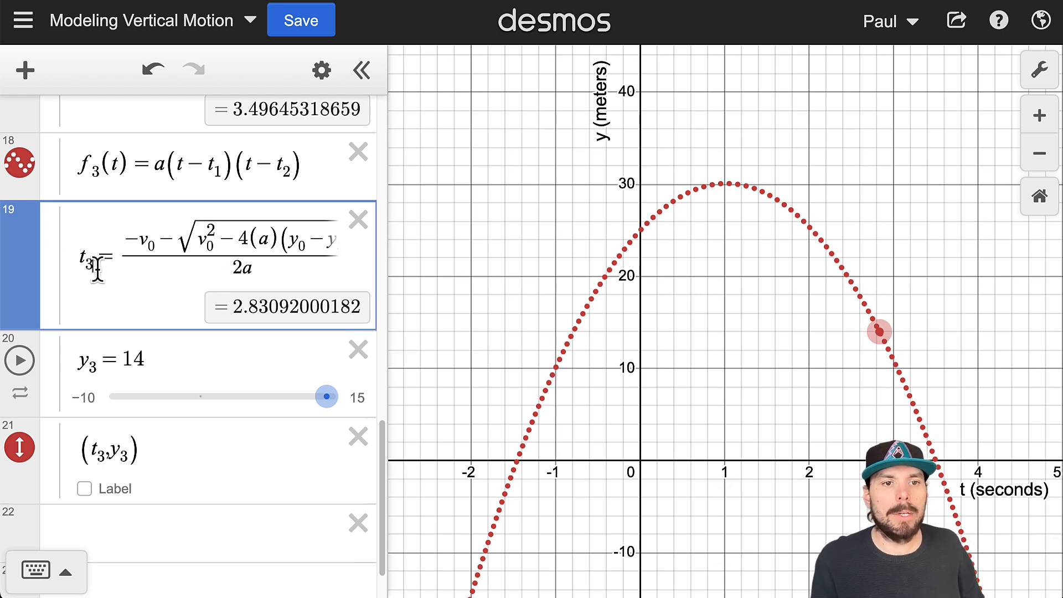
- Rename the variable t_3 to t_3a in its formula and in the plotted point, giving (t_3a, y_3)
{"action": "key", "text": "Right"}
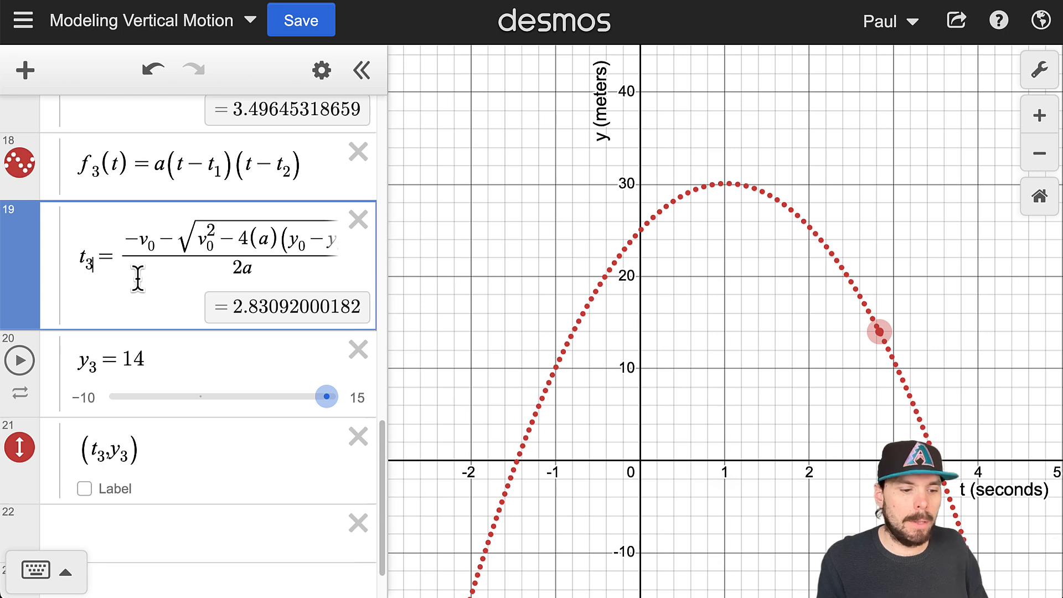
{"action": "type", "text": "_d"}
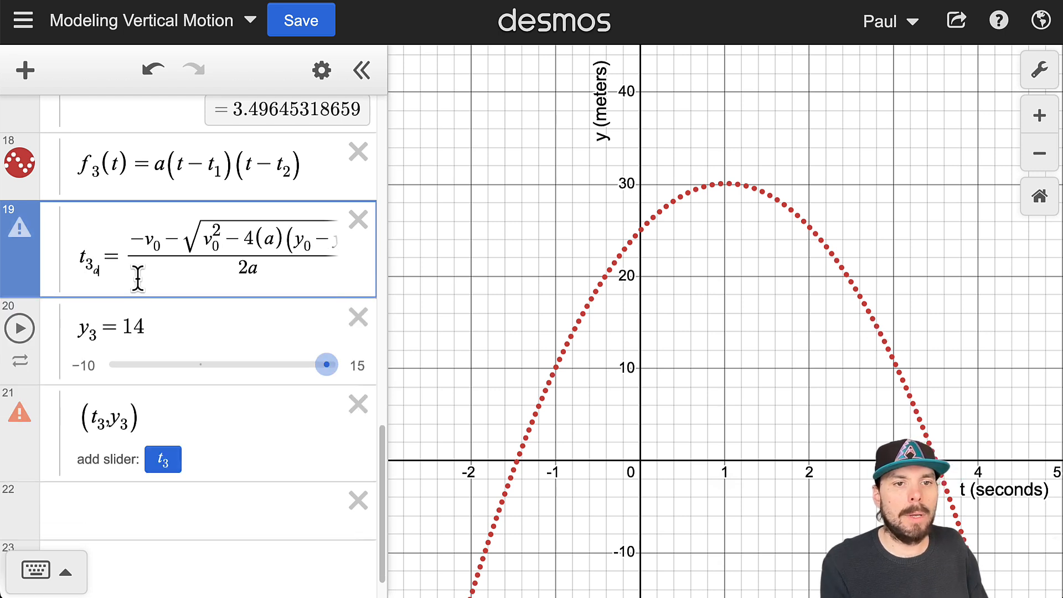
{"action": "key", "text": "BackSpace"}
{"action": "type", "text": "d"}
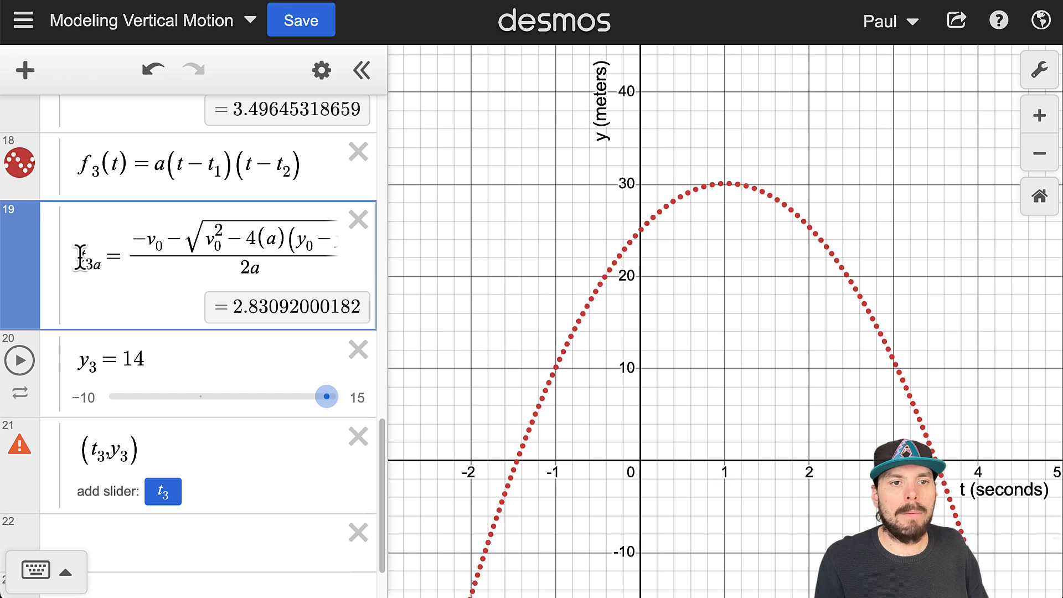
{"action": "left_click", "coordinate": [102, 457]}
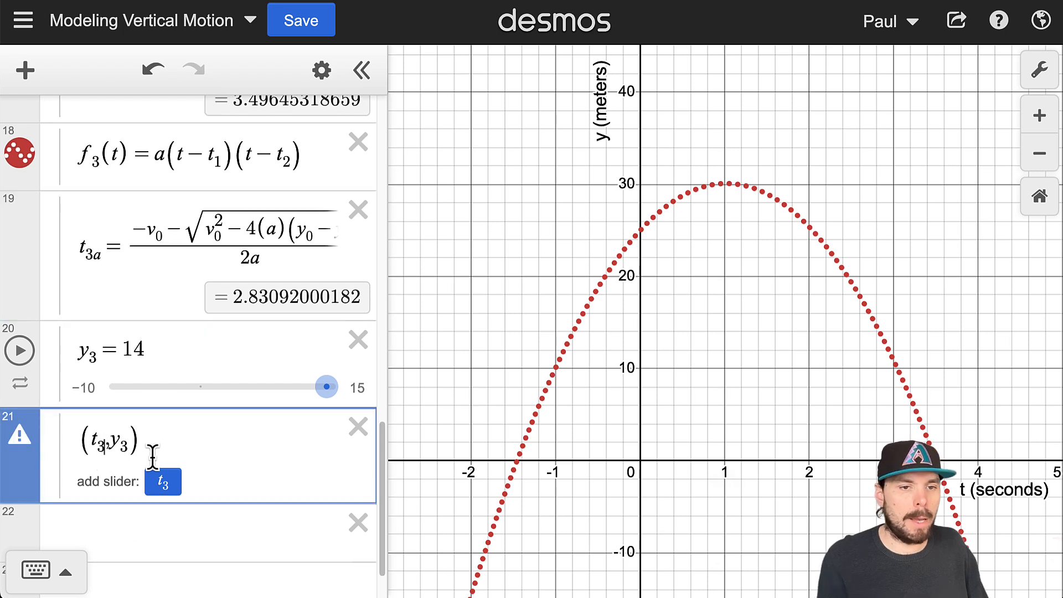
{"action": "type", "text": "a"}
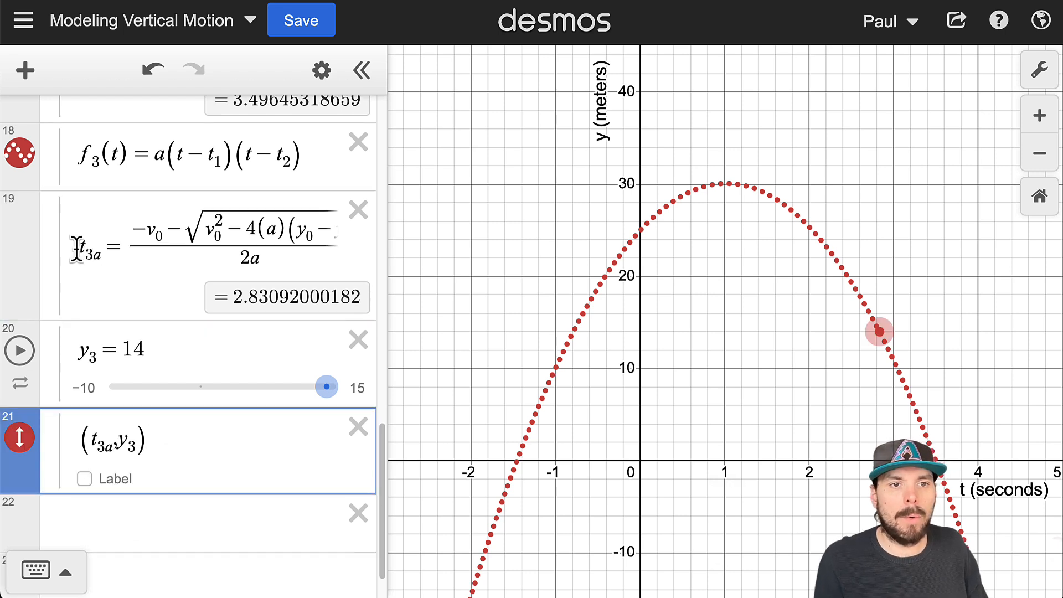
- Copy the t_3a formula into a new expression below the point as t_3b, with a plus sign before the square root
{"action": "left_click_drag", "start_coordinate": [76, 249], "coordinate": [392, 253]}
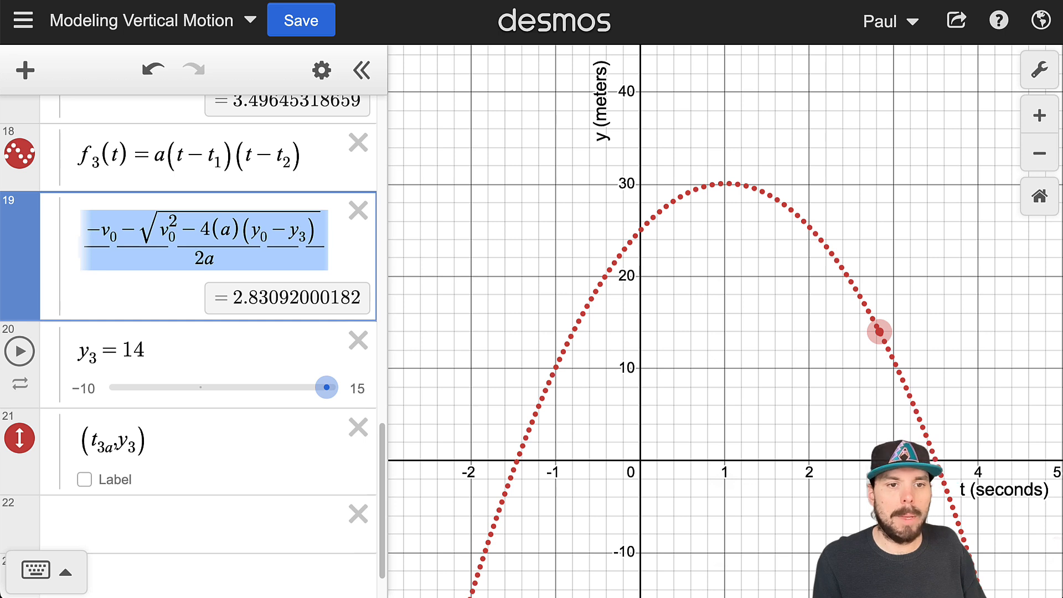
{"action": "left_click", "coordinate": [238, 477]}
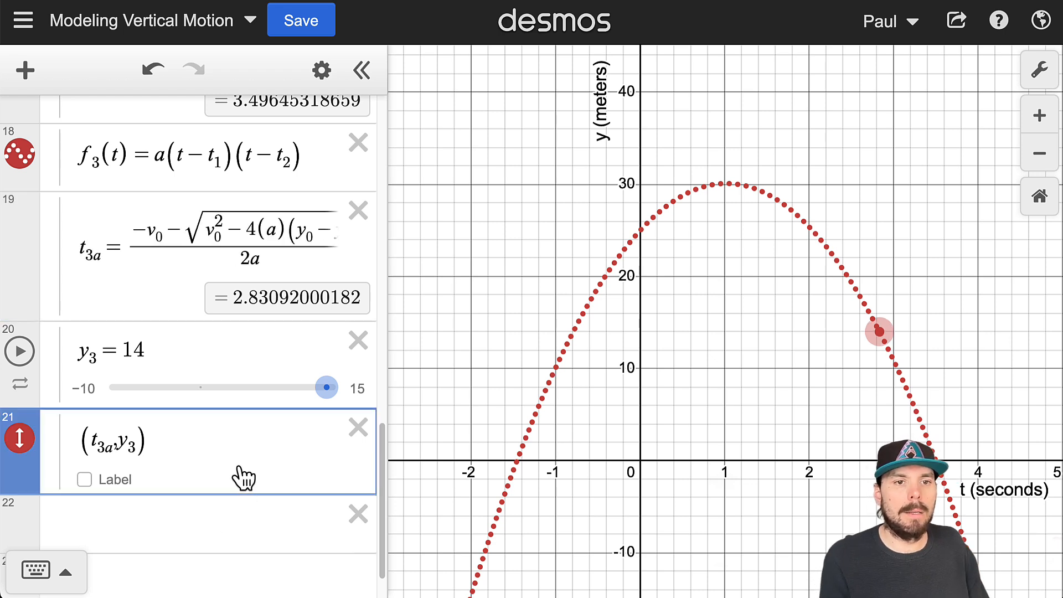
{"action": "key", "text": "Return"}
{"action": "type", "text": "(-v_0-sqrt(v_0^2-4(a)(y_0-y_3)))/(2a)"}
{"action": "left_click_drag", "start_coordinate": [201, 441], "coordinate": [66, 452]}
{"action": "left_click", "coordinate": [101, 458]}
{"action": "key", "text": "BackSpace"}
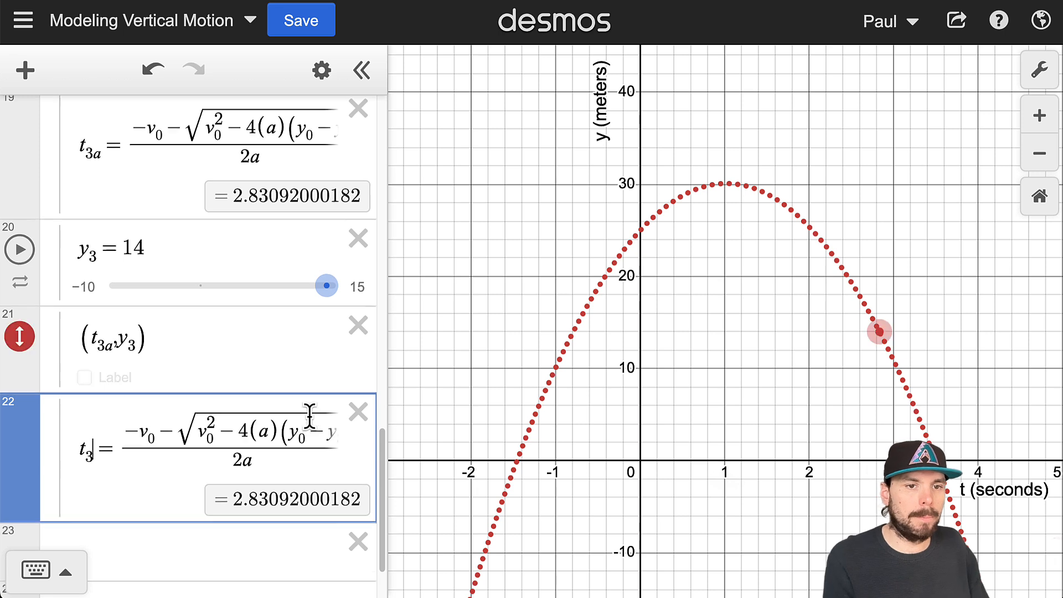
{"action": "type", "text": "b"}
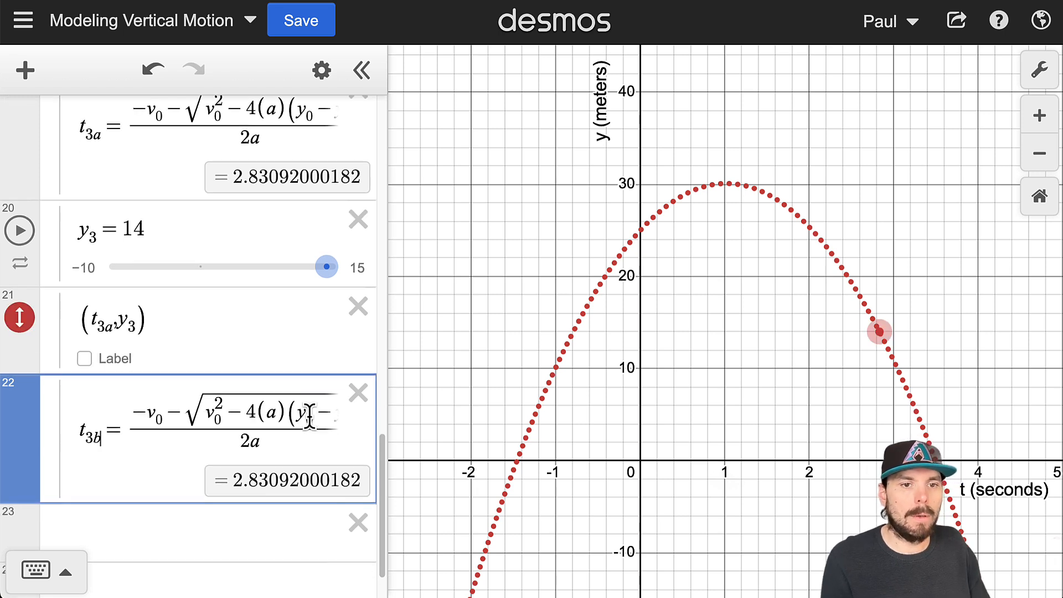
{"action": "type", "text": "+"}
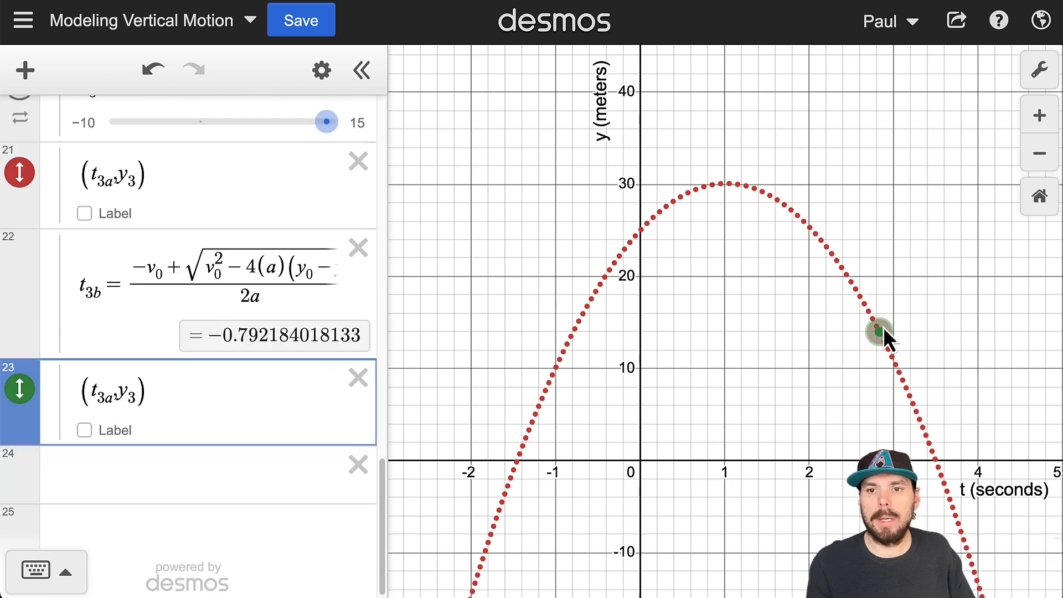
- Change the copied point below the t_3b formula to (t_3b, y_3)
{"action": "left_click", "coordinate": [577, 330]}
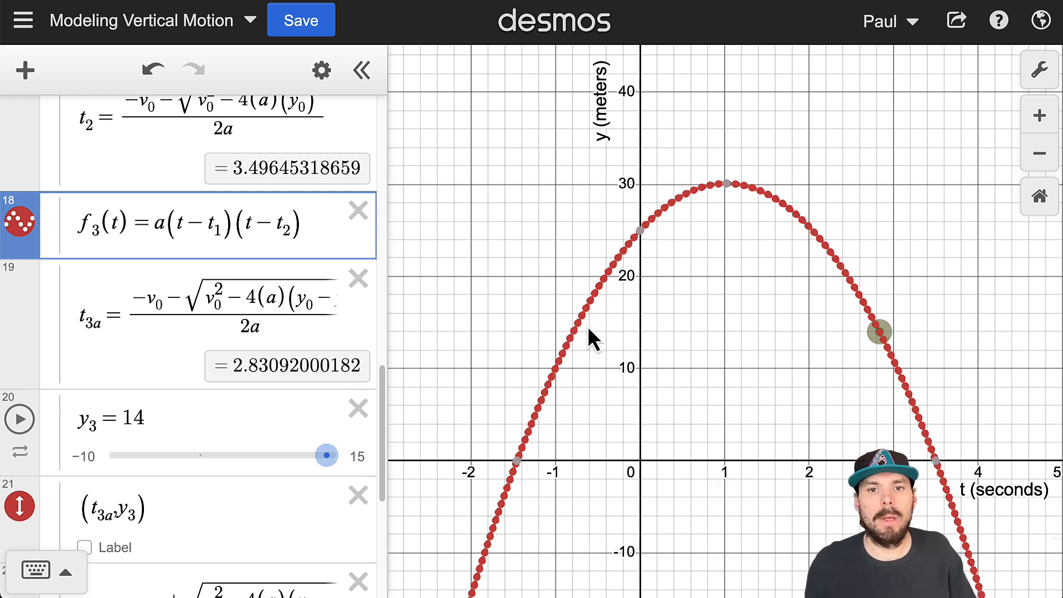
{"action": "scroll", "coordinate": [553, 327], "scroll_direction": "down", "scroll_amount": 2}
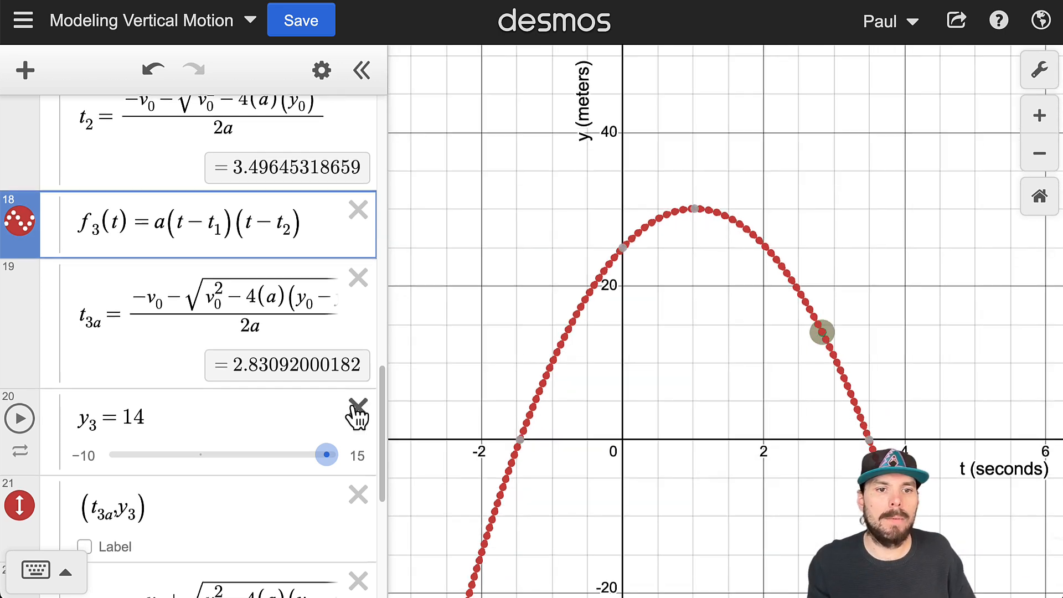
{"action": "scroll", "coordinate": [357, 412], "scroll_direction": "down", "scroll_amount": 2}
{"action": "scroll", "coordinate": [104, 504], "scroll_direction": "down", "scroll_amount": 2}
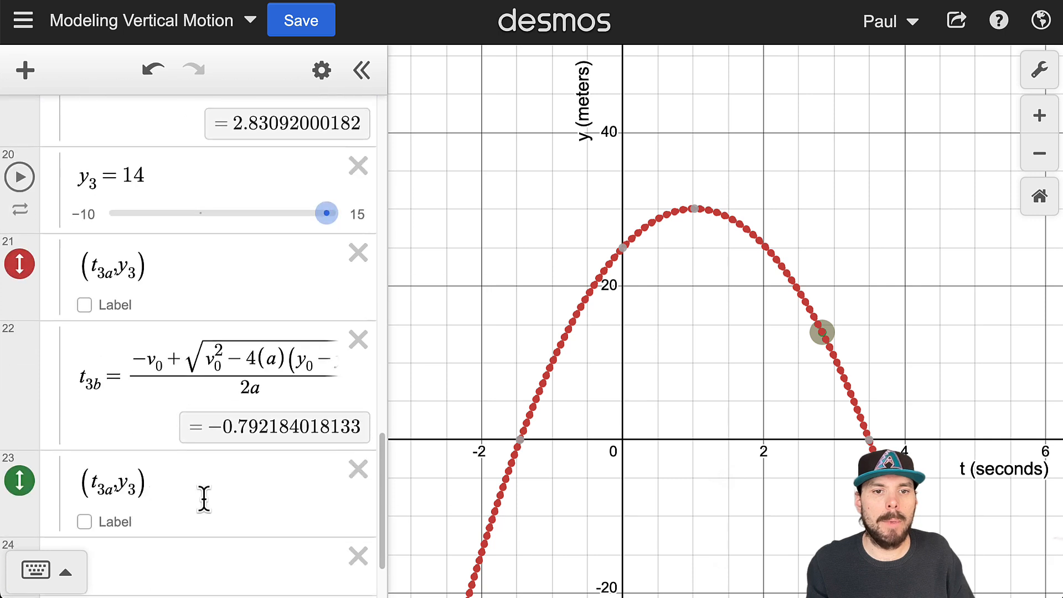
{"action": "double_click", "coordinate": [107, 487]}
{"action": "type", "text": "b"}
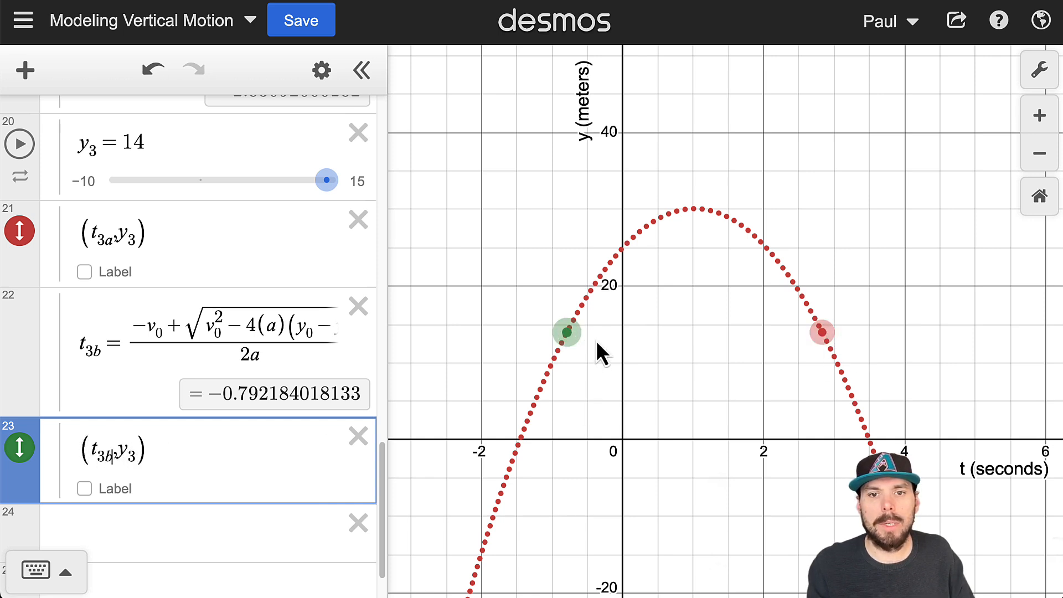
- Raise the plotted points to y_3 = 21.7 and graph the horizontal line y = y_3 in a new expression
{"action": "left_click_drag", "start_coordinate": [567, 332], "coordinate": [624, 308]}
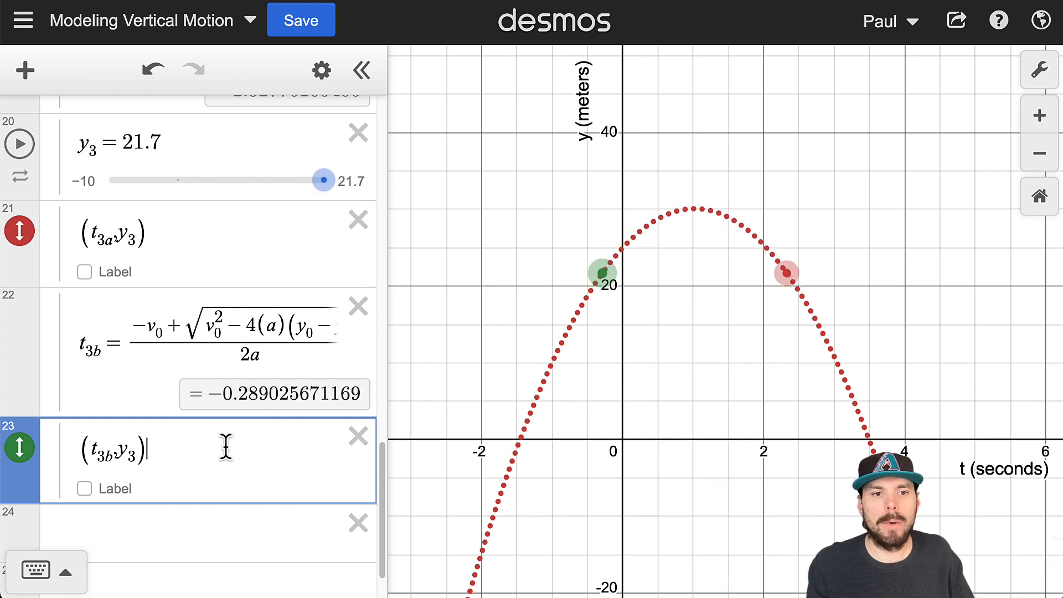
{"action": "key", "text": "Return"}
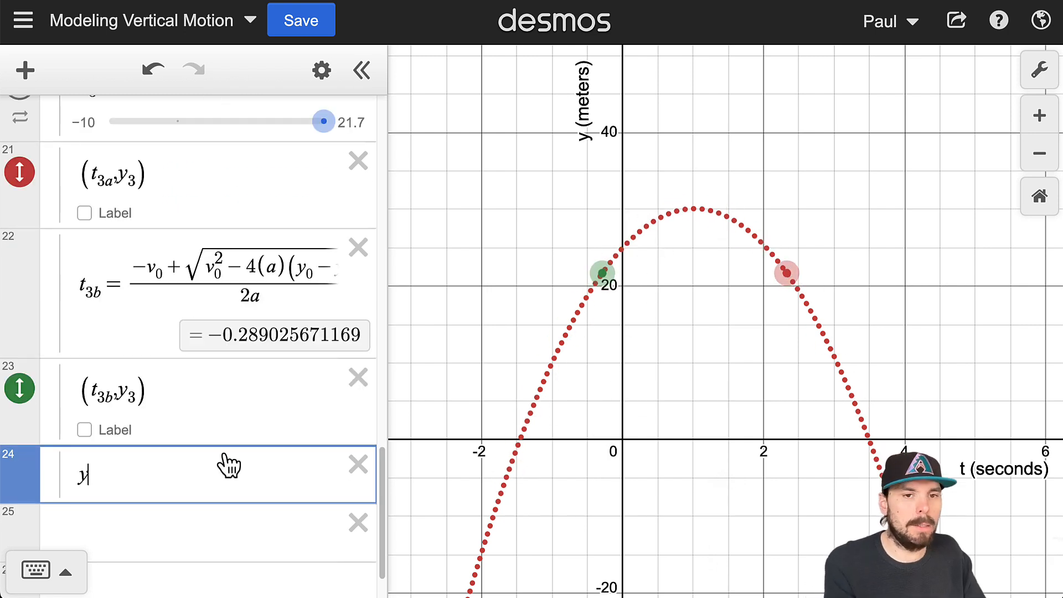
{"action": "type", "text": "3"}
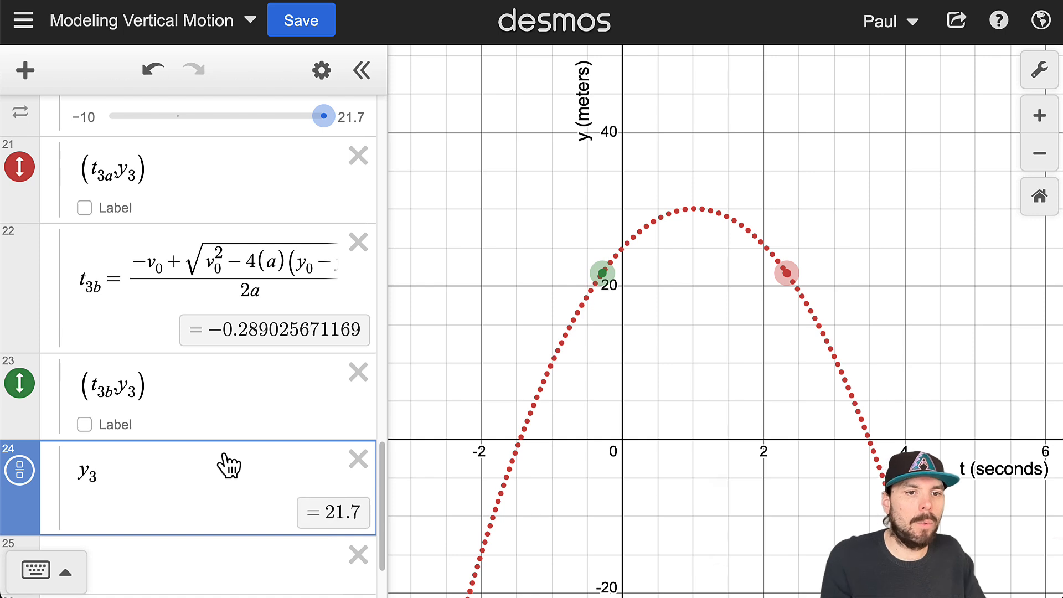
{"action": "key", "text": "Home"}
{"action": "type", "text": "y="}
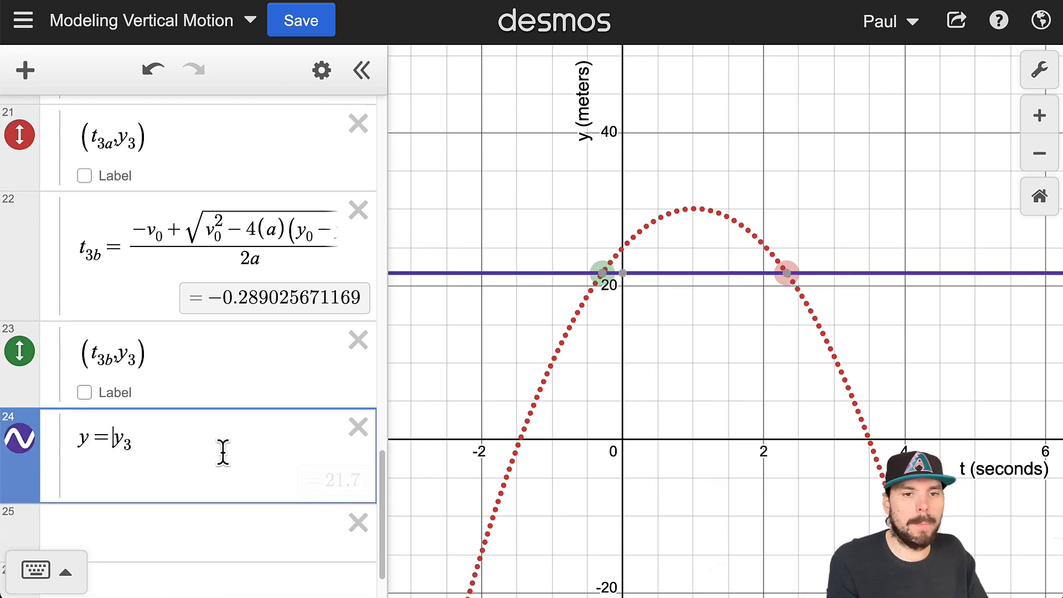
- Style the y = y_3 line as dotted green with a matching green (t_3a, y_3) point, and lower the points to y_3 = 10
{"action": "left_click", "coordinate": [321, 70]}
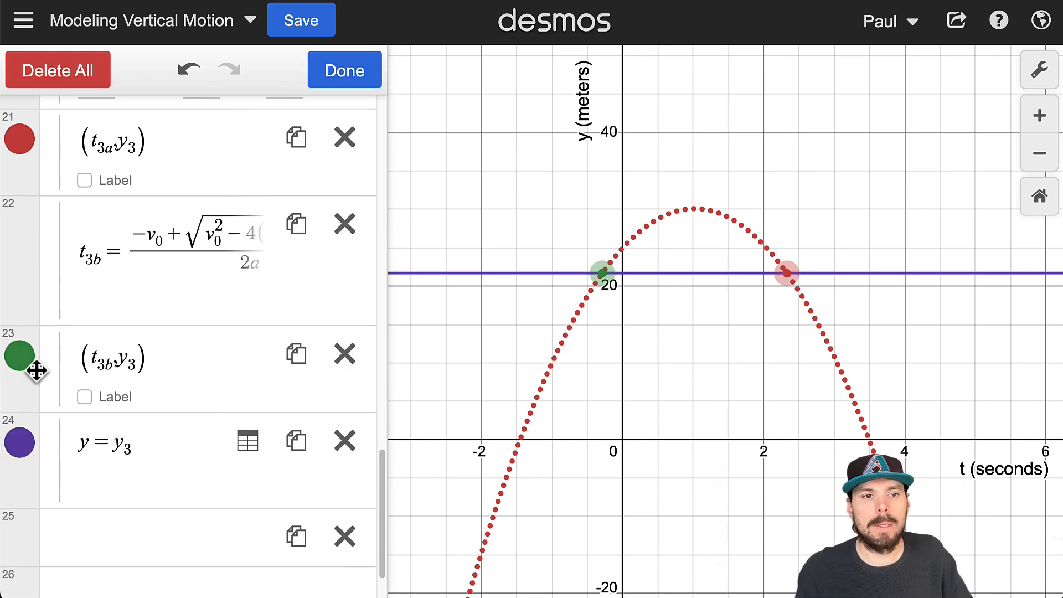
{"action": "left_click", "coordinate": [20, 443]}
{"action": "left_click", "coordinate": [143, 559]}
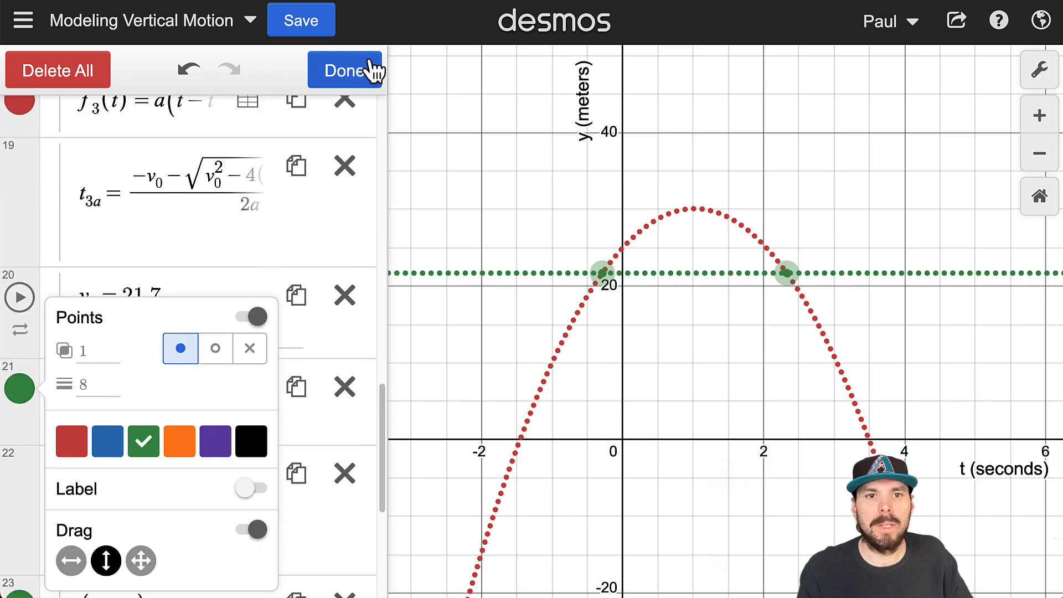
{"action": "left_click", "coordinate": [370, 70]}
{"action": "left_click_drag", "start_coordinate": [782, 273], "coordinate": [884, 362]}
- Restrict the domain of f_3(t) by adding the condition {0 ≤ t < t_2} to its expression
{"action": "scroll", "coordinate": [285, 303], "scroll_direction": "up", "scroll_amount": 4}
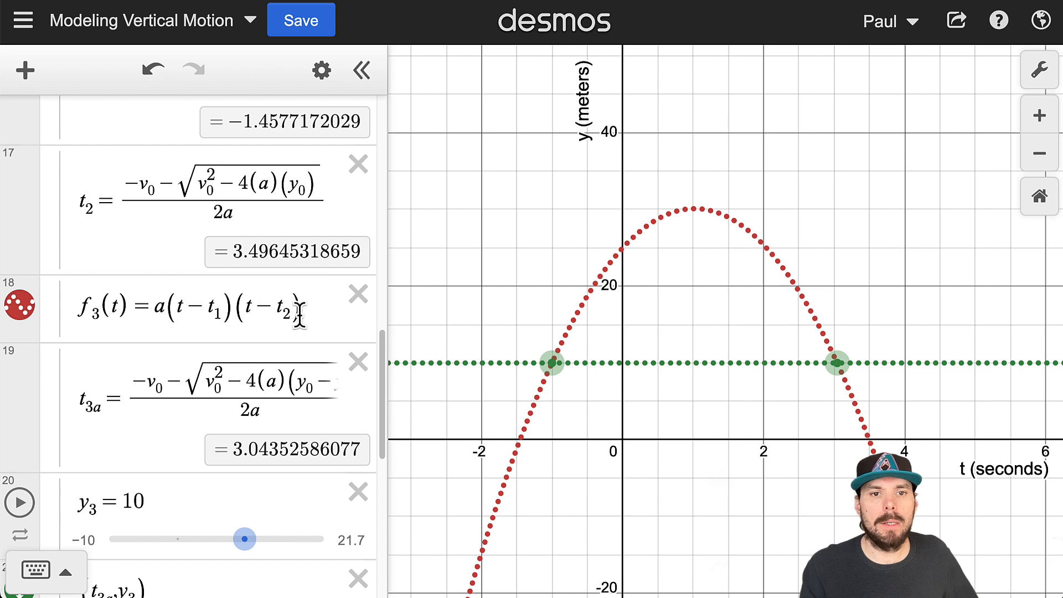
{"action": "left_click", "coordinate": [299, 315]}
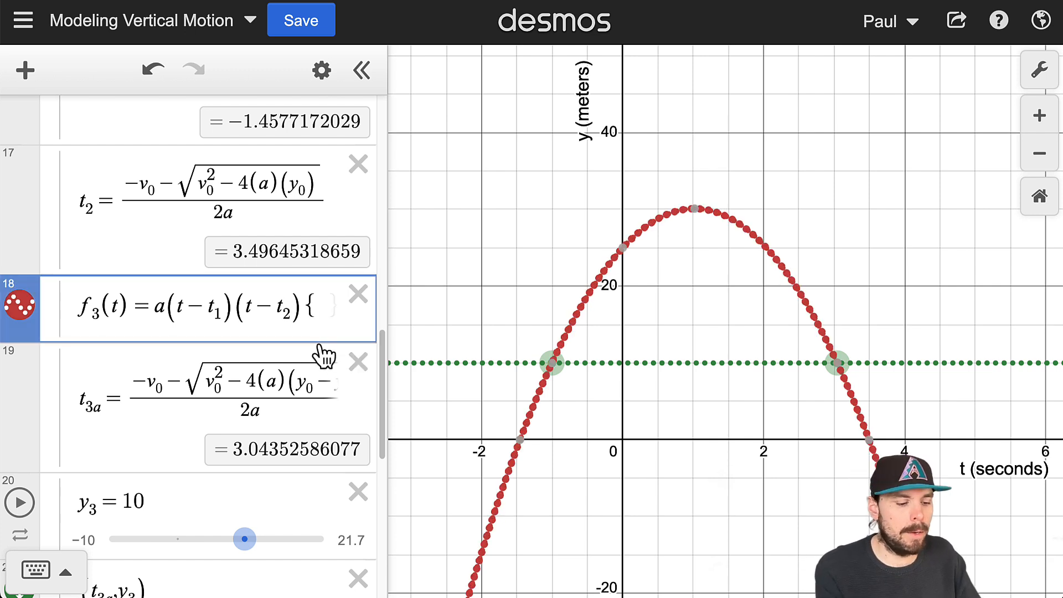
{"action": "type", "text": "{0"}
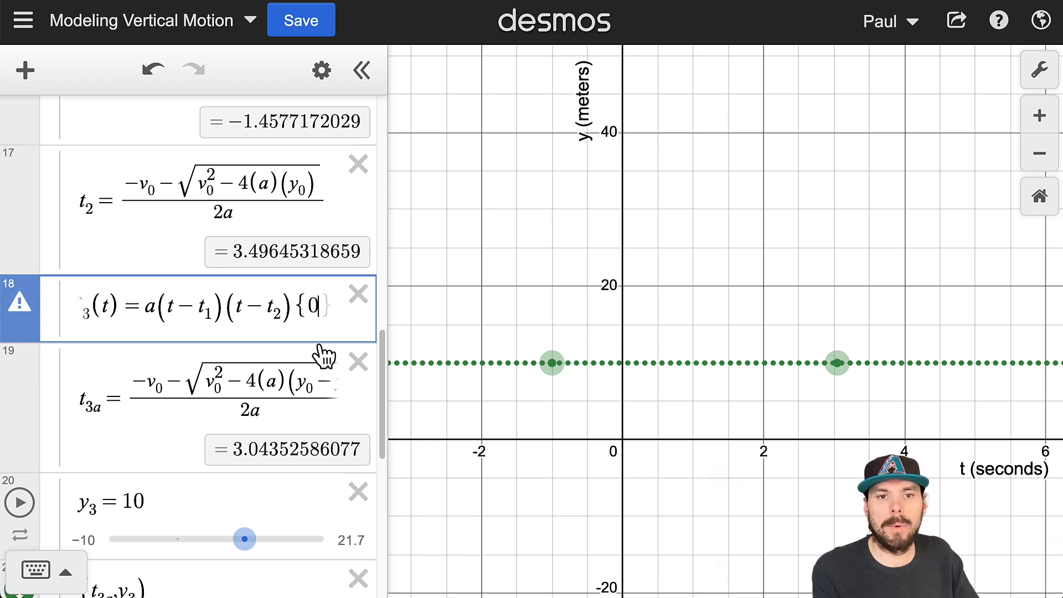
{"action": "type", "text": "<=t"}
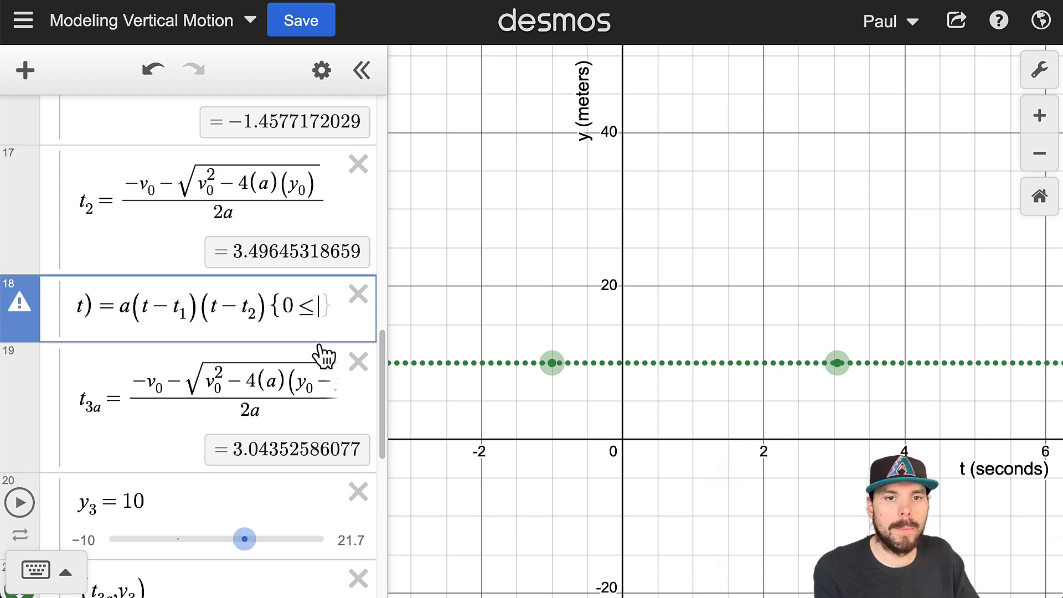
{"action": "type", "text": "<"}
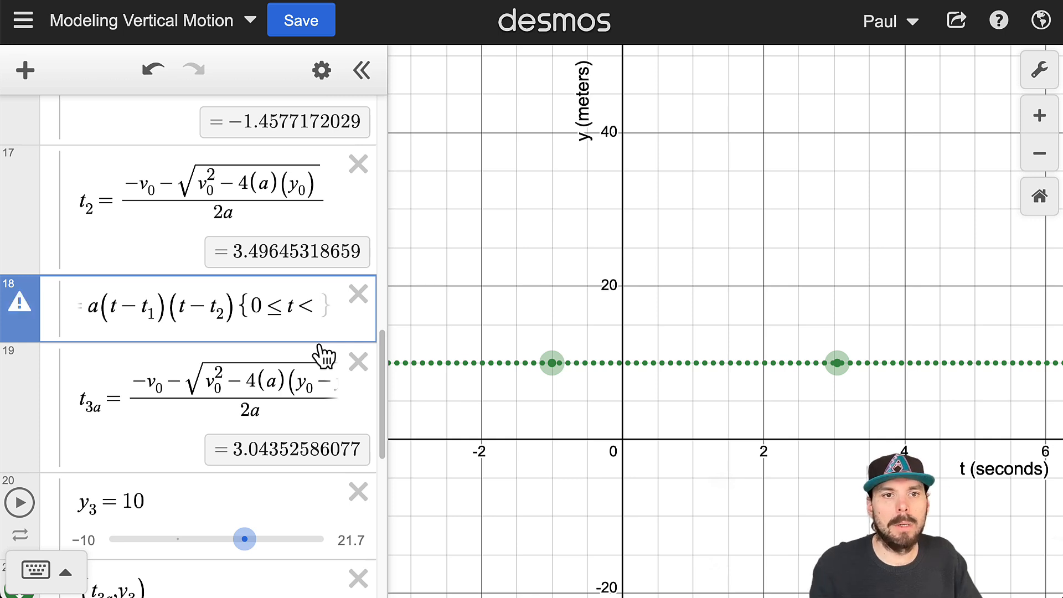
{"action": "scroll", "coordinate": [131, 301], "scroll_direction": "up", "scroll_amount": 1}
{"action": "type", "text": "t2"}
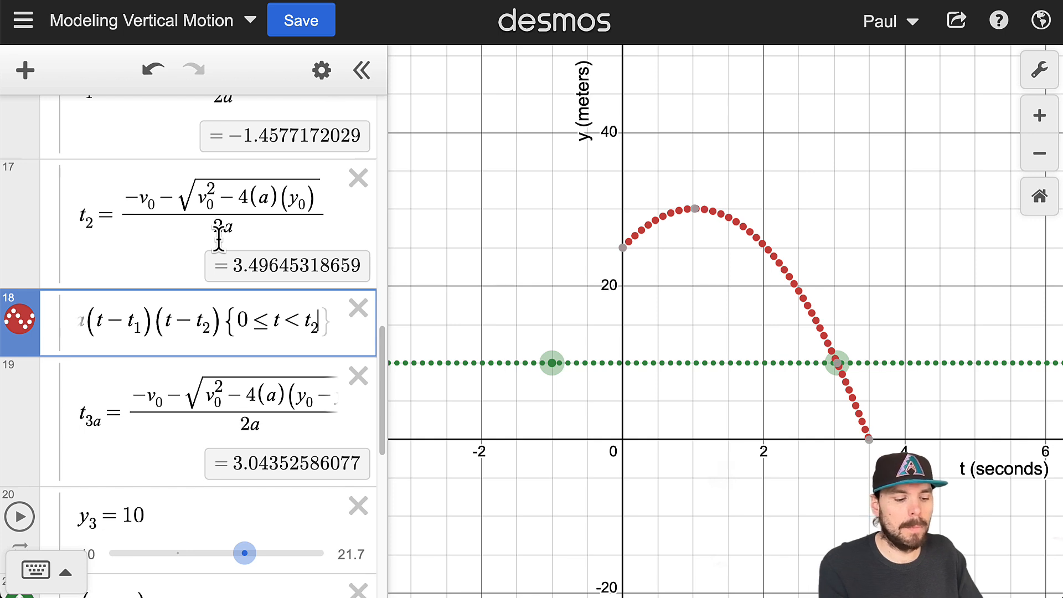
- Raise the plotted points on the graph to y_3 = 14.1
{"action": "key", "text": "Right"}
{"action": "key", "text": "Right"}
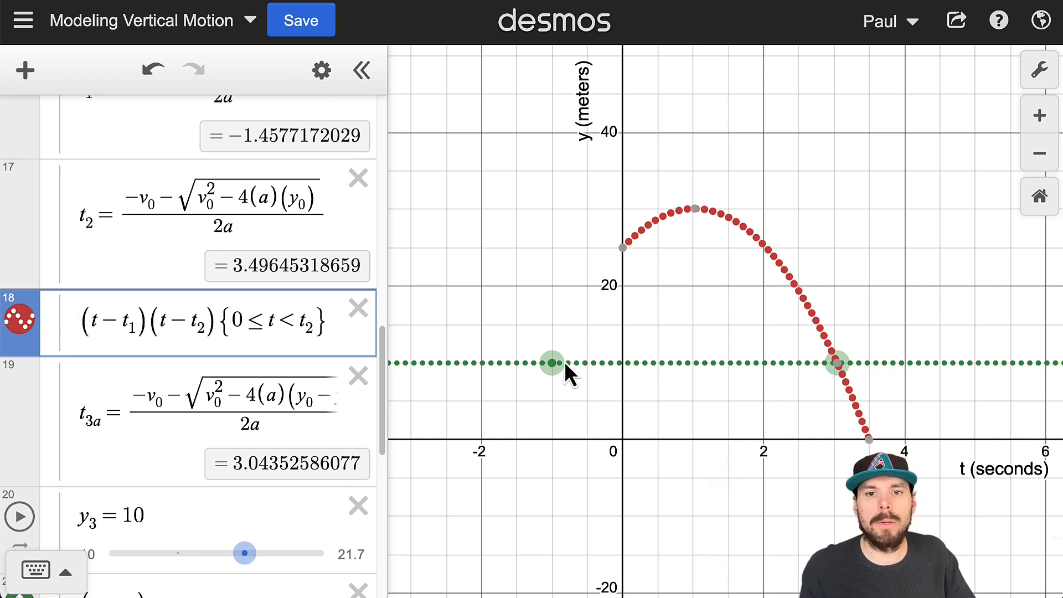
{"action": "left_click_drag", "start_coordinate": [552, 363], "coordinate": [583, 446]}
{"action": "left_click_drag", "start_coordinate": [870, 445], "coordinate": [833, 330]}
- Turn on the label of the (t_3a, y_3) point
{"action": "left_click", "coordinate": [165, 444]}
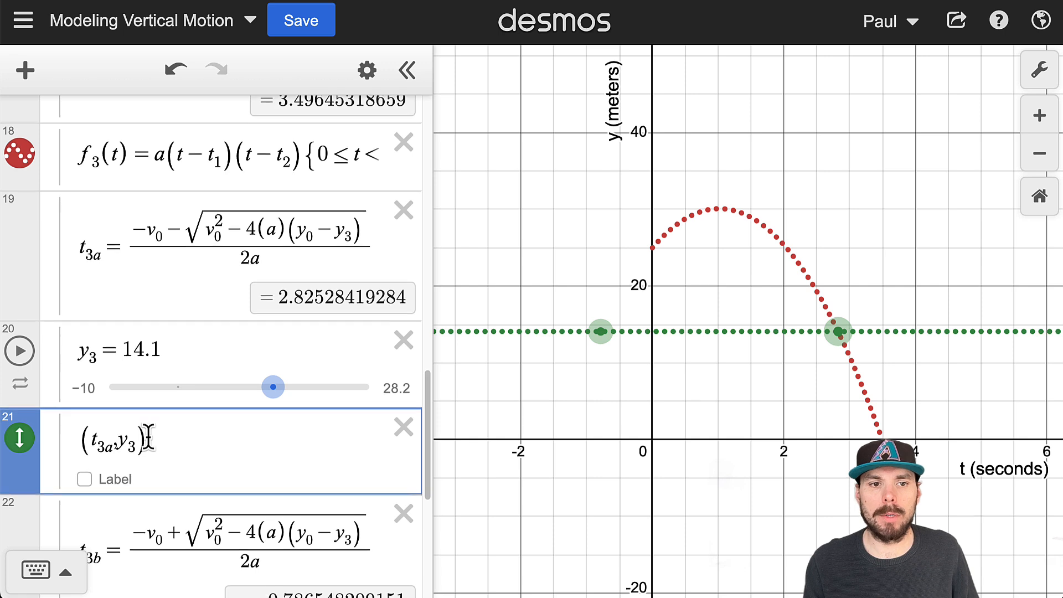
{"action": "left_click", "coordinate": [86, 472]}
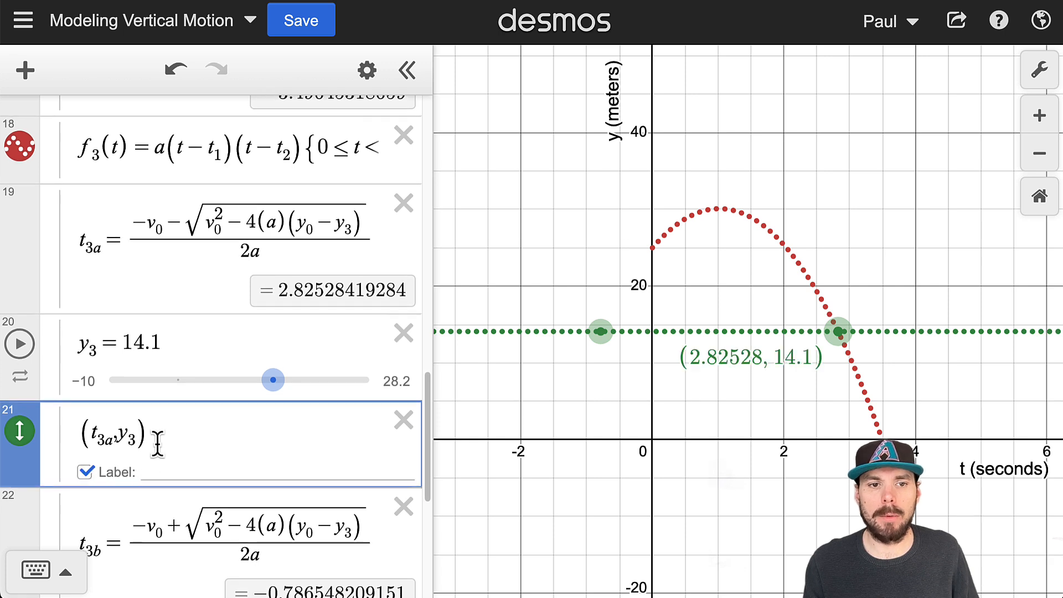
{"action": "scroll", "coordinate": [156, 443], "scroll_direction": "down", "scroll_amount": 1}
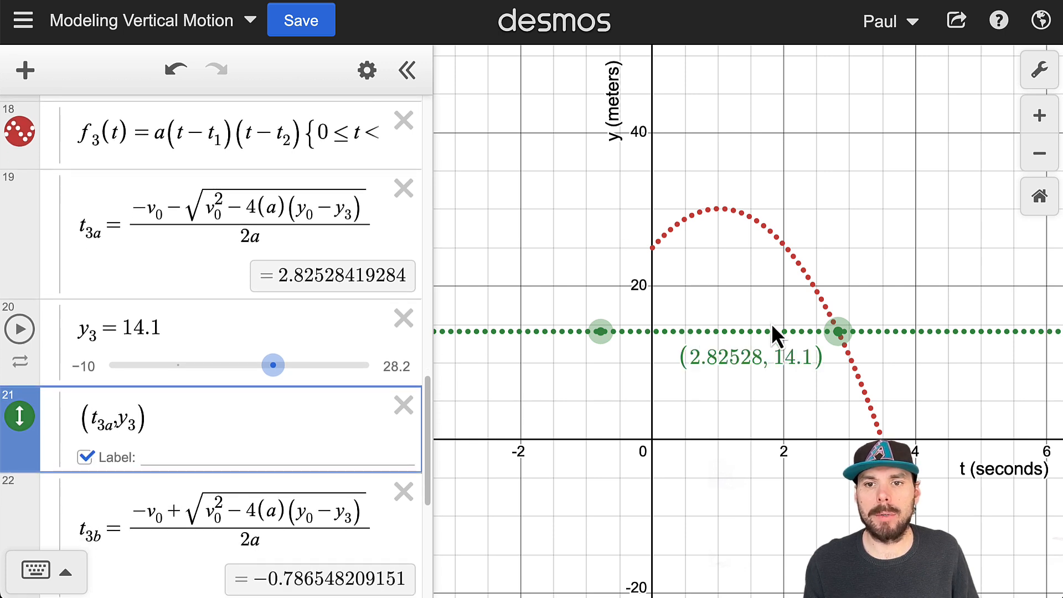
{"action": "scroll", "coordinate": [233, 388], "scroll_direction": "down", "scroll_amount": 2}
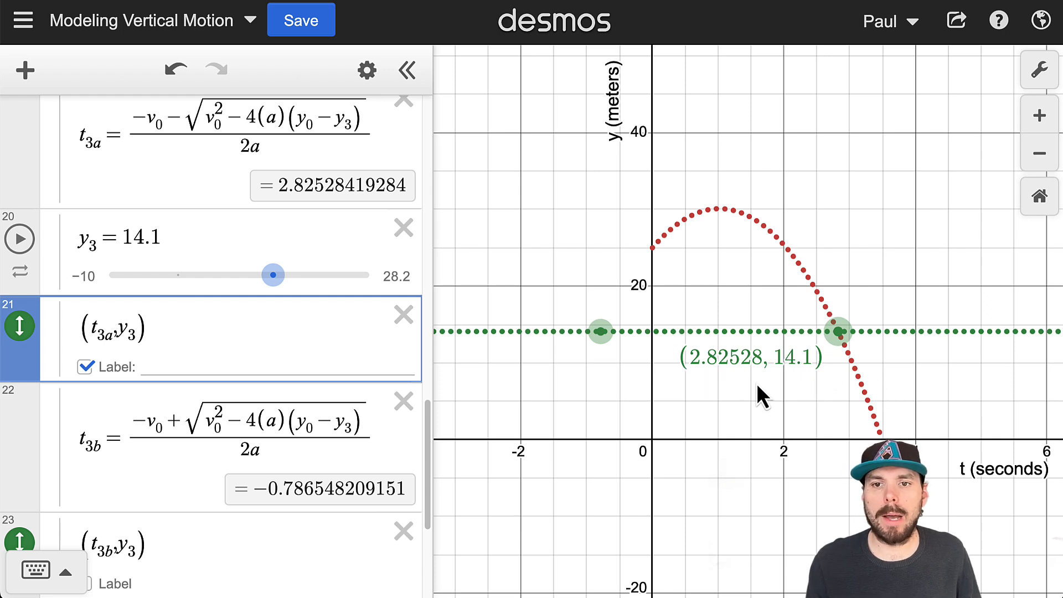
{"action": "scroll", "coordinate": [268, 309], "scroll_direction": "up", "scroll_amount": 1}
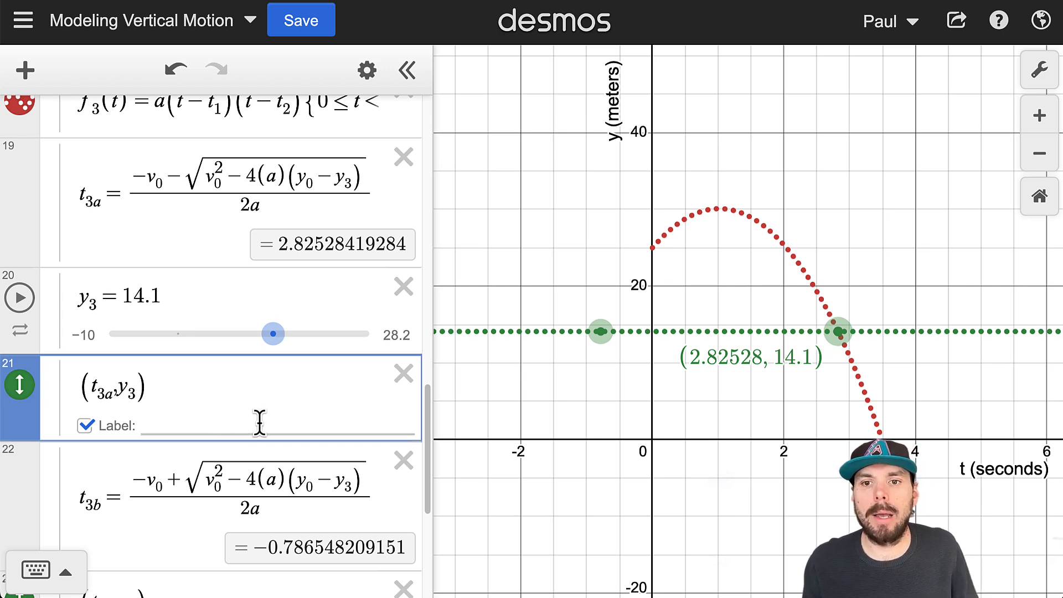
- Copy the quadratic formula that defines t_3a and paste it as LaTeX code into the (t_3a, y_3) point's label
{"action": "left_click", "coordinate": [180, 424]}
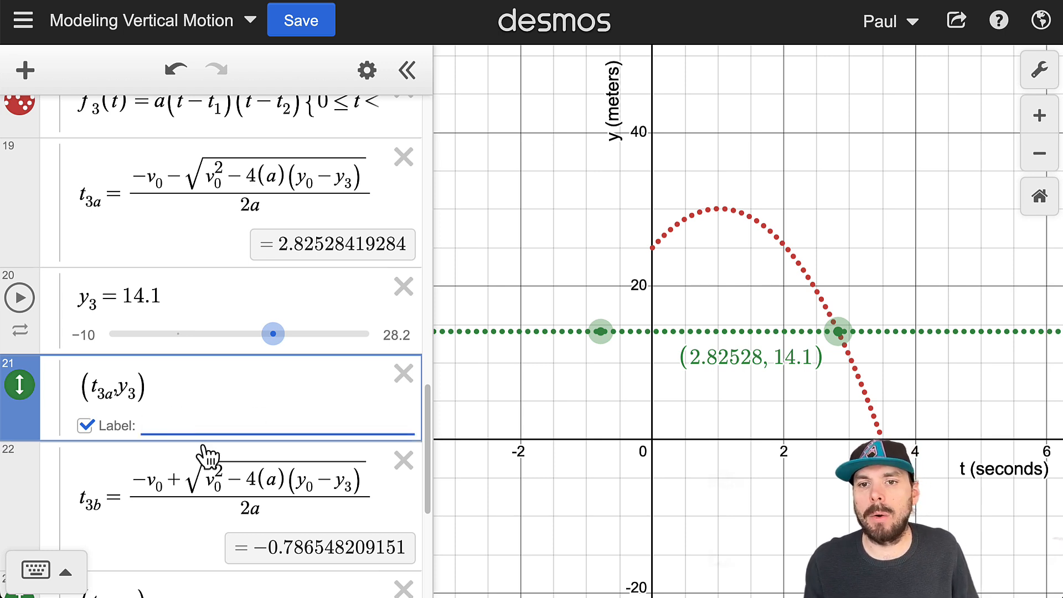
{"action": "left_click_drag", "start_coordinate": [168, 176], "coordinate": [469, 318]}
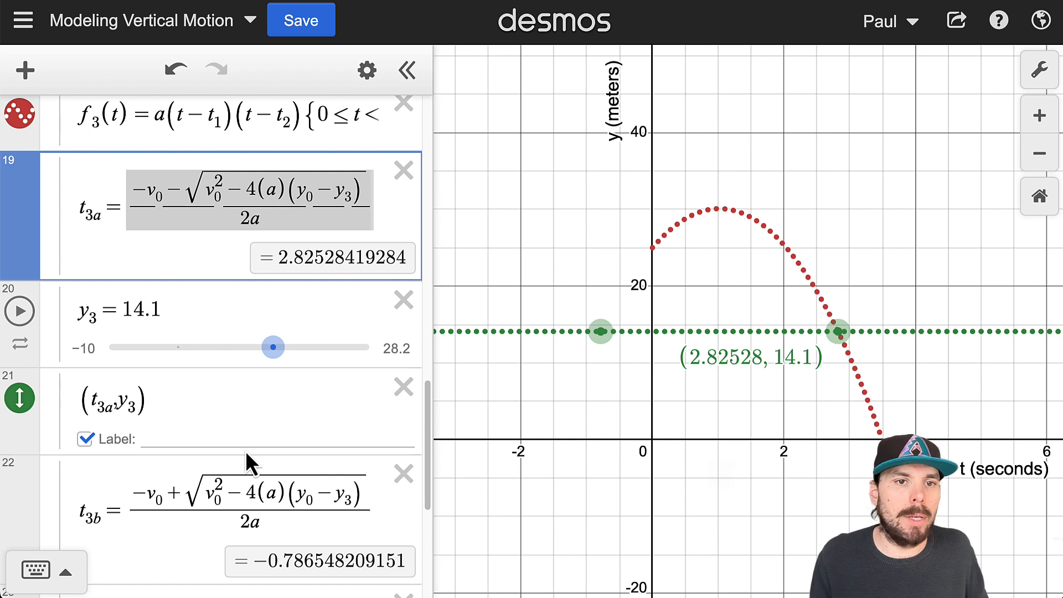
{"action": "left_click", "coordinate": [224, 260]}
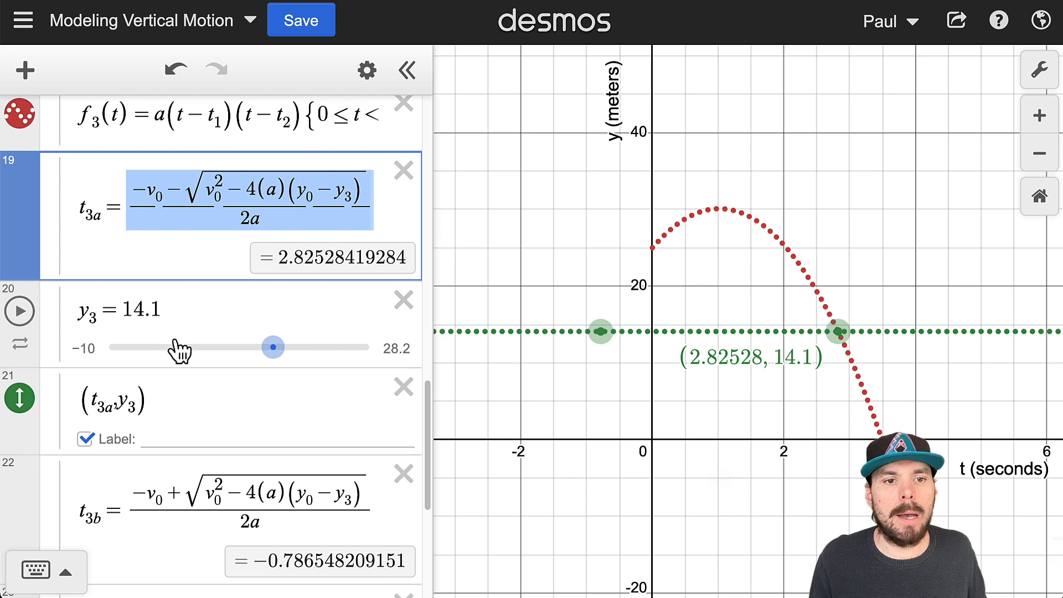
{"action": "left_click", "coordinate": [184, 435]}
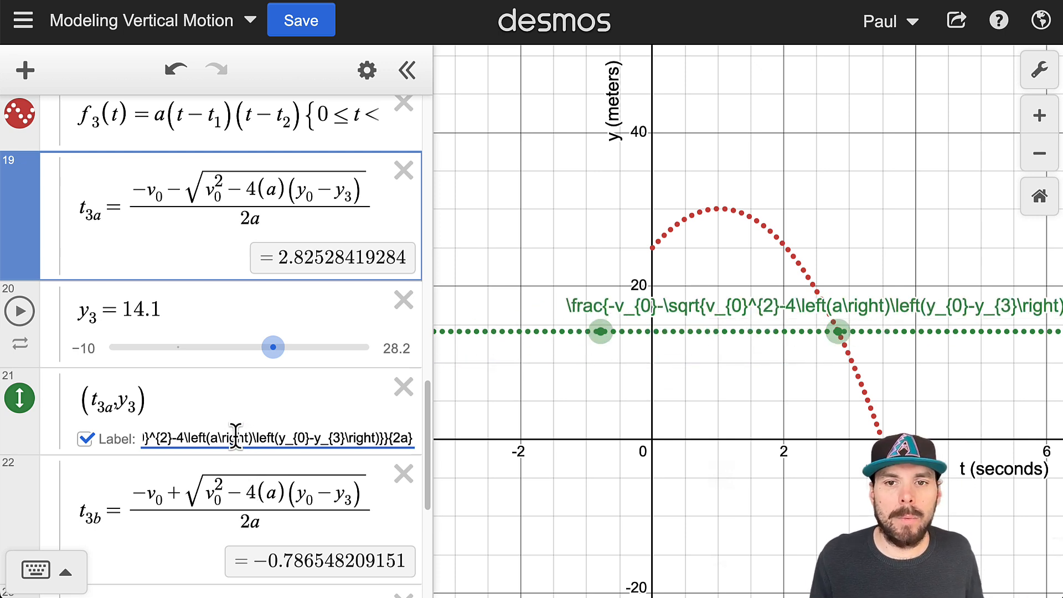
- Examine the LaTeX code in the (t_3a, y_3) label, including its \frac, v_{0} and \left parts
{"action": "left_click_drag", "start_coordinate": [223, 437], "coordinate": [114, 439]}
{"action": "left_click", "coordinate": [161, 438]}
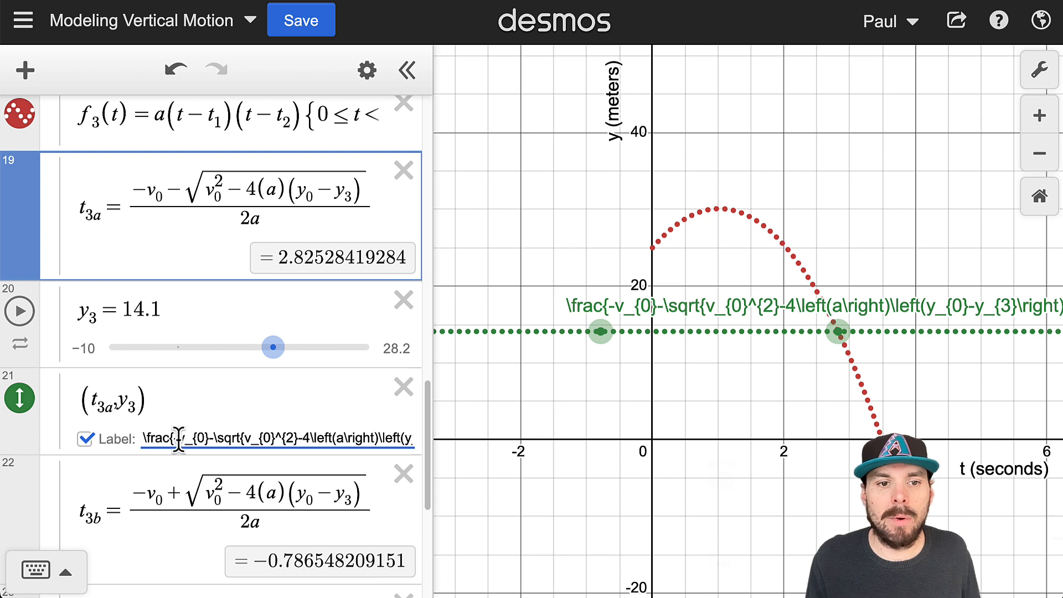
{"action": "left_click_drag", "start_coordinate": [147, 434], "coordinate": [161, 443]}
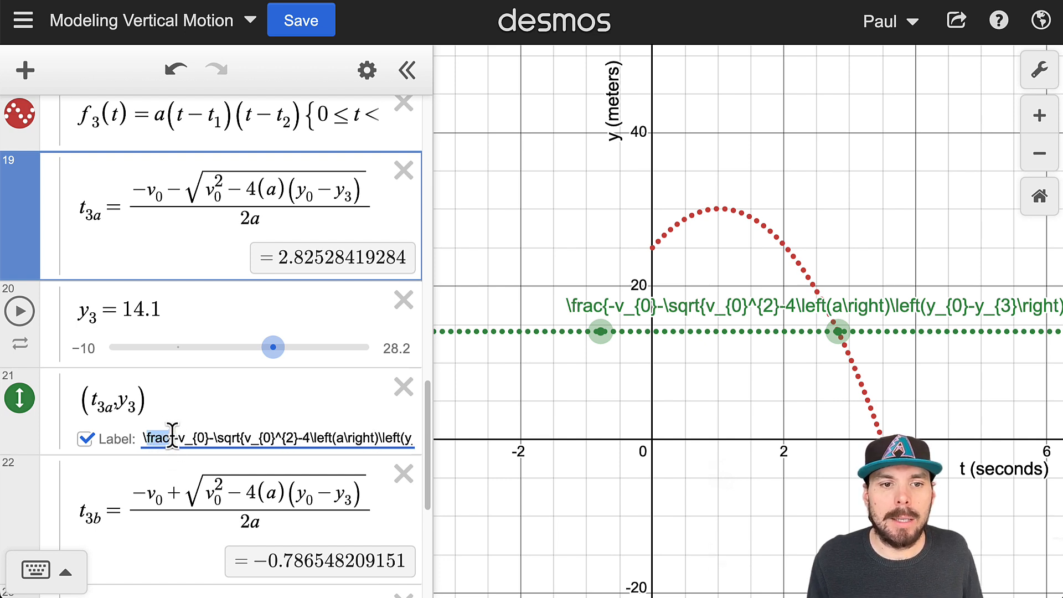
{"action": "left_click_drag", "start_coordinate": [170, 438], "coordinate": [118, 444]}
{"action": "left_click", "coordinate": [267, 434]}
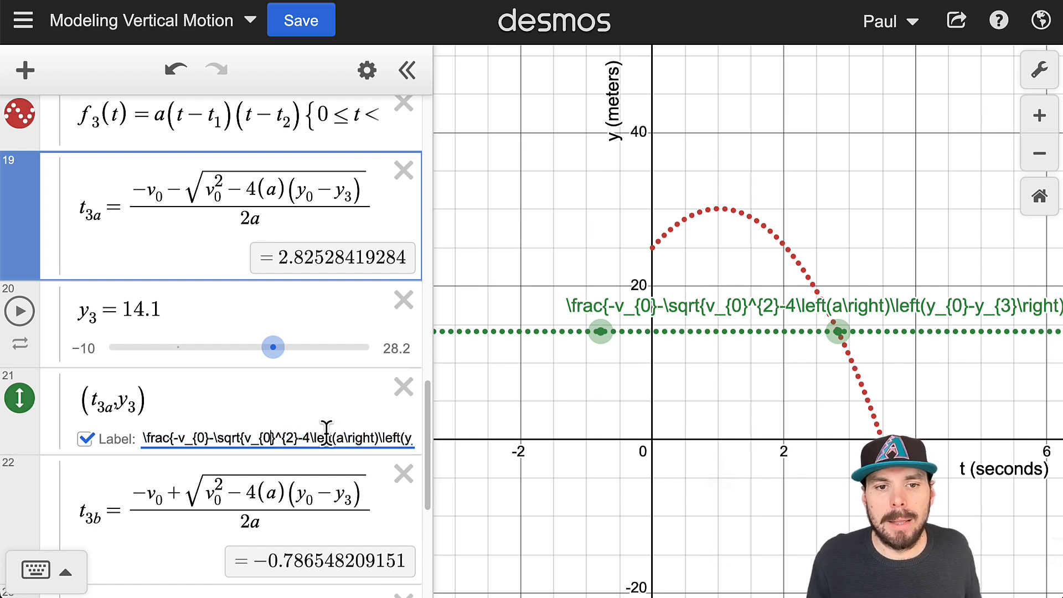
{"action": "left_click", "coordinate": [330, 438]}
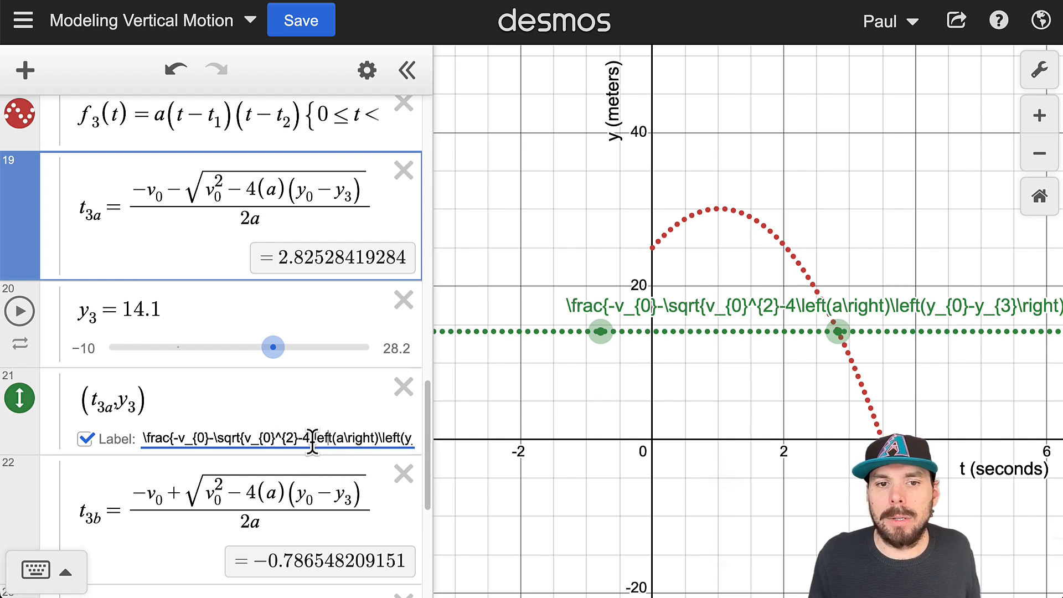
{"action": "double_click", "coordinate": [318, 437]}
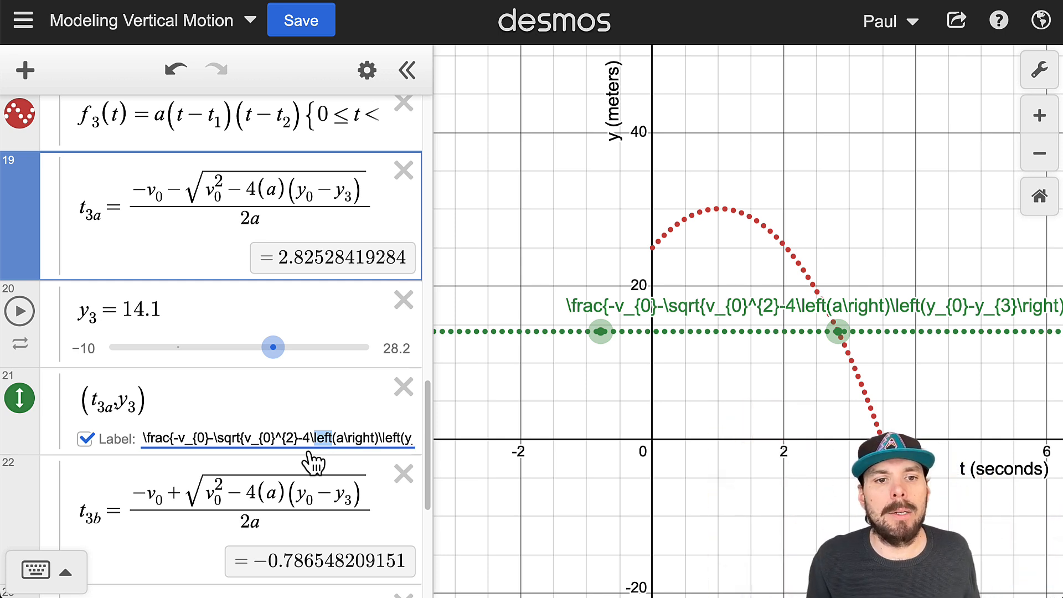
{"action": "left_click", "coordinate": [203, 441]}
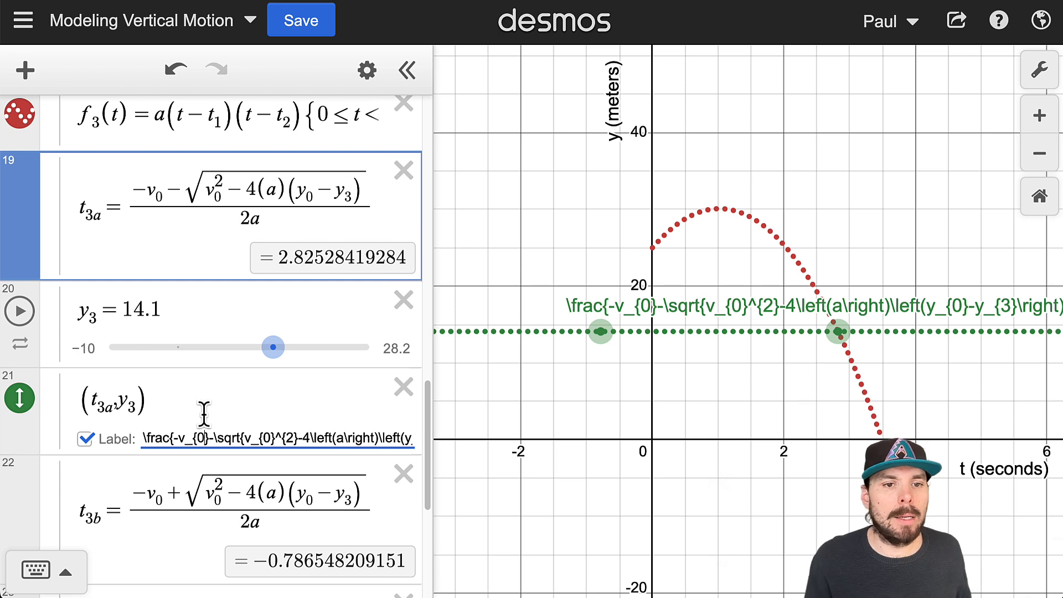
- Enclose the LaTeX code in the (t_3a, y_3) label in backticks to render it as a formula
{"action": "mouse_move", "coordinate": [161, 440]}
{"action": "left_mouse_down"}
{"action": "mouse_move", "coordinate": [122, 449]}
{"action": "mouse_move", "coordinate": [161, 437]}
{"action": "left_mouse_up"}
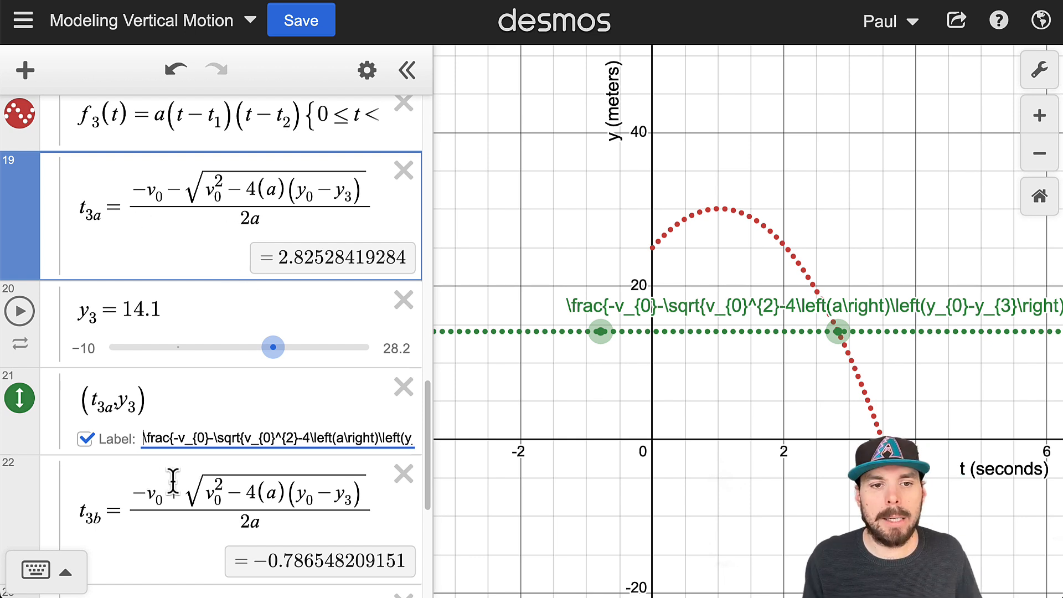
{"action": "type", "text": "`"}
{"action": "left_click_drag", "start_coordinate": [326, 437], "coordinate": [428, 443]}
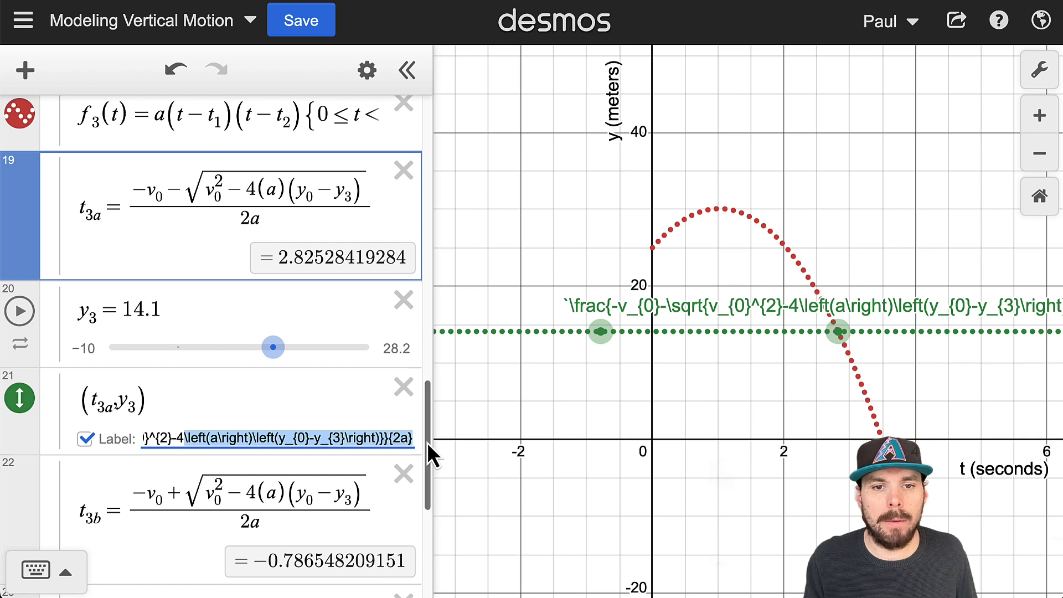
{"action": "left_click", "coordinate": [408, 441]}
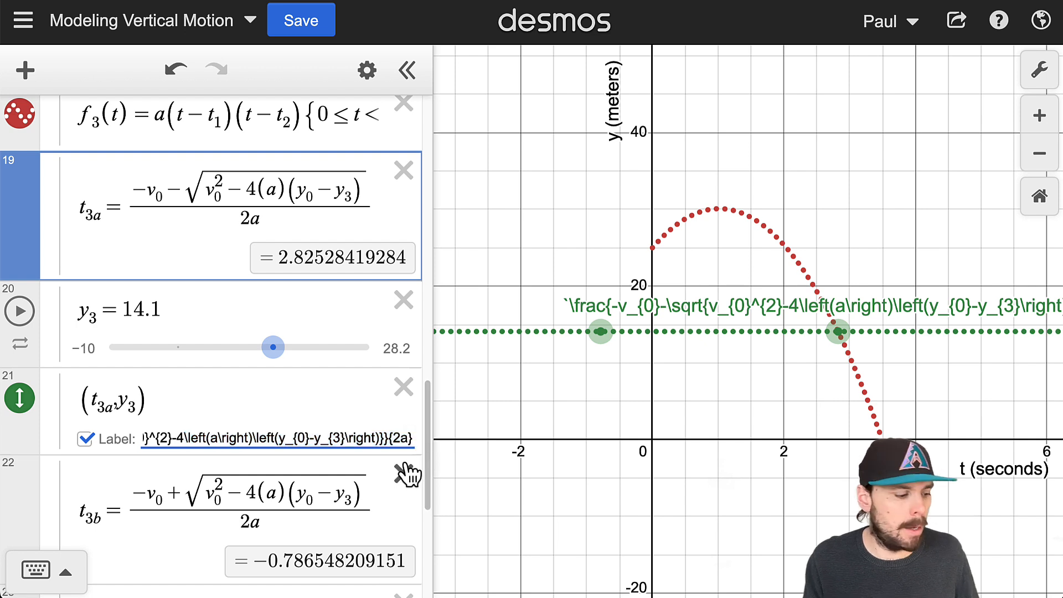
{"action": "type", "text": "`"}
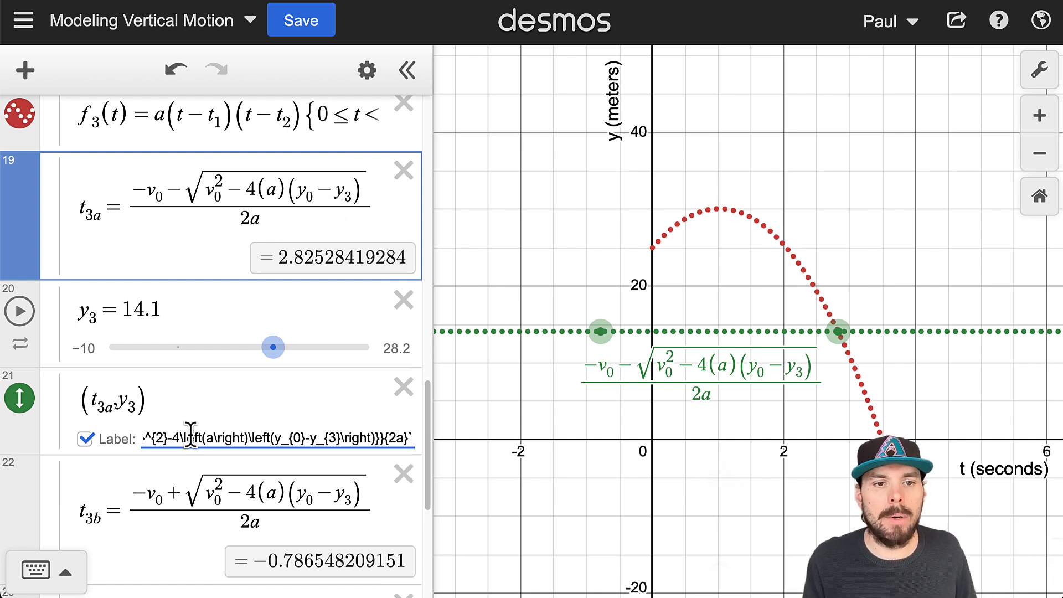
- Replace the first v_{0} in the (t_3a, y_3) label with ${v_0} to insert the variable's value
{"action": "left_click_drag", "start_coordinate": [193, 437], "coordinate": [136, 437]}
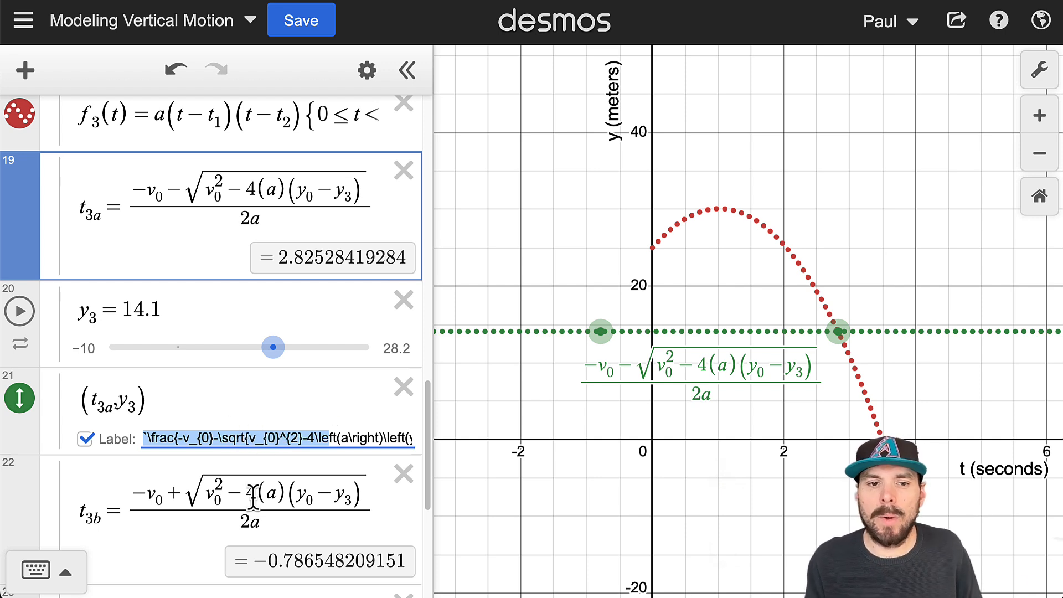
{"action": "left_click", "coordinate": [182, 441]}
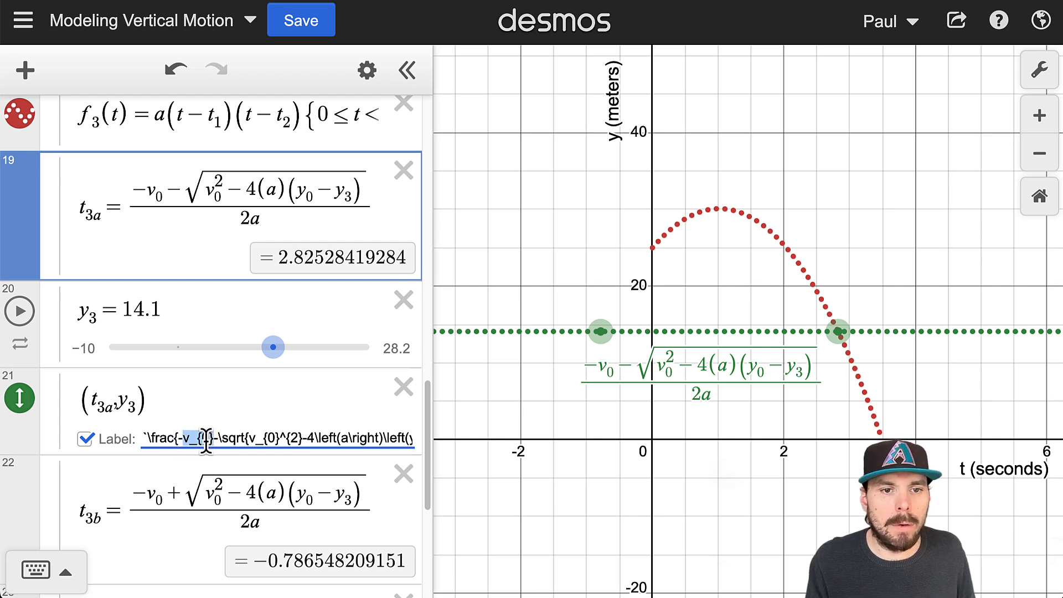
{"action": "key", "text": "BackSpace"}
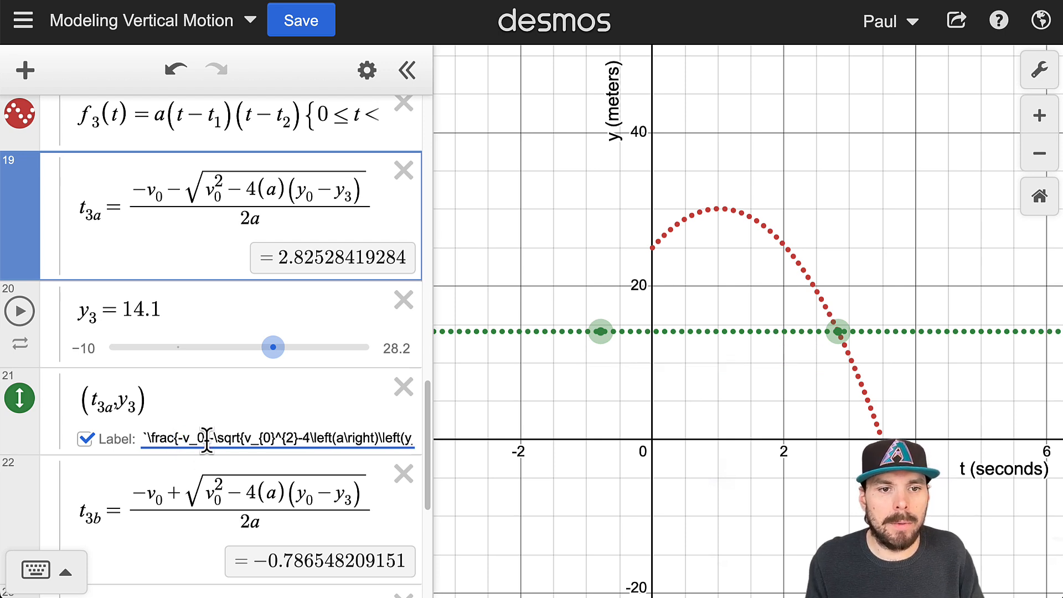
{"action": "key", "text": "BackSpace"}
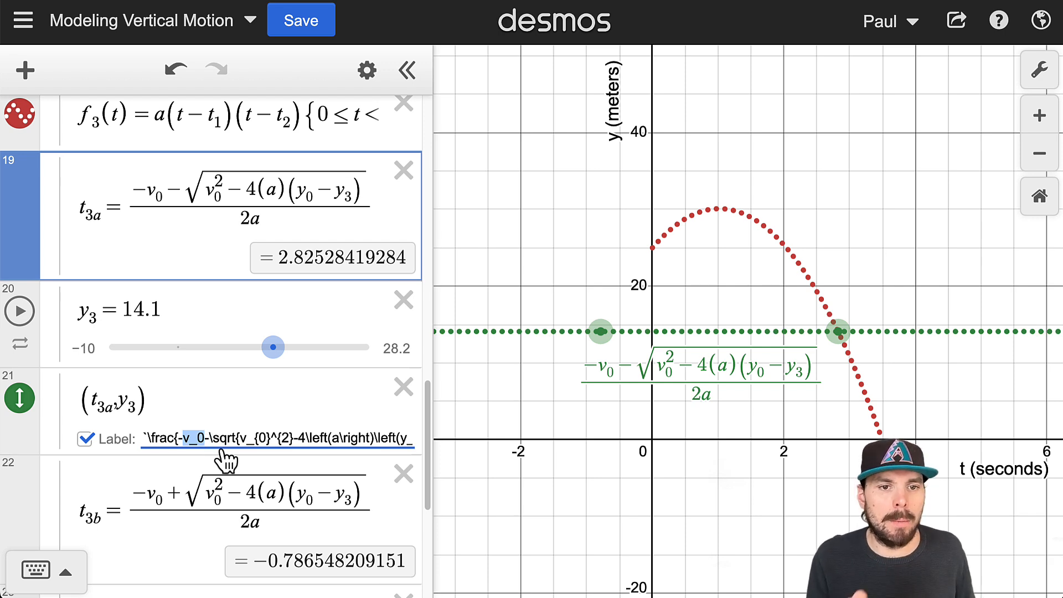
{"action": "left_click", "coordinate": [185, 437]}
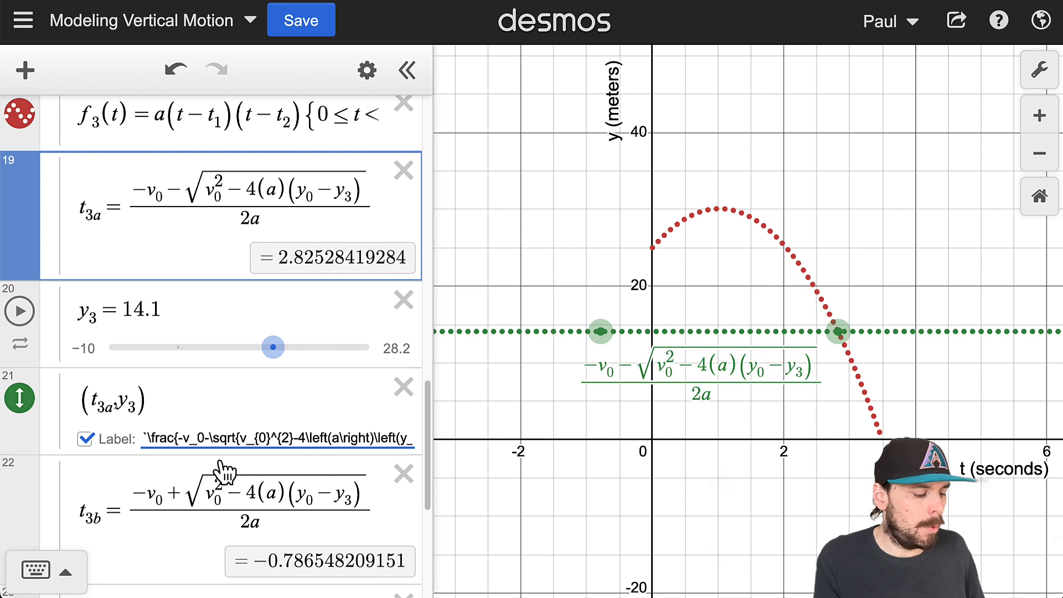
{"action": "type", "text": "${v_0"}
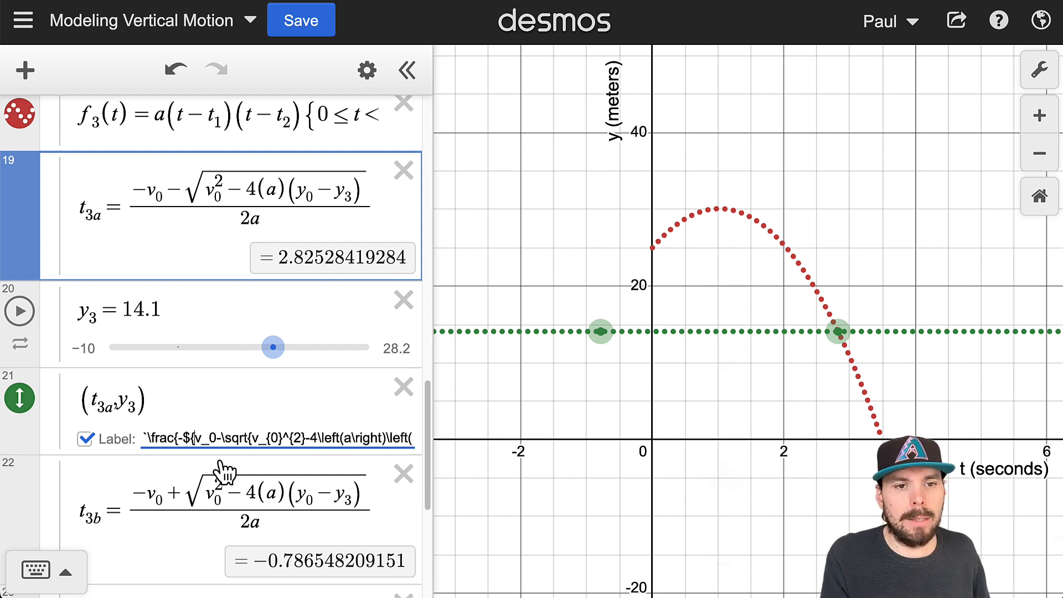
{"action": "type", "text": "}"}
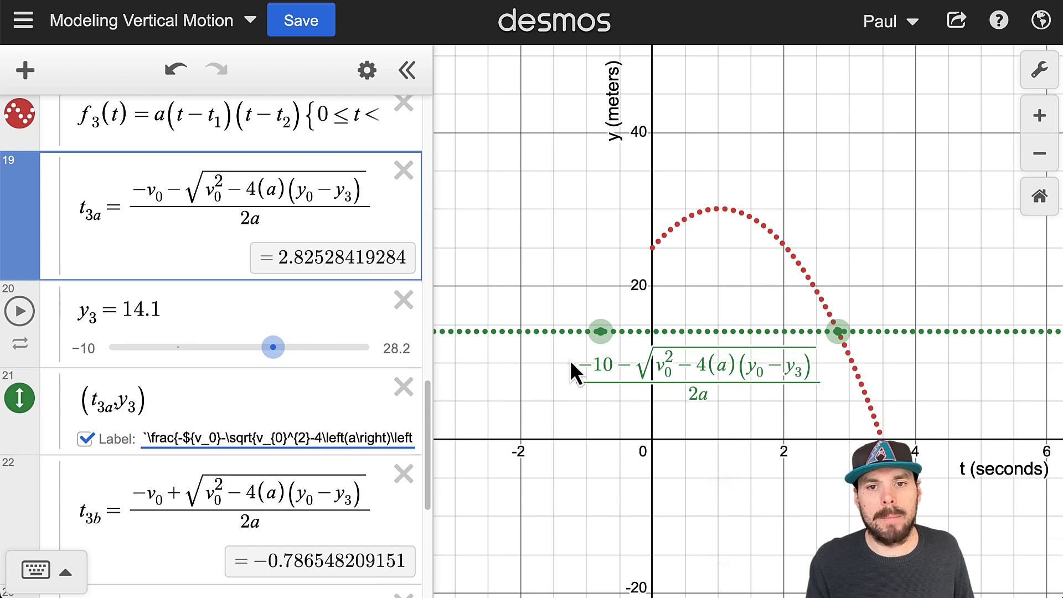
- Copy the expression under the square root in t_3a and define d_3 with it on a new line directly below
{"action": "left_click", "coordinate": [604, 366]}
{"action": "scroll", "coordinate": [285, 361], "scroll_direction": "up", "scroll_amount": 6}
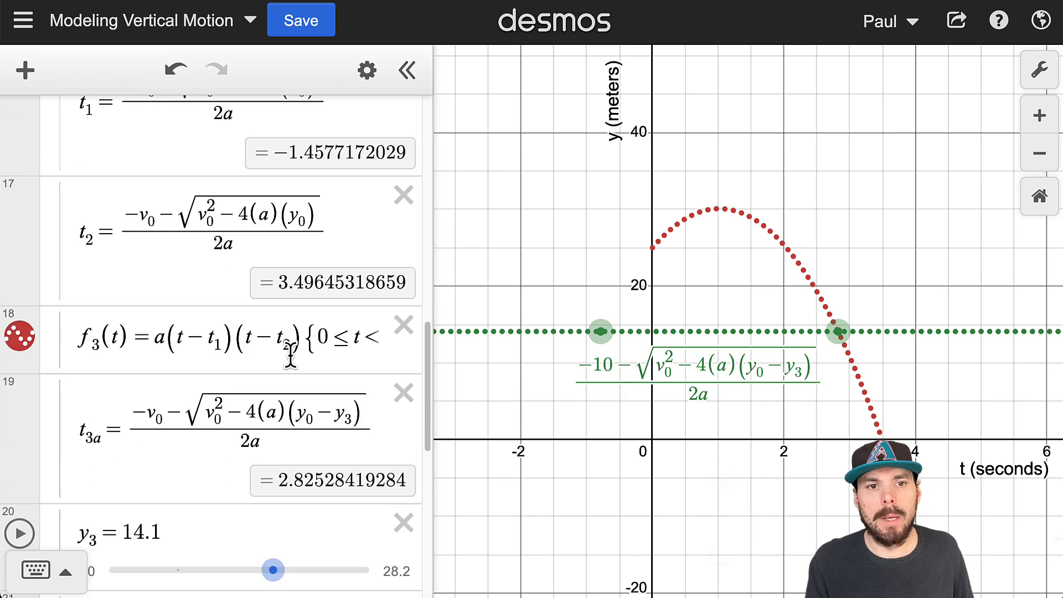
{"action": "scroll", "coordinate": [296, 331], "scroll_direction": "up", "scroll_amount": 7}
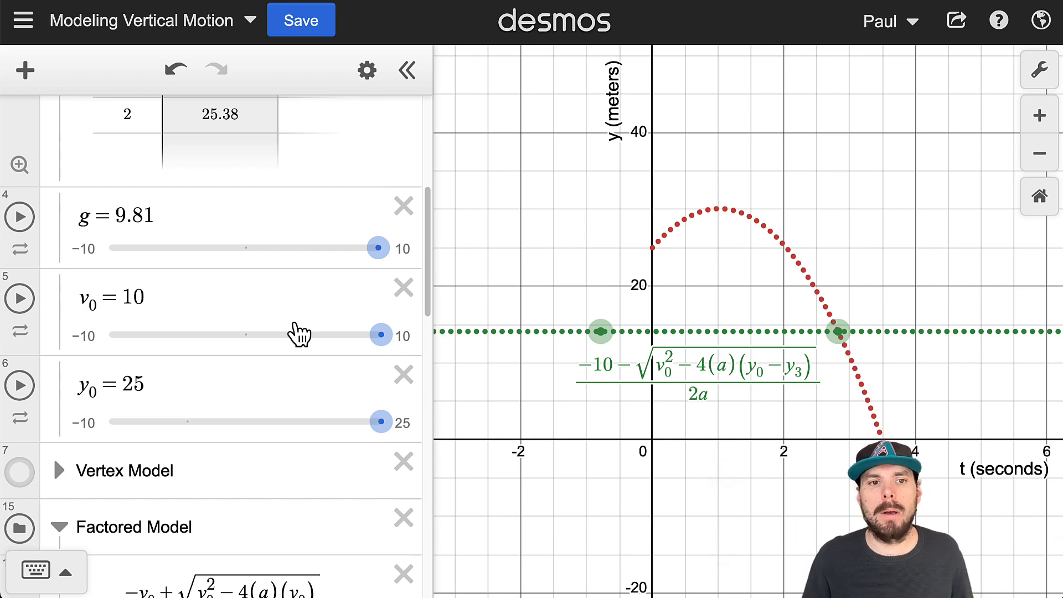
{"action": "scroll", "coordinate": [280, 368], "scroll_direction": "down", "scroll_amount": 15}
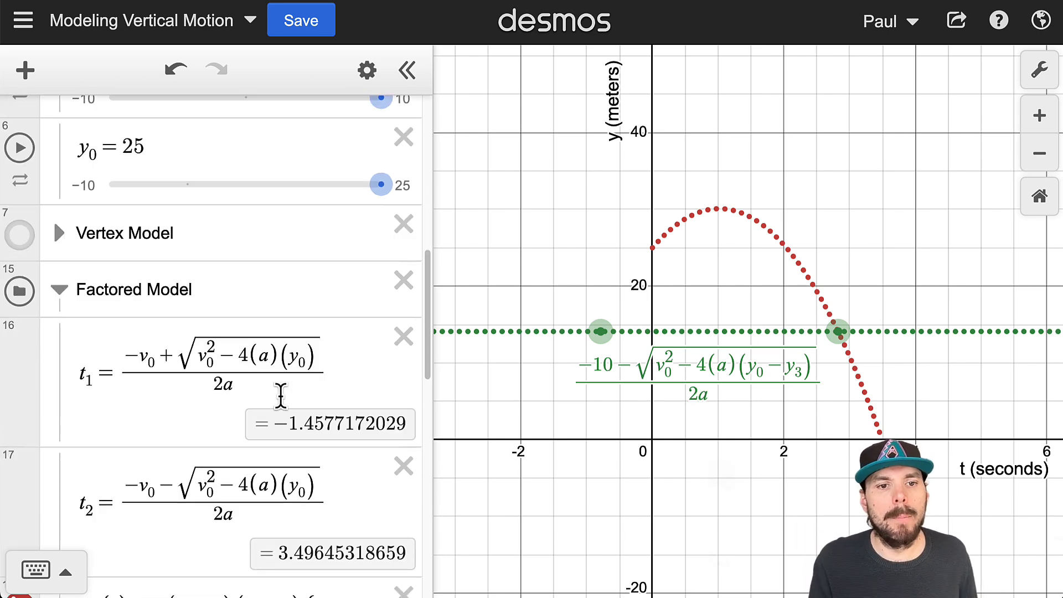
{"action": "scroll", "coordinate": [308, 436], "scroll_direction": "down", "scroll_amount": 1}
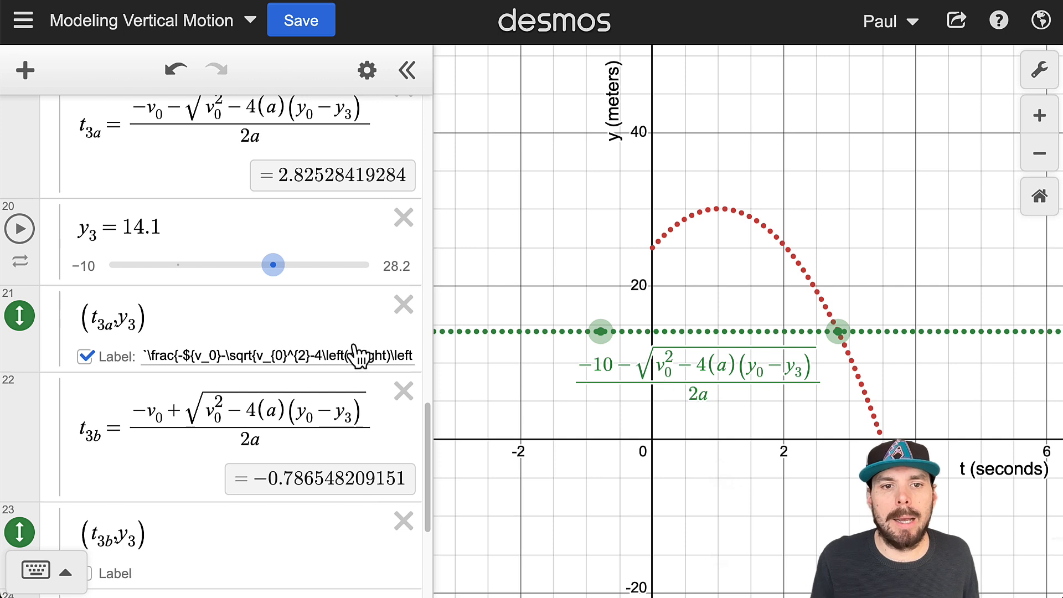
{"action": "scroll", "coordinate": [203, 183], "scroll_direction": "up", "scroll_amount": 2}
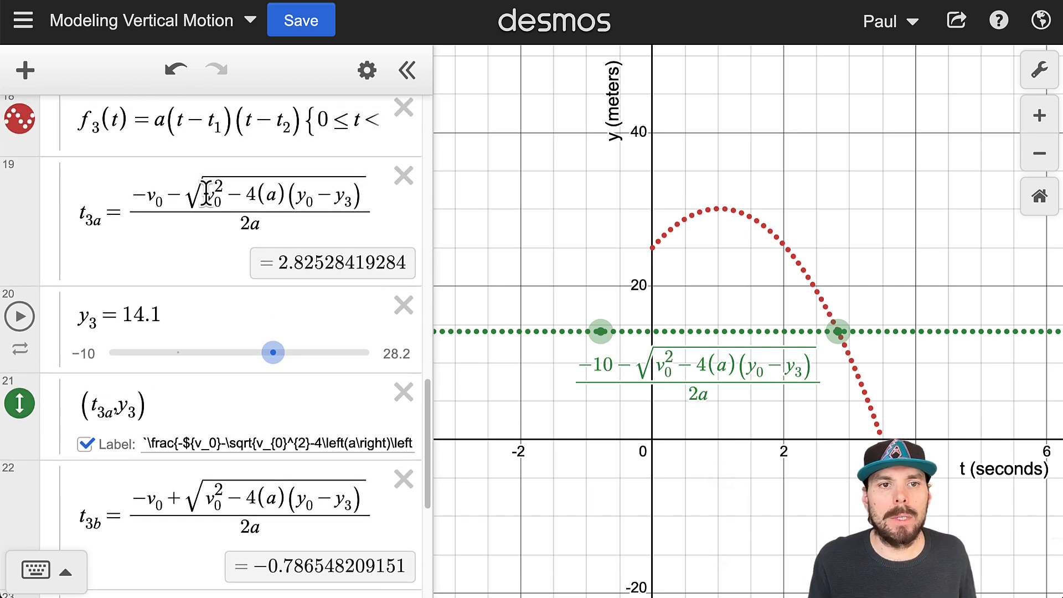
{"action": "left_click_drag", "start_coordinate": [204, 182], "coordinate": [339, 218]}
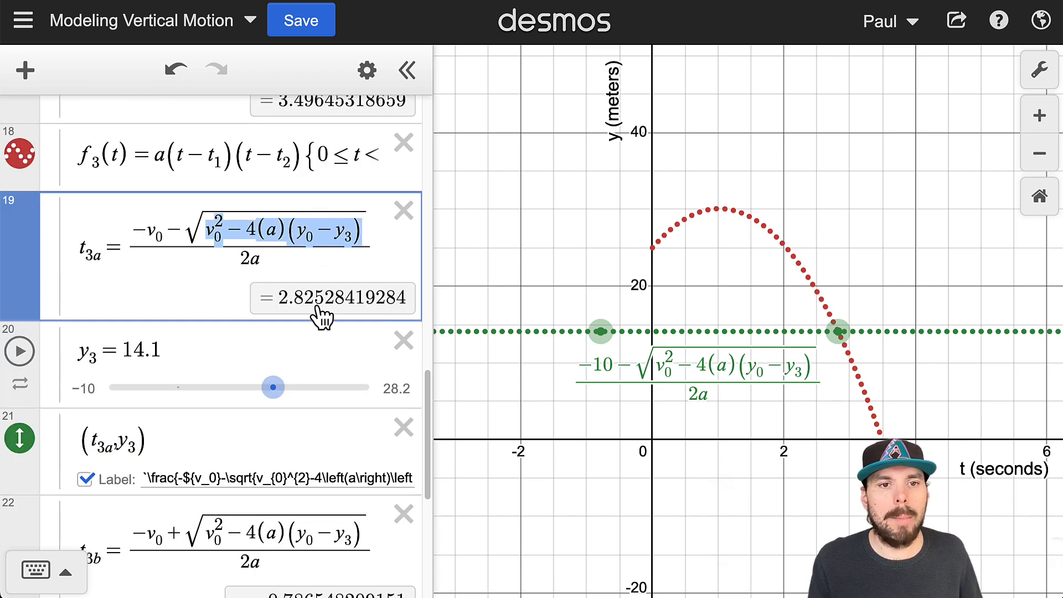
{"action": "left_click", "coordinate": [374, 243]}
{"action": "key", "text": "Return"}
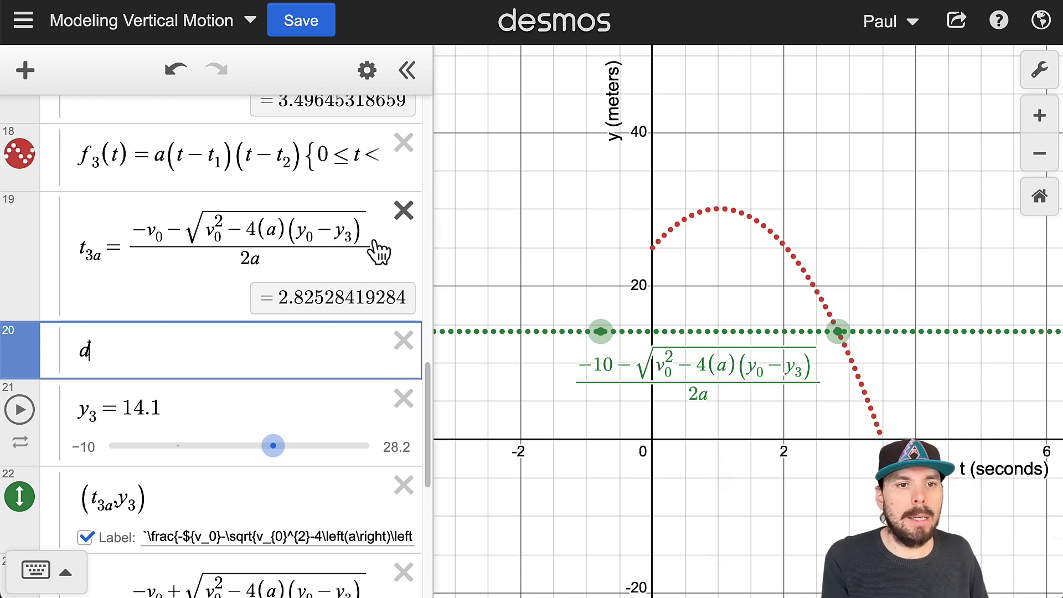
{"action": "type", "text": "d_"}
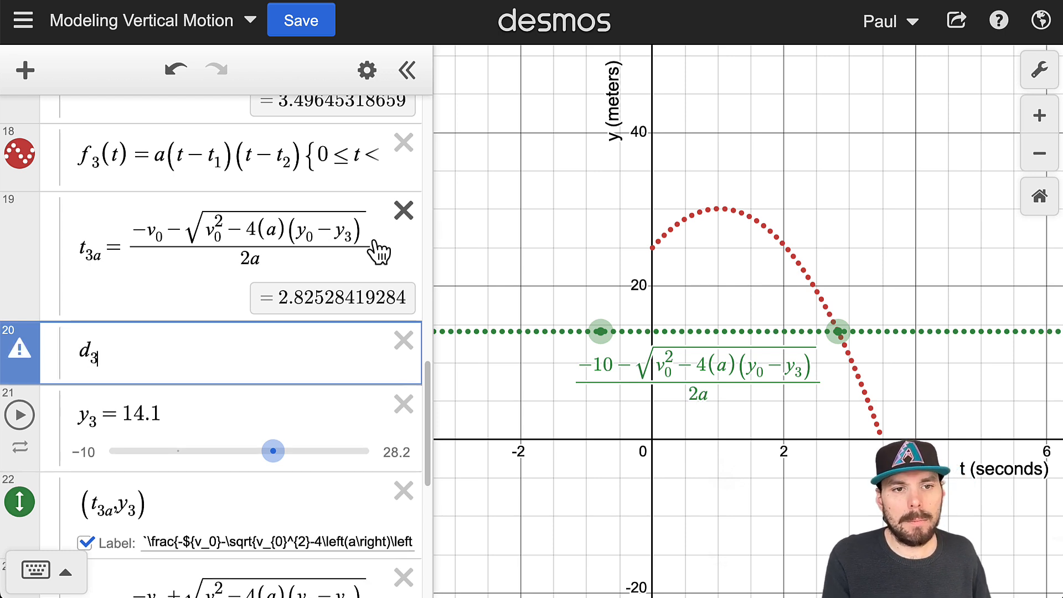
{"action": "type", "text": "3="}
{"action": "type", "text": "v_0^2-4(a)(y_0-y_3)"}
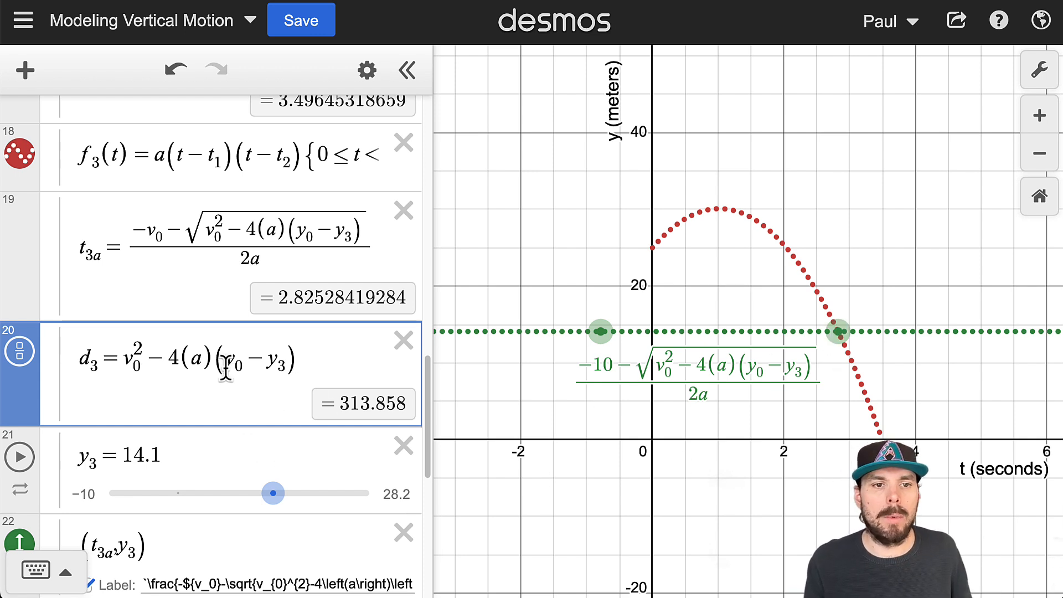
- Delete everything inside the braces of \sqrt in the (t_3a, y_3) point's label
{"action": "scroll", "coordinate": [227, 374], "scroll_direction": "down", "scroll_amount": 2}
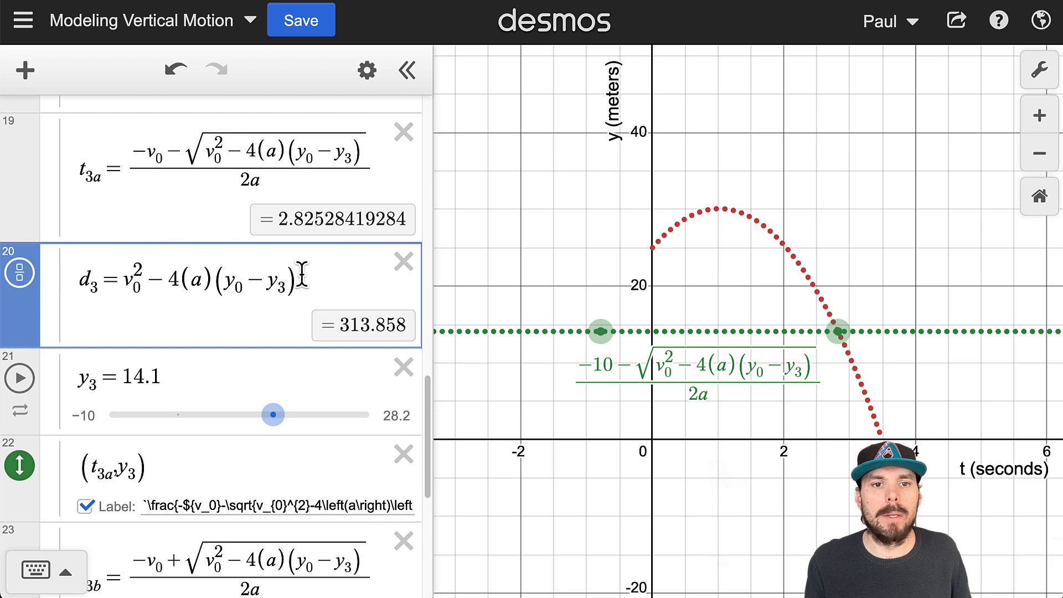
{"action": "left_click_drag", "start_coordinate": [299, 276], "coordinate": [125, 280]}
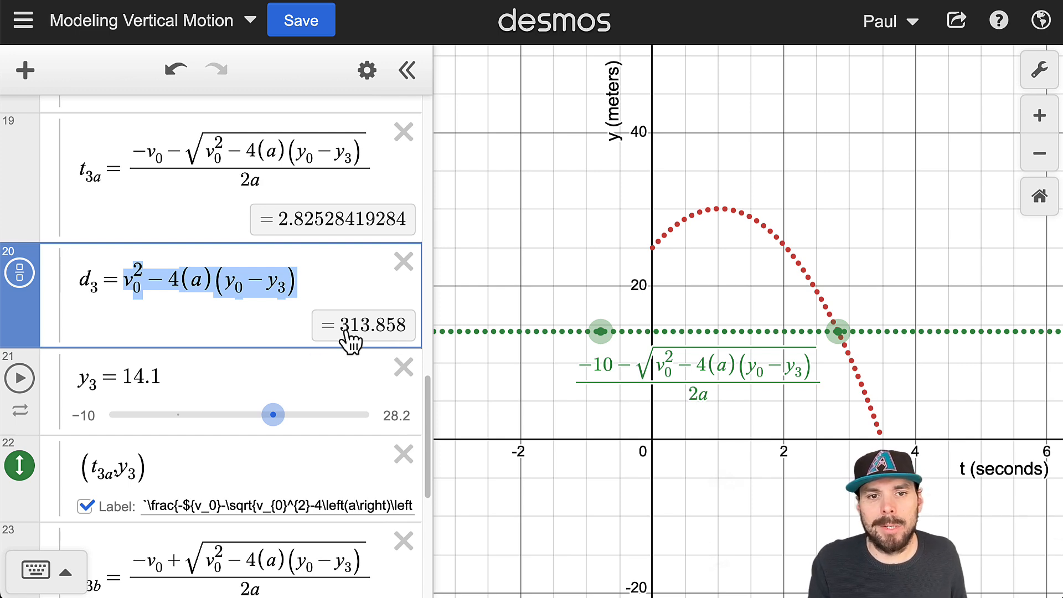
{"action": "scroll", "coordinate": [341, 360], "scroll_direction": "down", "scroll_amount": 4}
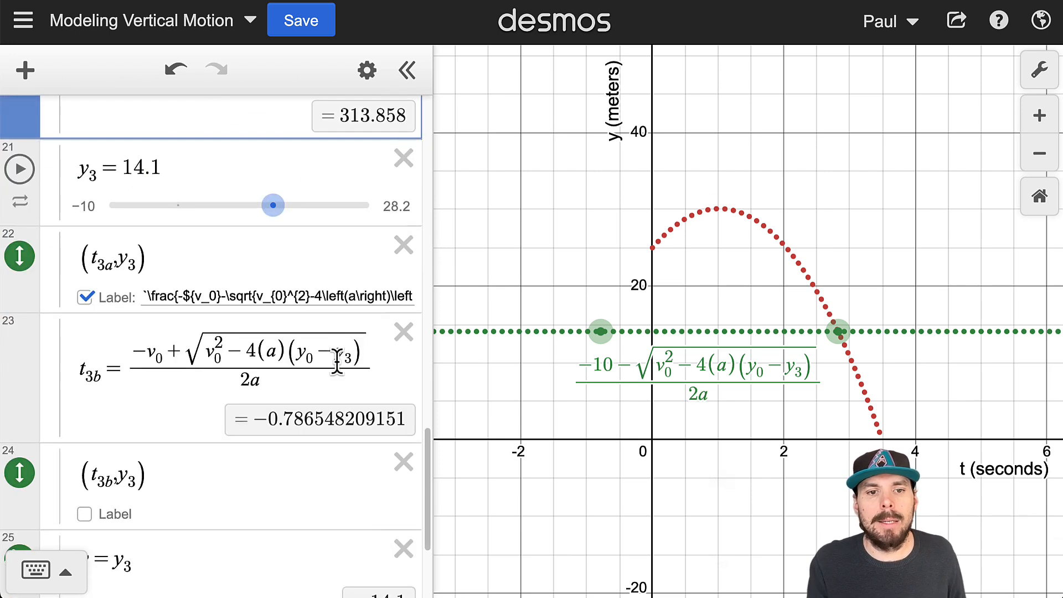
{"action": "scroll", "coordinate": [335, 380], "scroll_direction": "up", "scroll_amount": 5}
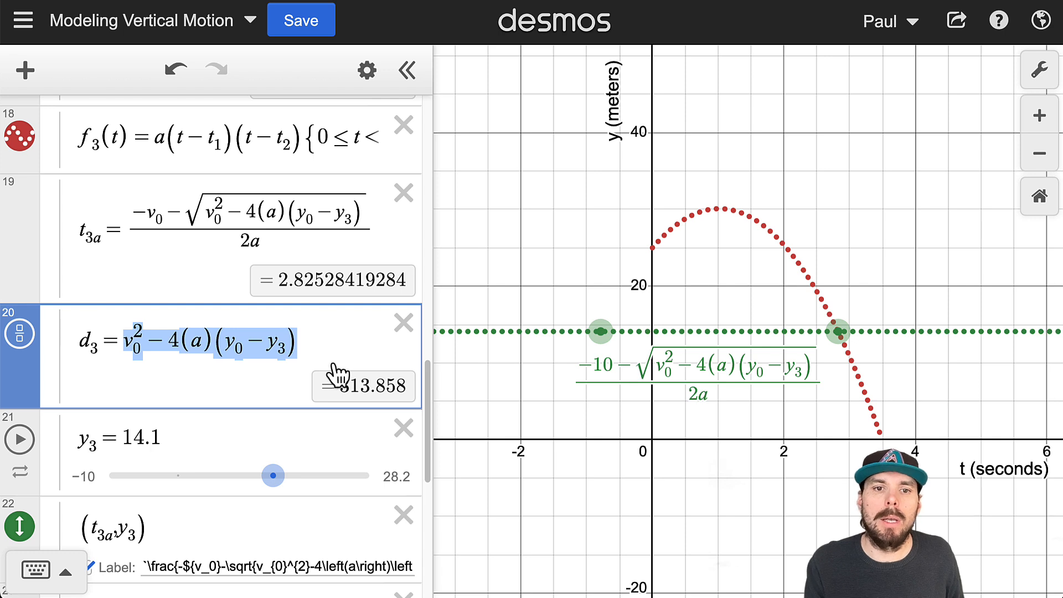
{"action": "scroll", "coordinate": [300, 373], "scroll_direction": "down", "scroll_amount": 4}
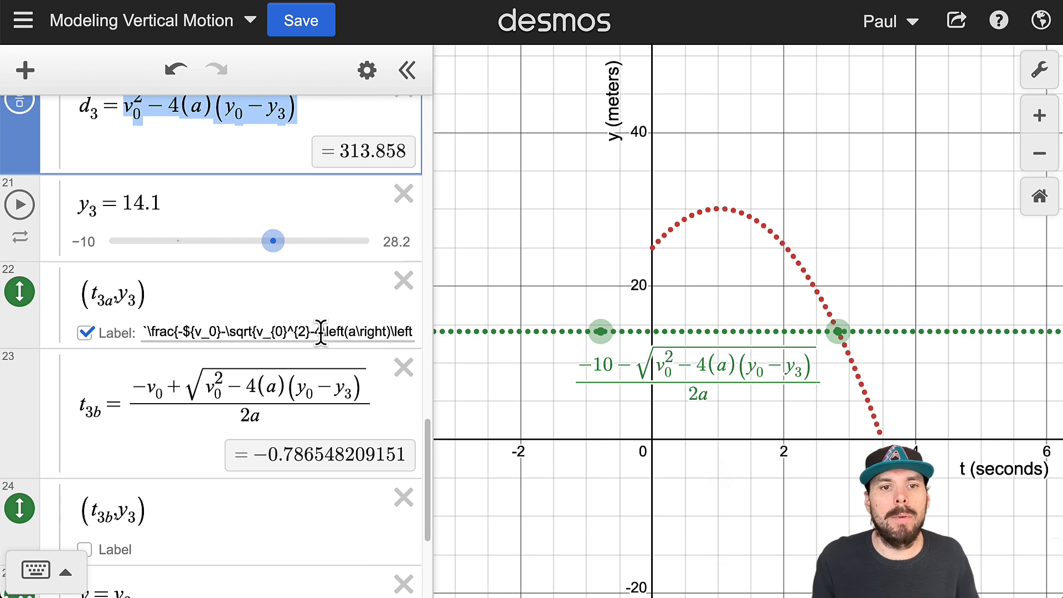
{"action": "left_click_drag", "start_coordinate": [299, 332], "coordinate": [319, 332]}
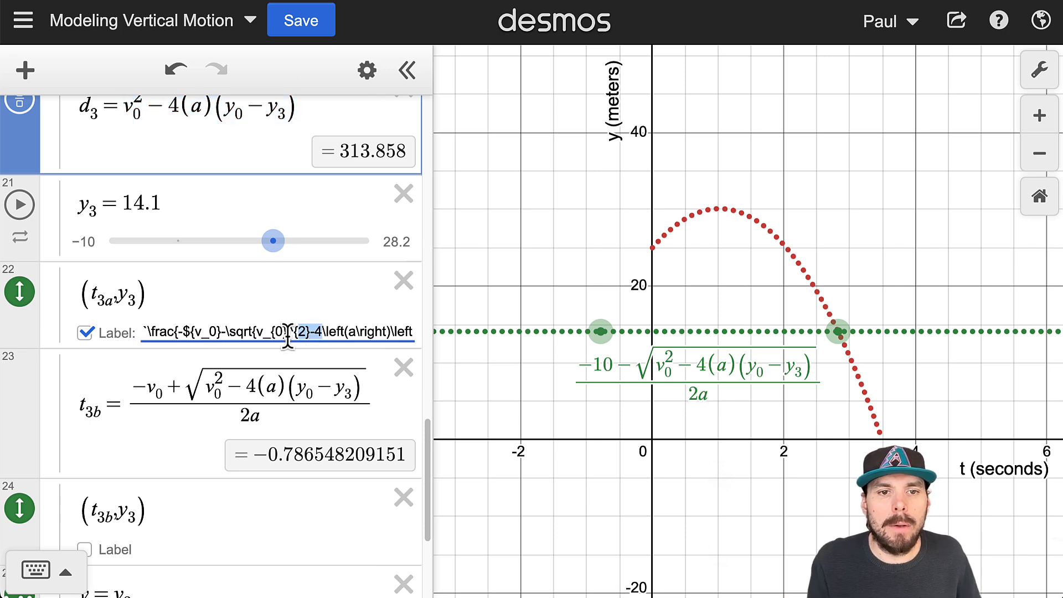
{"action": "left_click", "coordinate": [246, 335]}
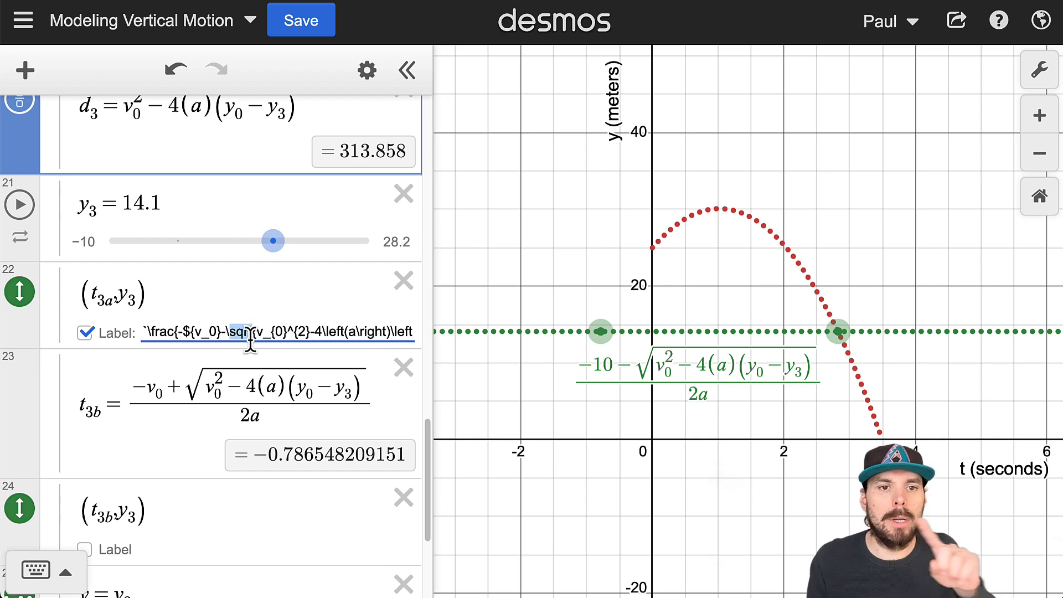
{"action": "mouse_move", "coordinate": [258, 332]}
{"action": "left_mouse_down"}
{"action": "mouse_move", "coordinate": [414, 333]}
{"action": "mouse_move", "coordinate": [245, 343]}
{"action": "mouse_move", "coordinate": [276, 326]}
{"action": "left_mouse_up"}
{"action": "left_click", "coordinate": [170, 333]}
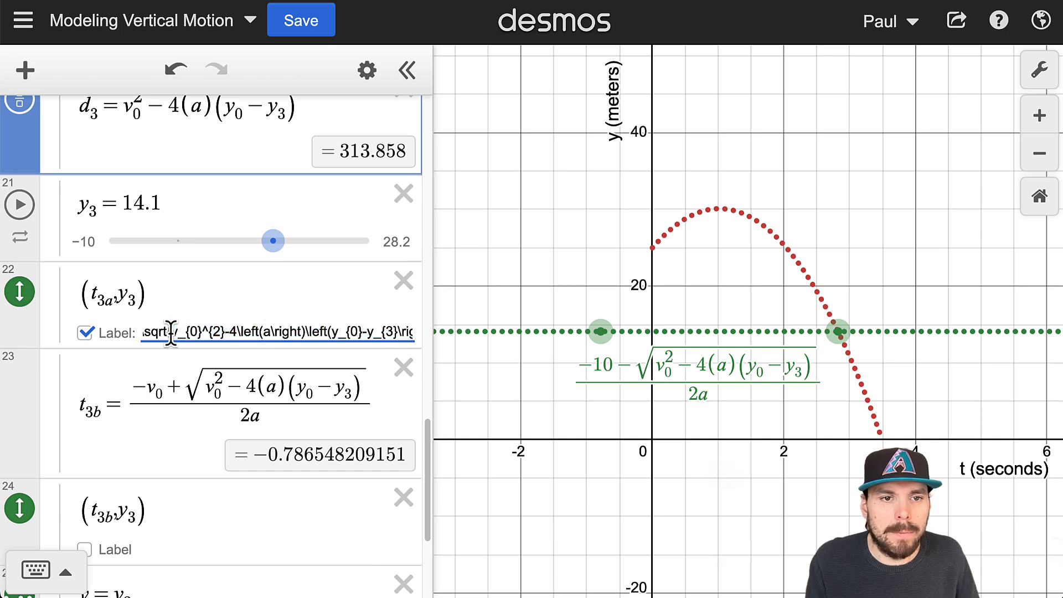
{"action": "left_click_drag", "start_coordinate": [173, 332], "coordinate": [371, 339]}
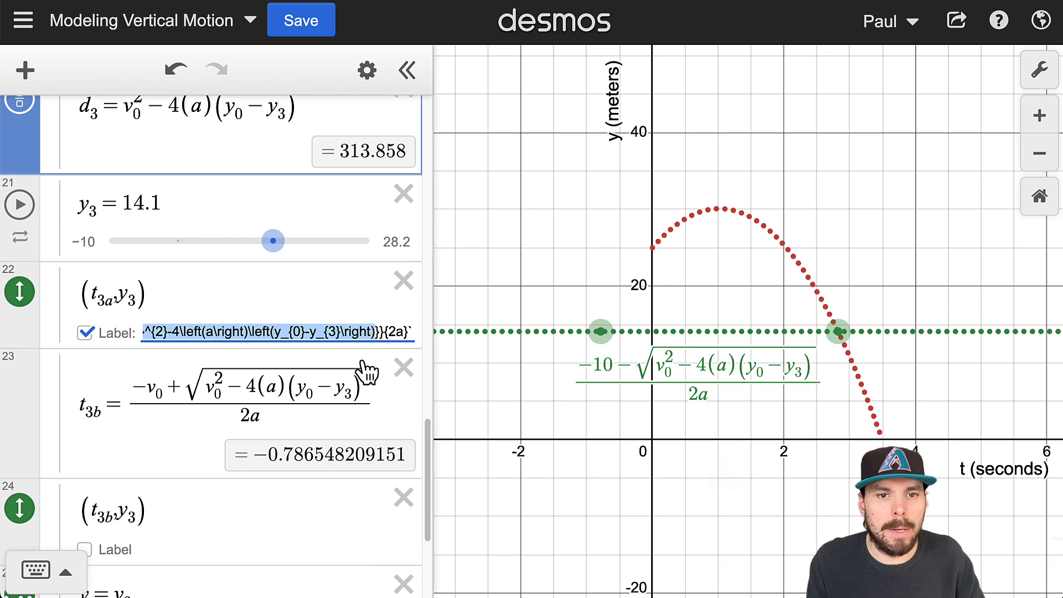
{"action": "key", "text": "BackSpace"}
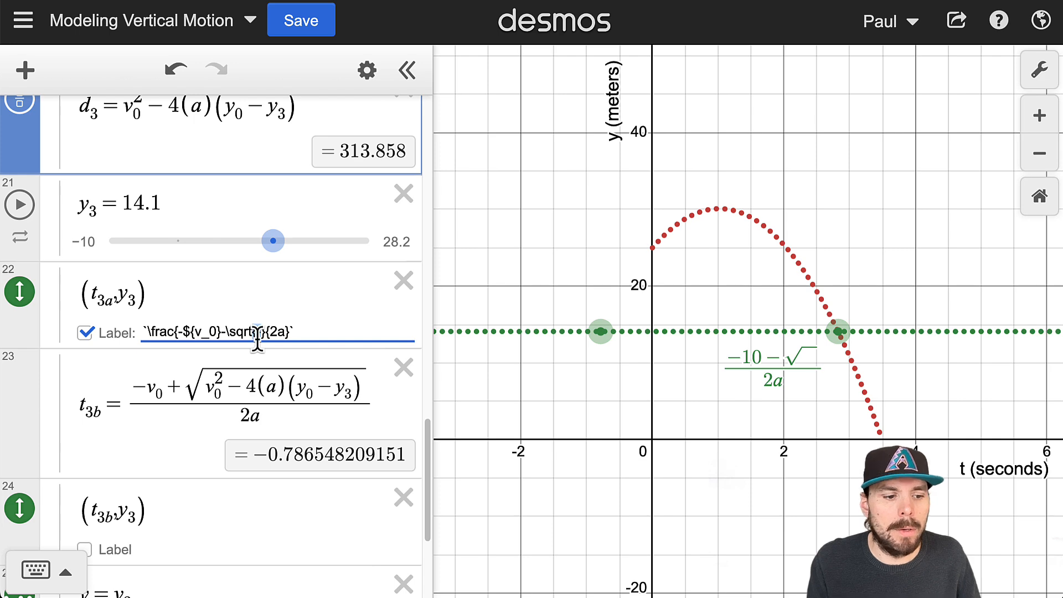
- Enlarge the page to 175% and insert d_3 inside the empty \sqrt braces of the (t_3a, y_3) label
{"action": "key", "text": "ctrl+plus"}
{"action": "scroll", "coordinate": [360, 412], "scroll_direction": "down", "scroll_amount": 2}
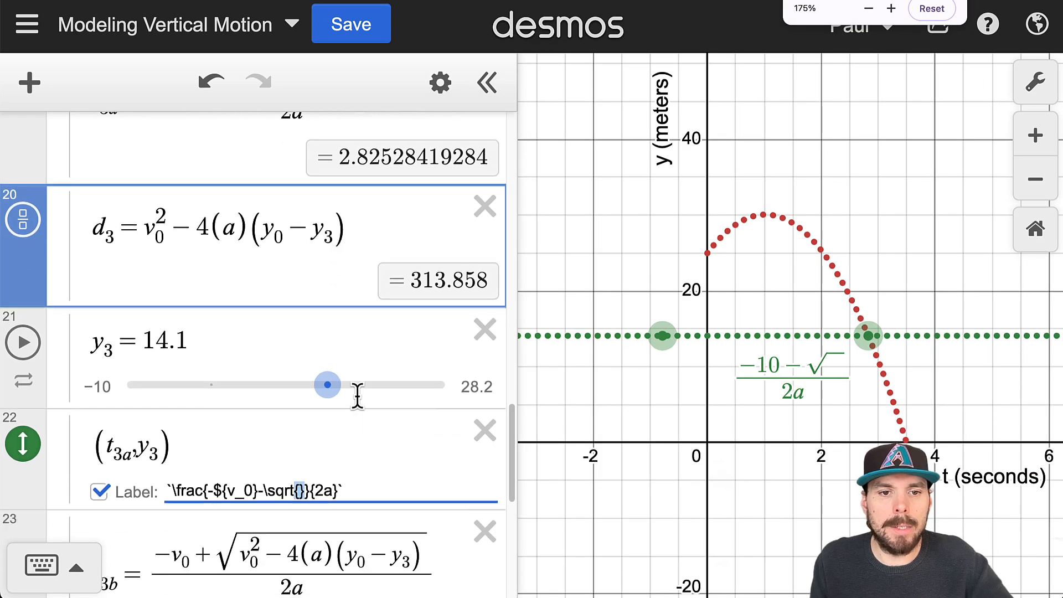
{"action": "scroll", "coordinate": [333, 429], "scroll_direction": "down", "scroll_amount": 1}
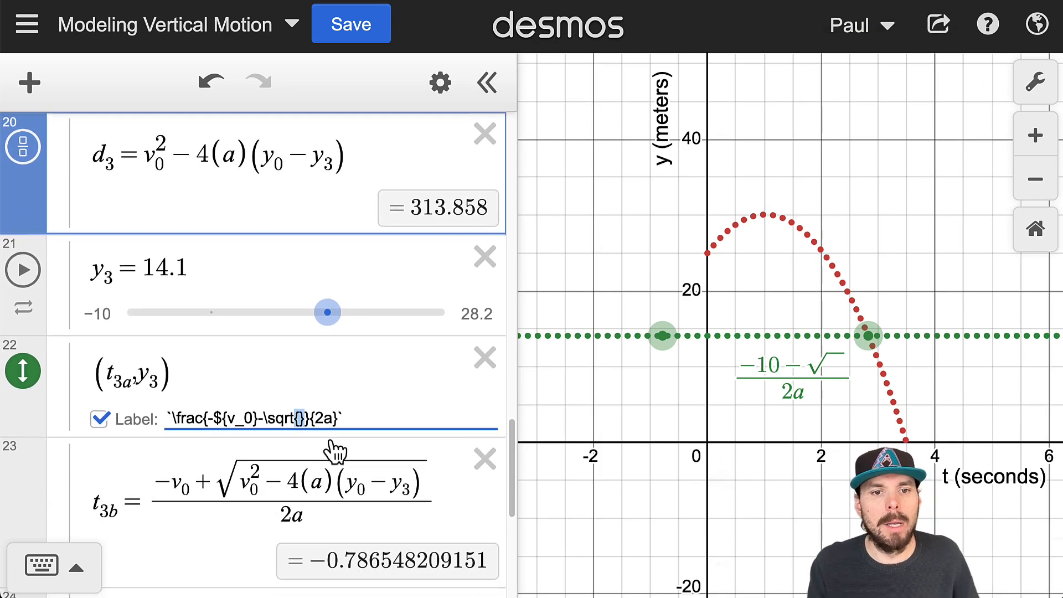
{"action": "left_click_drag", "start_coordinate": [306, 412], "coordinate": [203, 421]}
{"action": "left_click_drag", "start_coordinate": [310, 415], "coordinate": [339, 422]}
{"action": "left_click", "coordinate": [298, 412]}
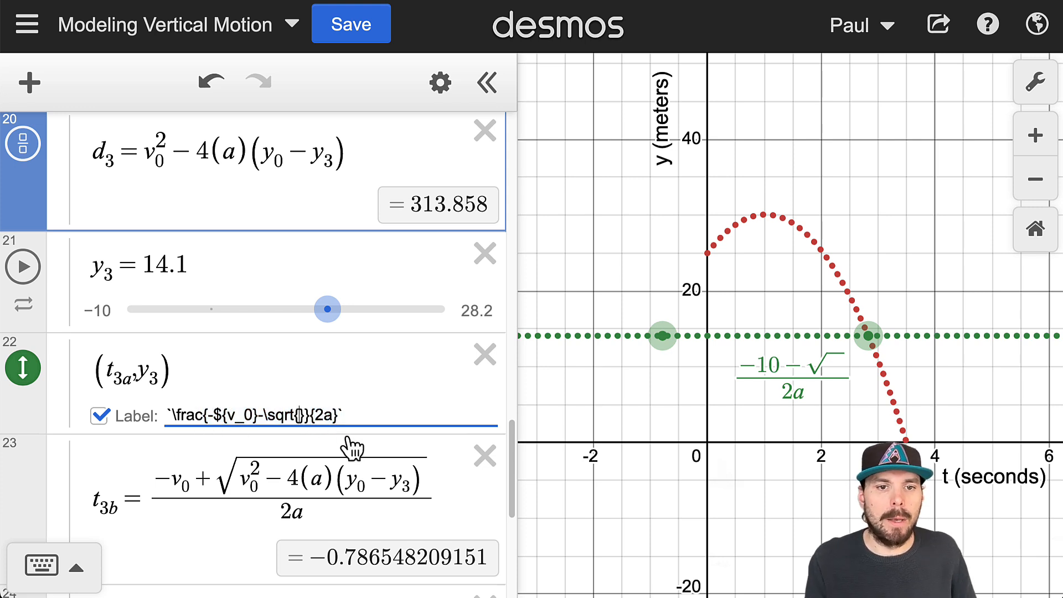
{"action": "type", "text": "d_3"}
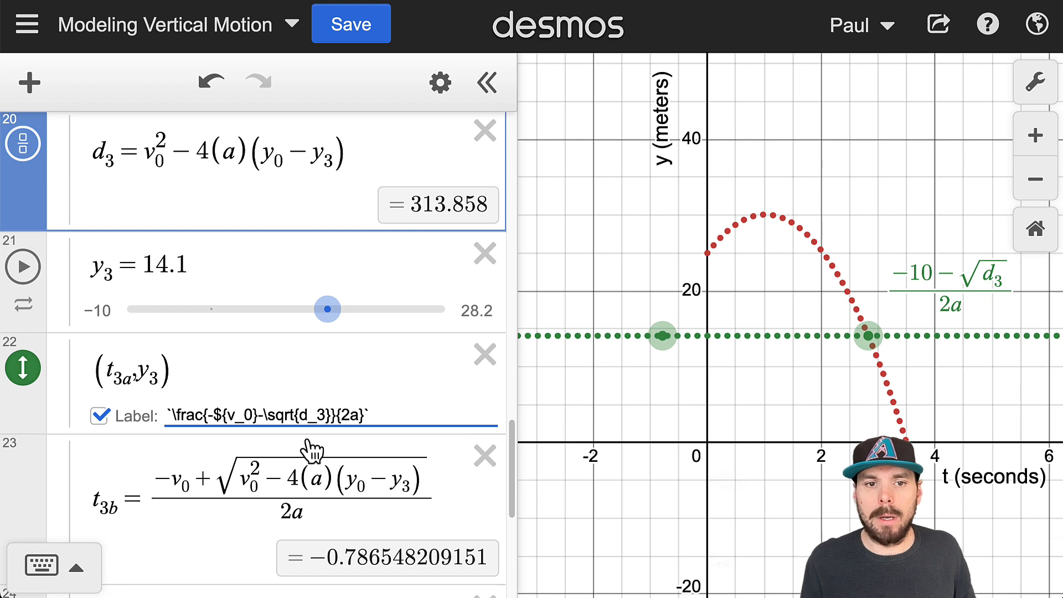
- Wrap d_3 in the (t_3a, y_3) label as ${d_3} to insert the variable's value under the root
{"action": "type", "text": "$"}
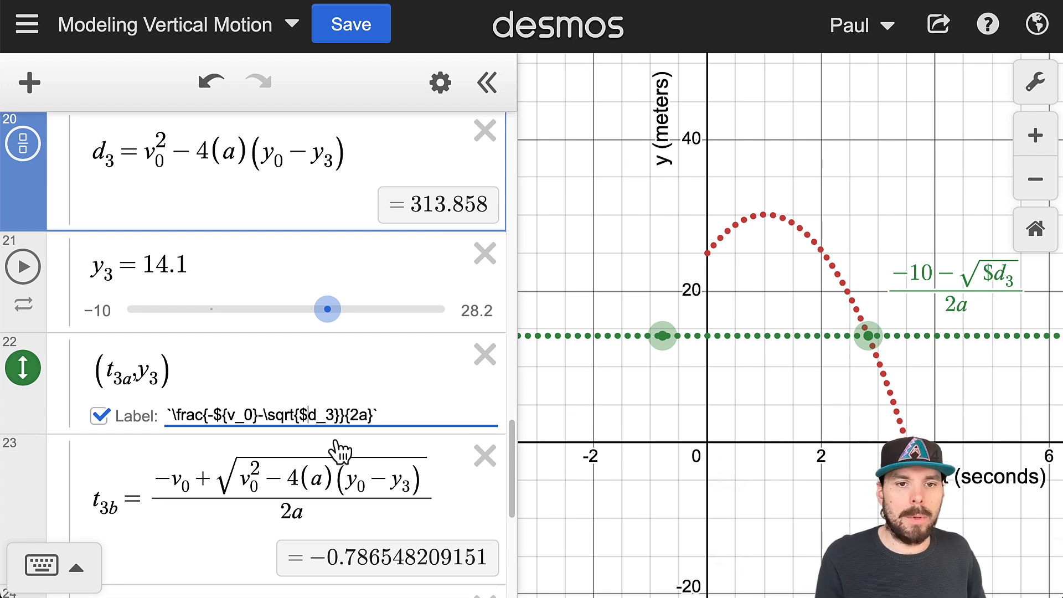
{"action": "type", "text": "{v_0"}
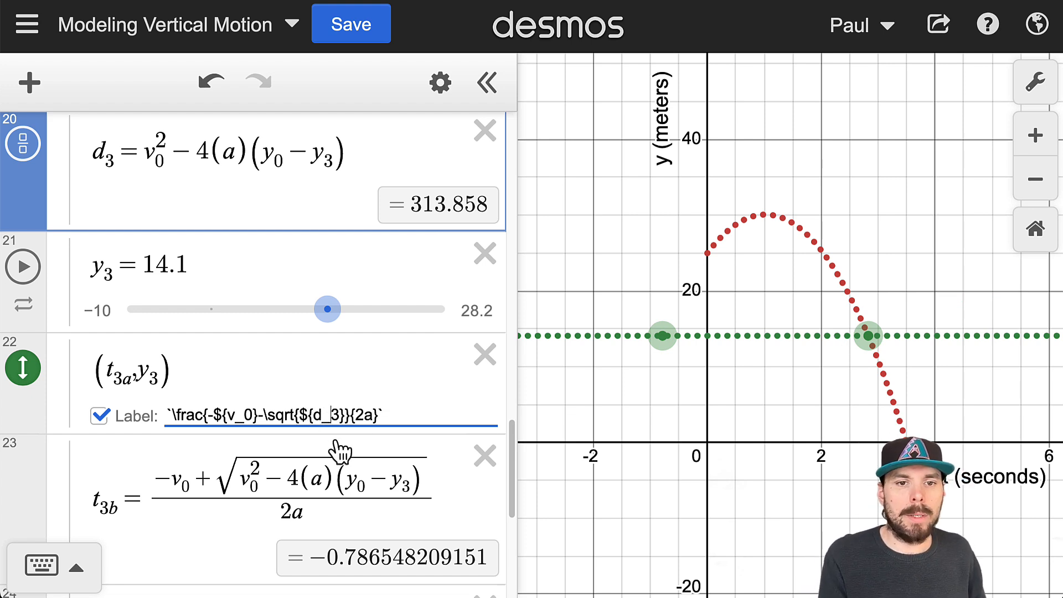
{"action": "type", "text": "}"}
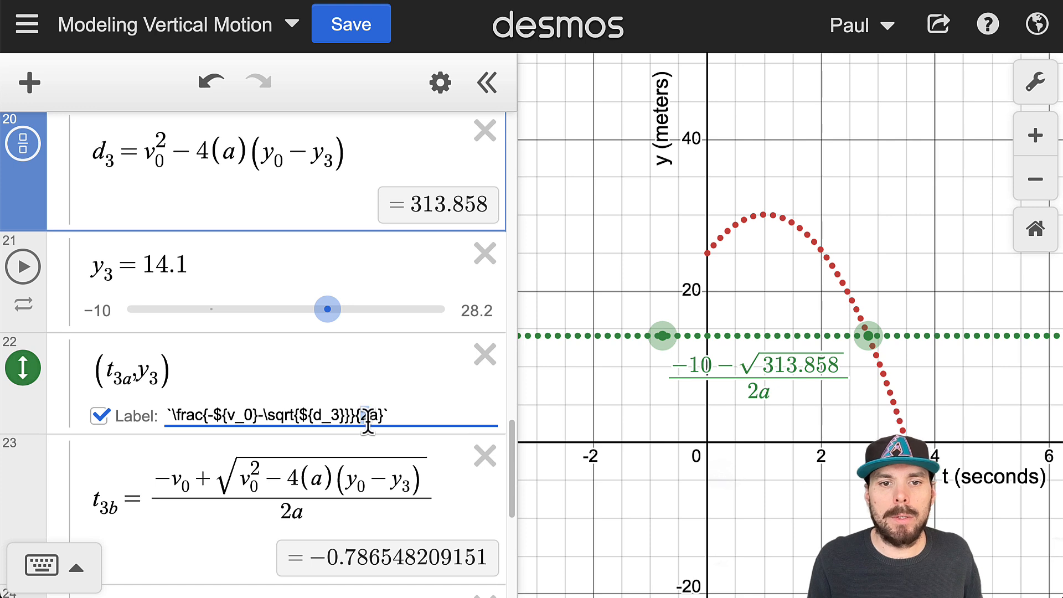
{"action": "left_click_drag", "start_coordinate": [368, 425], "coordinate": [375, 427]}
{"action": "scroll", "coordinate": [375, 416], "scroll_direction": "down", "scroll_amount": 1}
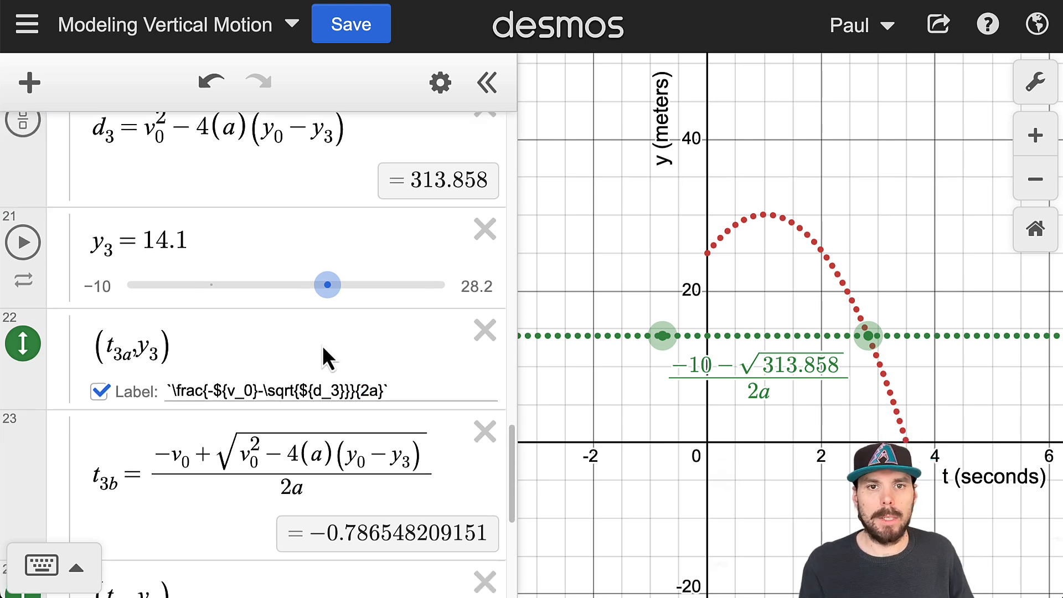
{"action": "left_click", "coordinate": [351, 134]}
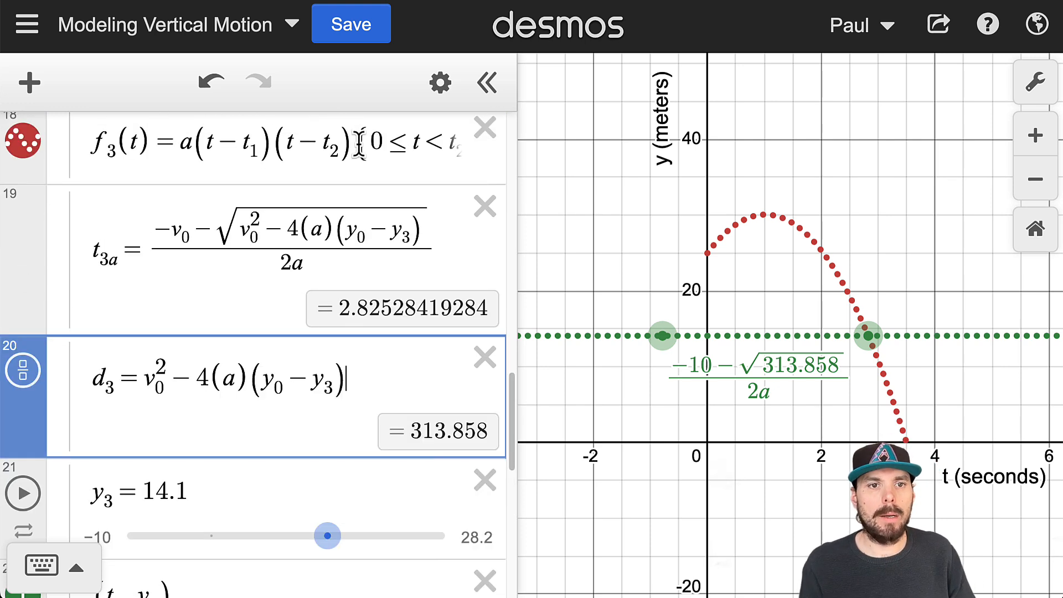
{"action": "key", "text": "Return"}
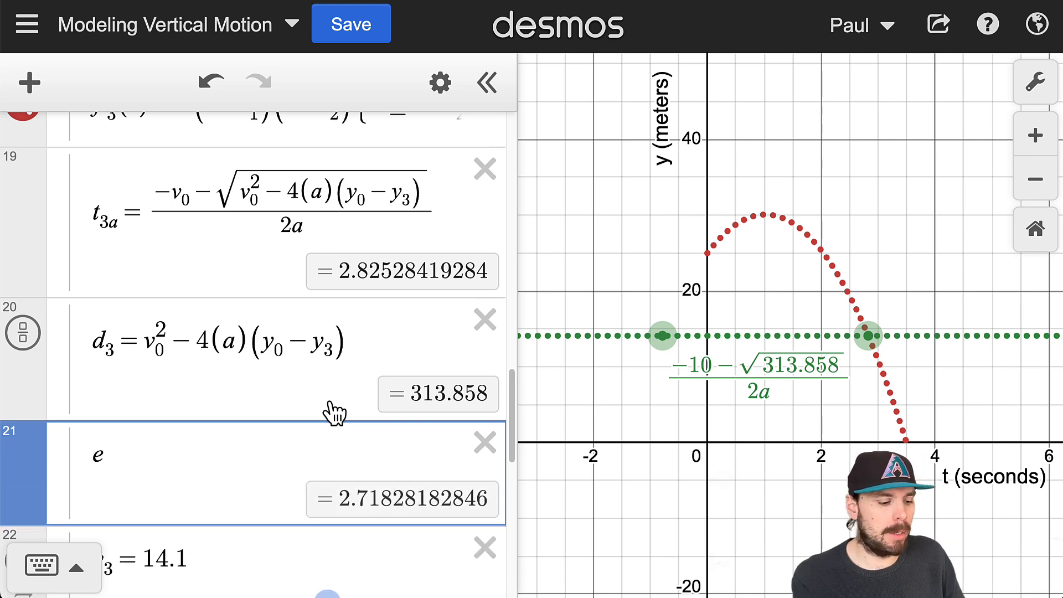
{"action": "type", "text": "_3 ="}
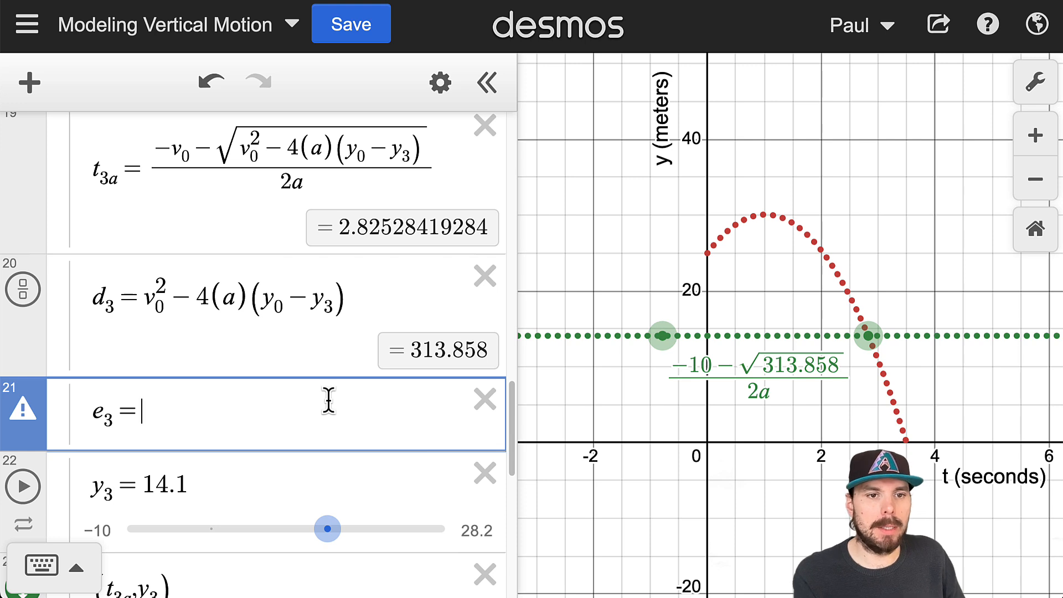
{"action": "mouse_move", "coordinate": [23, 412]}
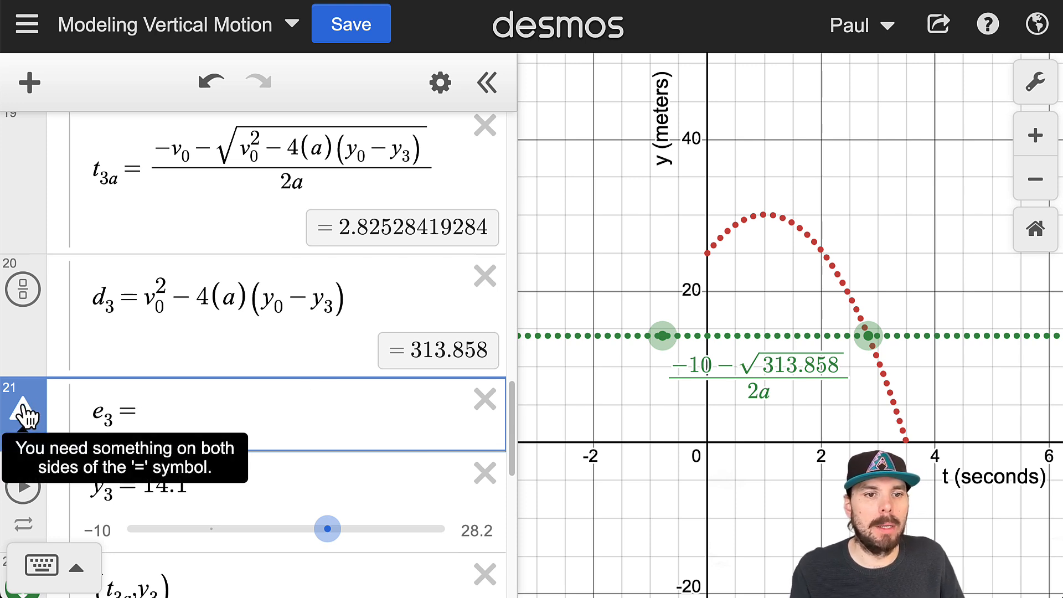
{"action": "scroll", "coordinate": [346, 406], "scroll_direction": "down", "scroll_amount": 3}
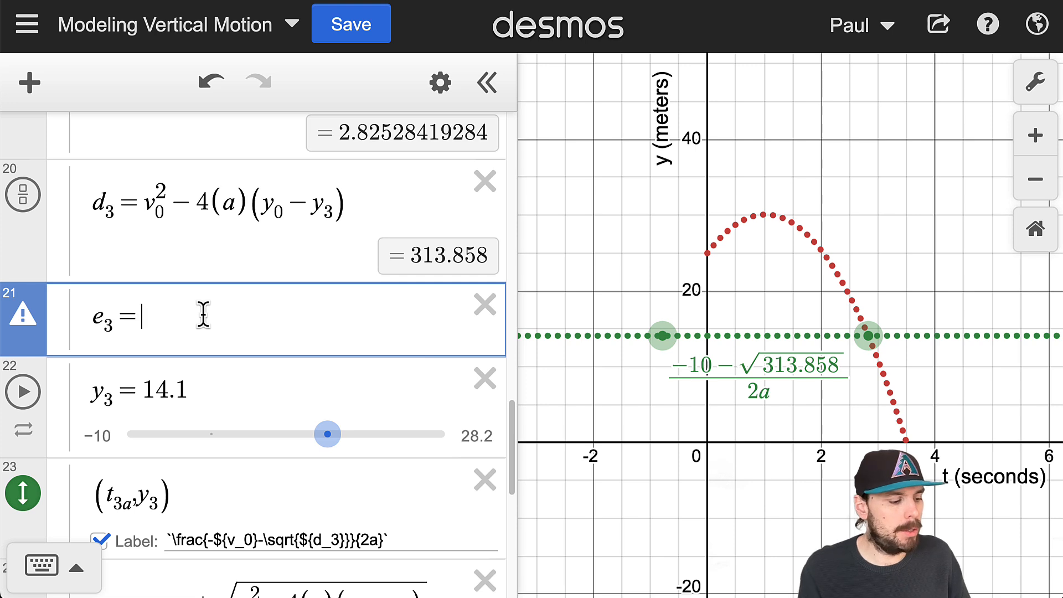
{"action": "type", "text": "2a"}
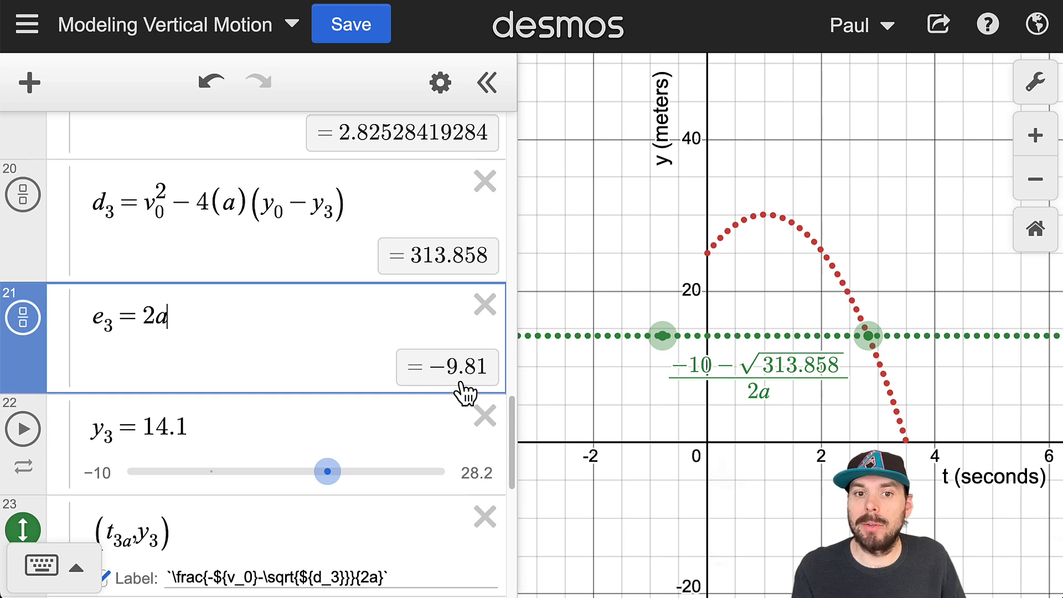
{"action": "left_click", "coordinate": [485, 305]}
- Replace the denominator 2a with g in the (t_3a, y_3) point's label
{"action": "scroll", "coordinate": [396, 476], "scroll_direction": "down", "scroll_amount": 5}
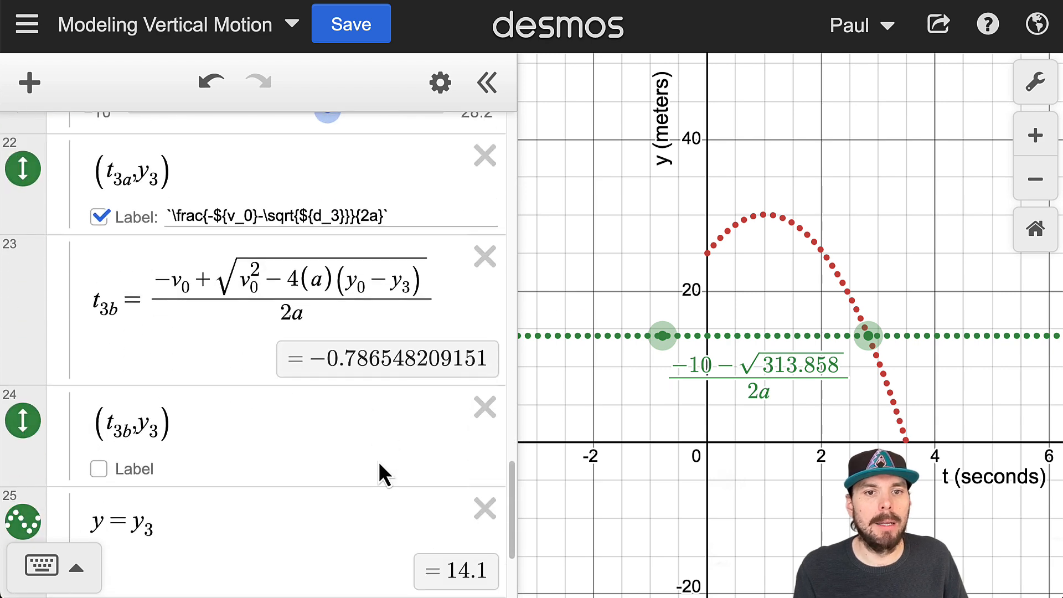
{"action": "left_click", "coordinate": [371, 214]}
{"action": "type", "text": "g"}
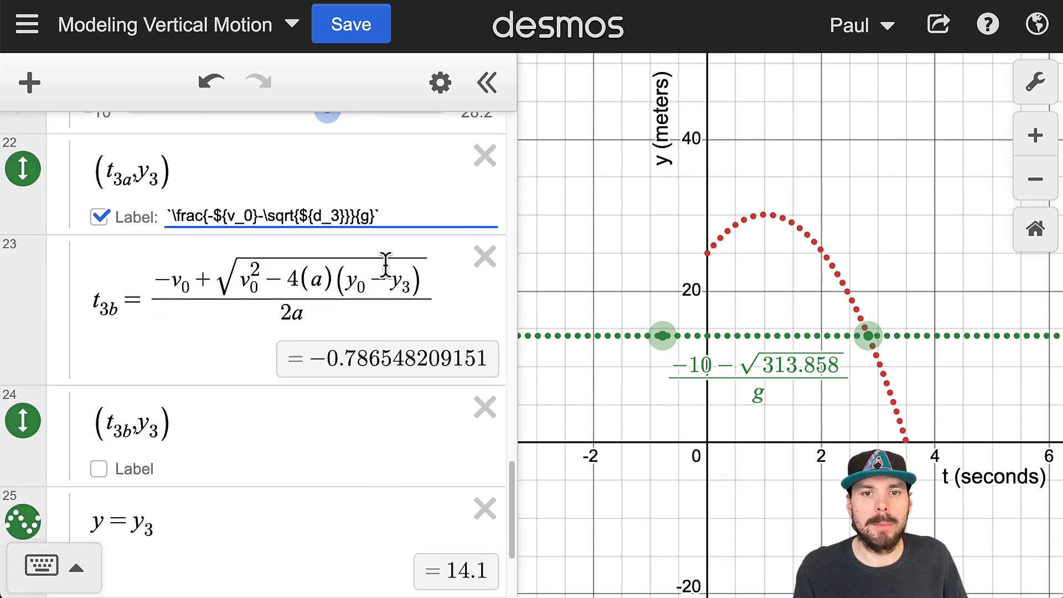
- Wrap the denominator g in the (t_3a, y_3) point's label as ${g} to insert the variable's value
{"action": "key", "text": "Left"}
{"action": "type", "text": "${"}
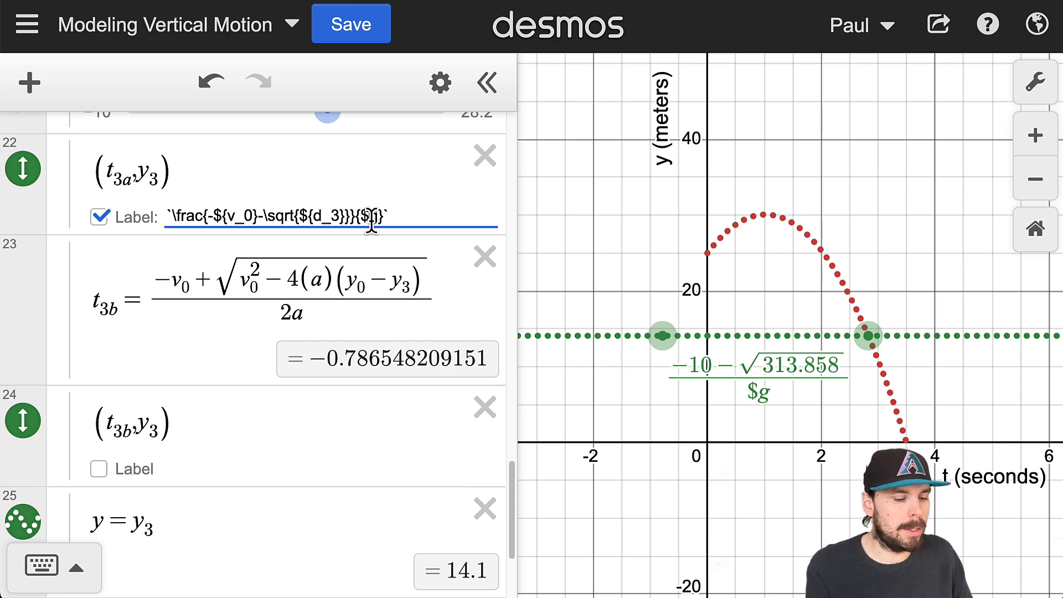
{"action": "key", "text": "Right"}
{"action": "type", "text": "}"}
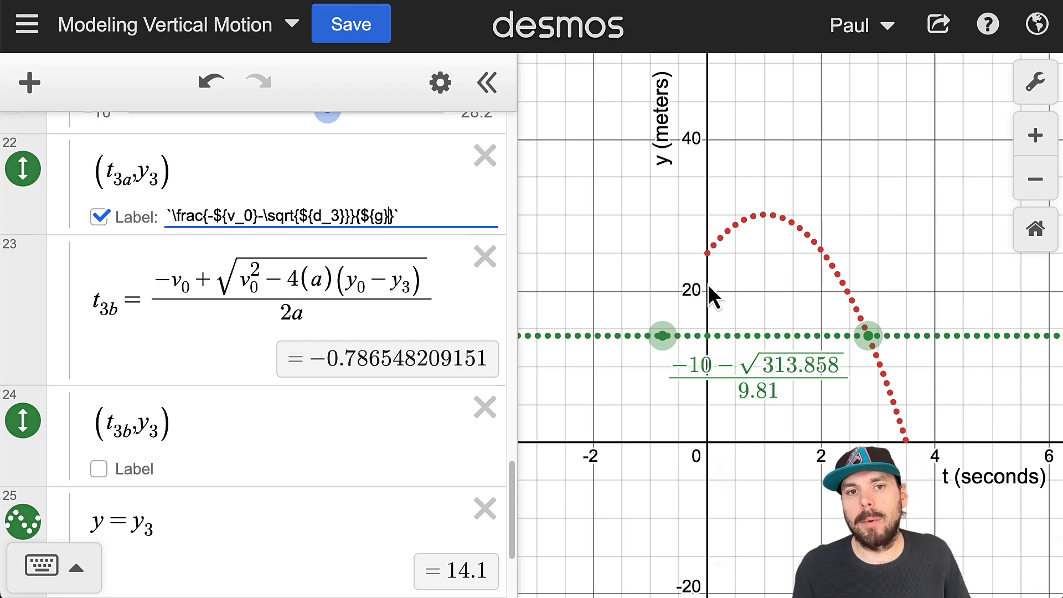
- Check the -1/2gt² term of f_1(t) and put a minus sign before ${g} in the (t_3a, y_3) label's denominator
{"action": "scroll", "coordinate": [301, 367], "scroll_direction": "up", "scroll_amount": 10}
{"action": "scroll", "coordinate": [387, 393], "scroll_direction": "up", "scroll_amount": 10}
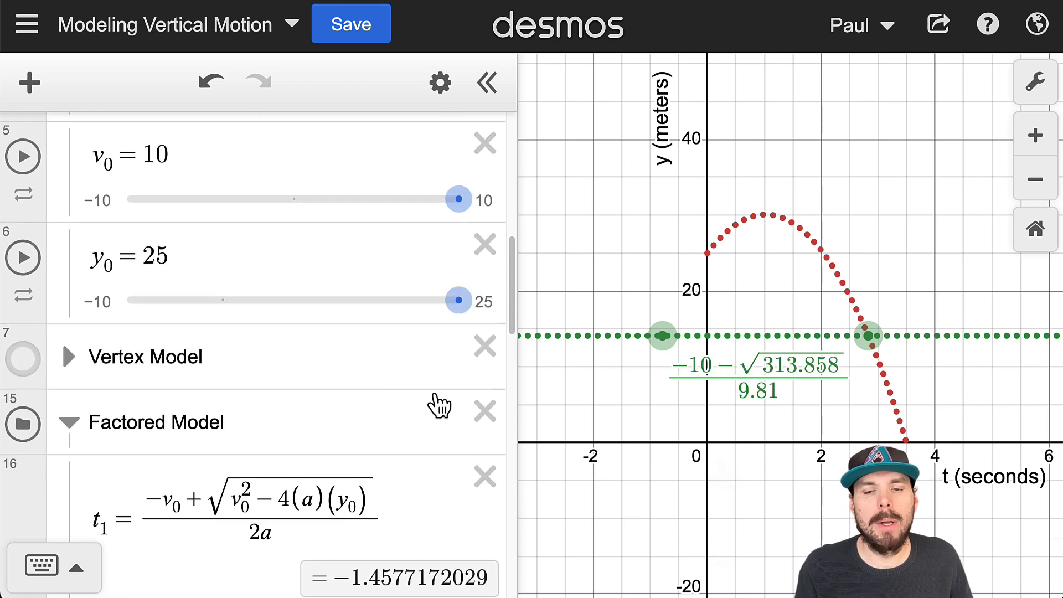
{"action": "scroll", "coordinate": [450, 408], "scroll_direction": "up", "scroll_amount": 2}
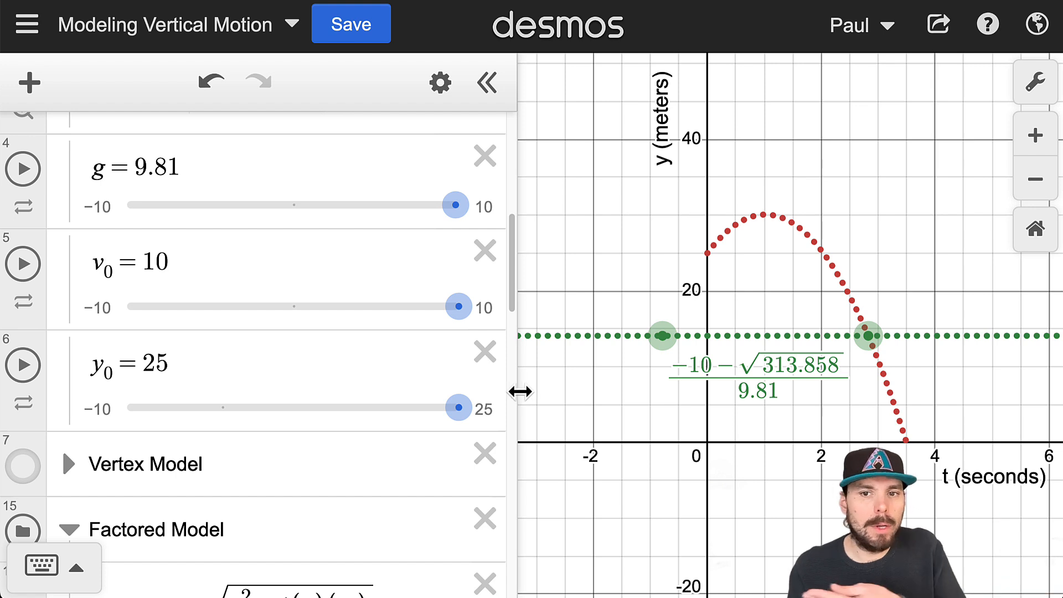
{"action": "scroll", "coordinate": [570, 410], "scroll_direction": "up", "scroll_amount": 3}
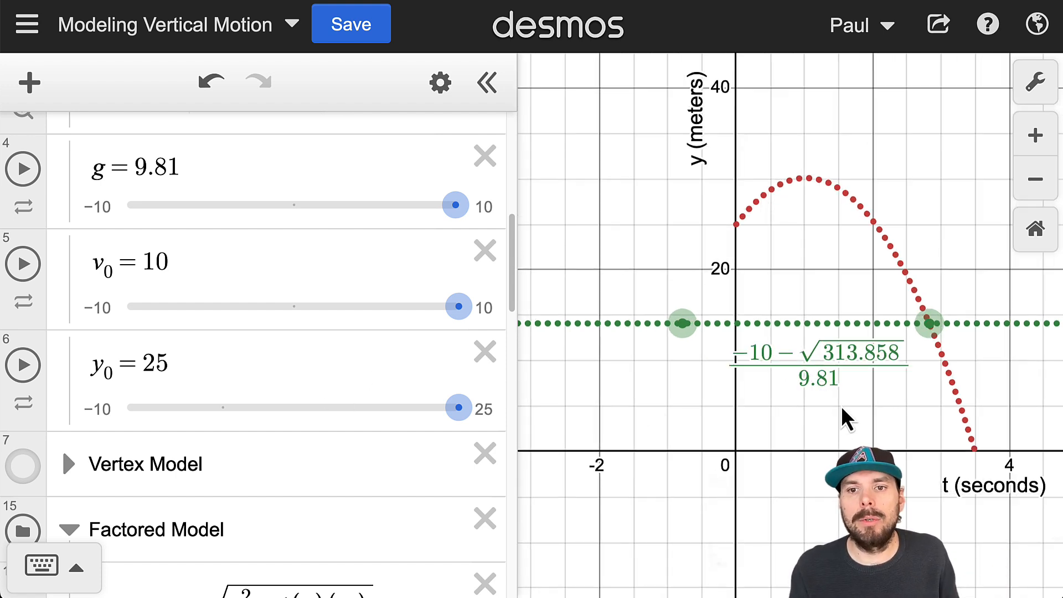
{"action": "scroll", "coordinate": [299, 351], "scroll_direction": "up", "scroll_amount": 8}
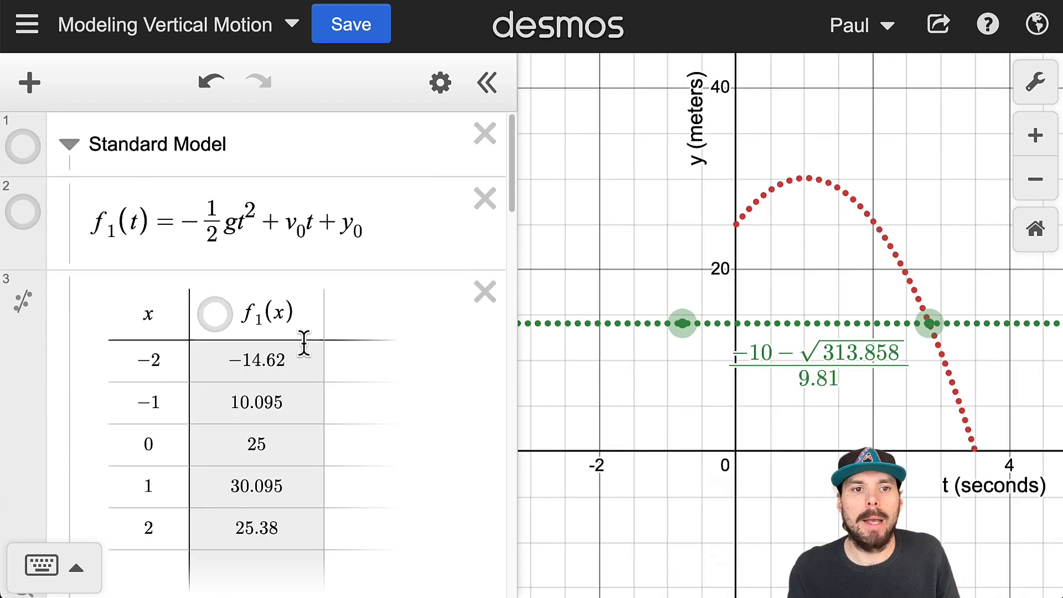
{"action": "left_click_drag", "start_coordinate": [184, 219], "coordinate": [258, 247]}
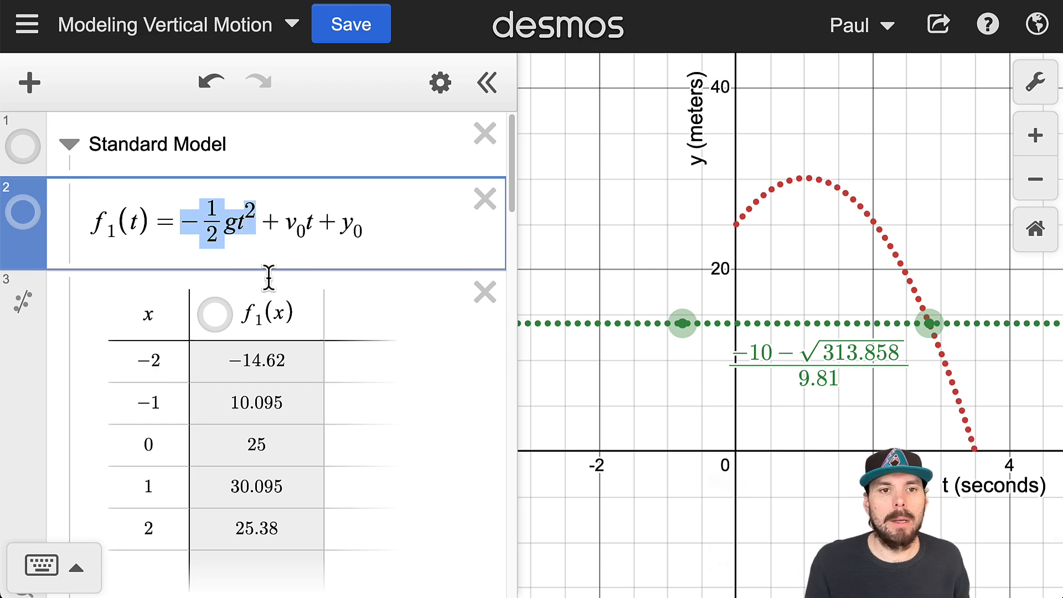
{"action": "scroll", "coordinate": [262, 292], "scroll_direction": "down", "scroll_amount": 20}
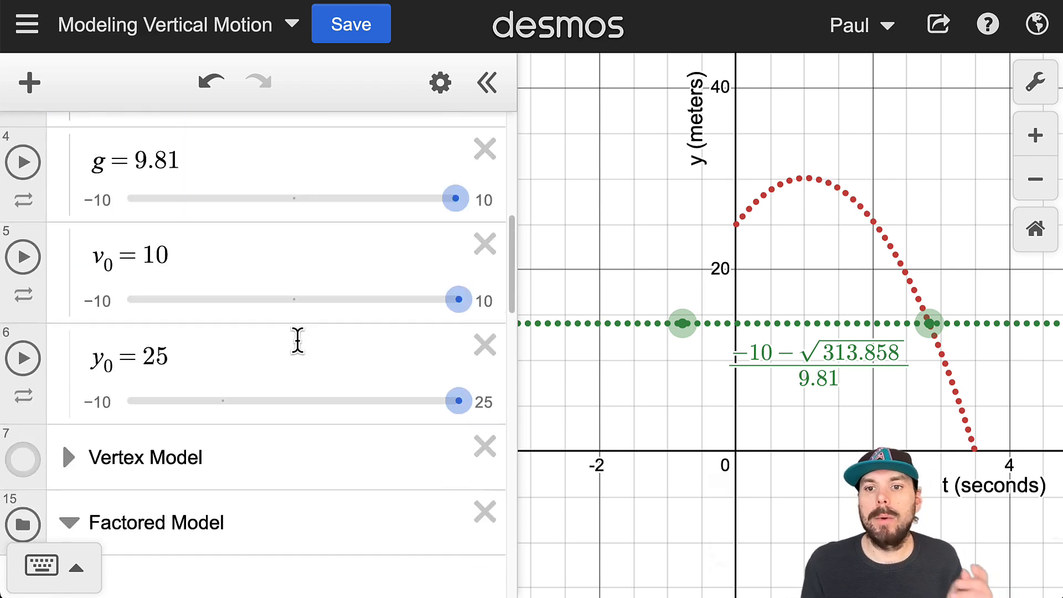
{"action": "scroll", "coordinate": [340, 409], "scroll_direction": "down", "scroll_amount": 7}
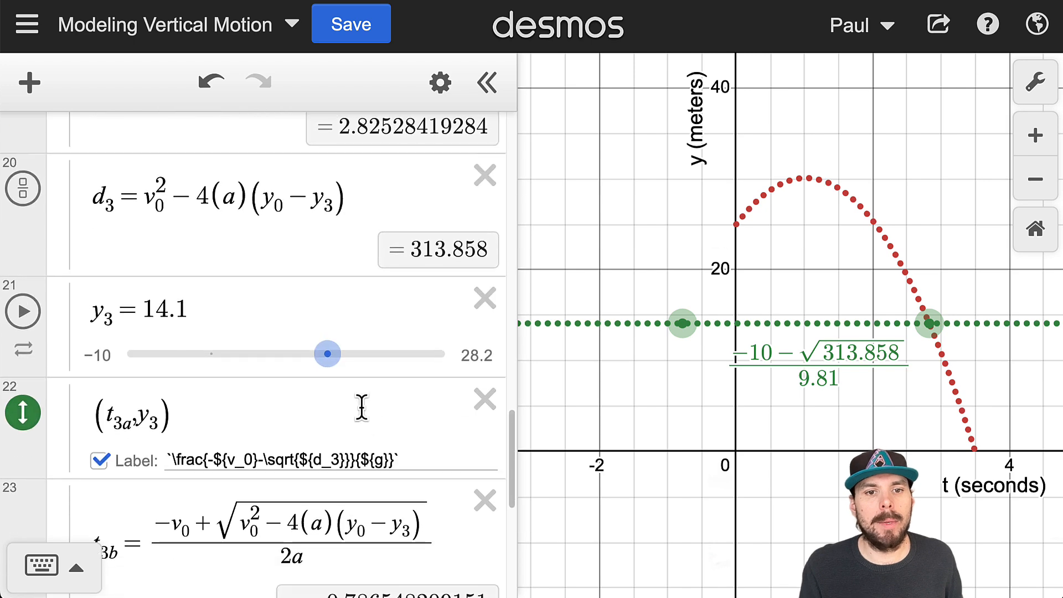
{"action": "scroll", "coordinate": [346, 435], "scroll_direction": "up", "scroll_amount": 1}
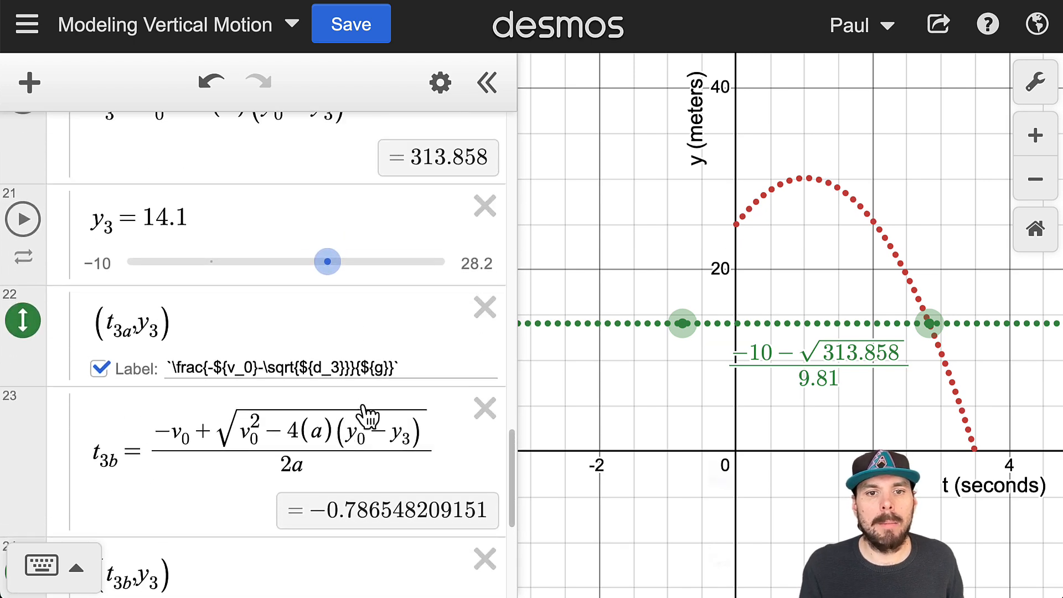
{"action": "left_click", "coordinate": [358, 367]}
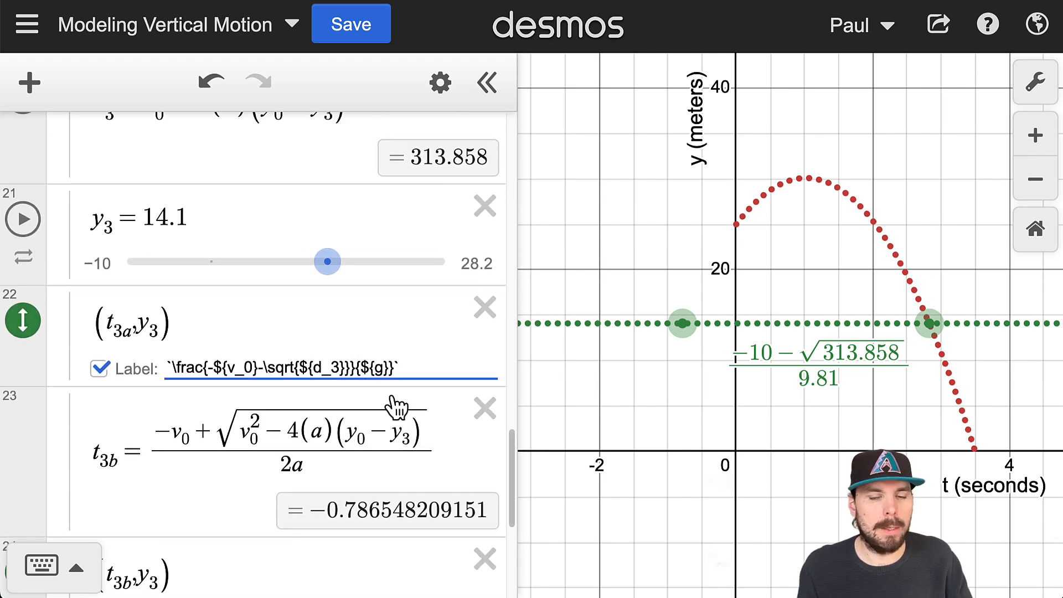
{"action": "type", "text": "-"}
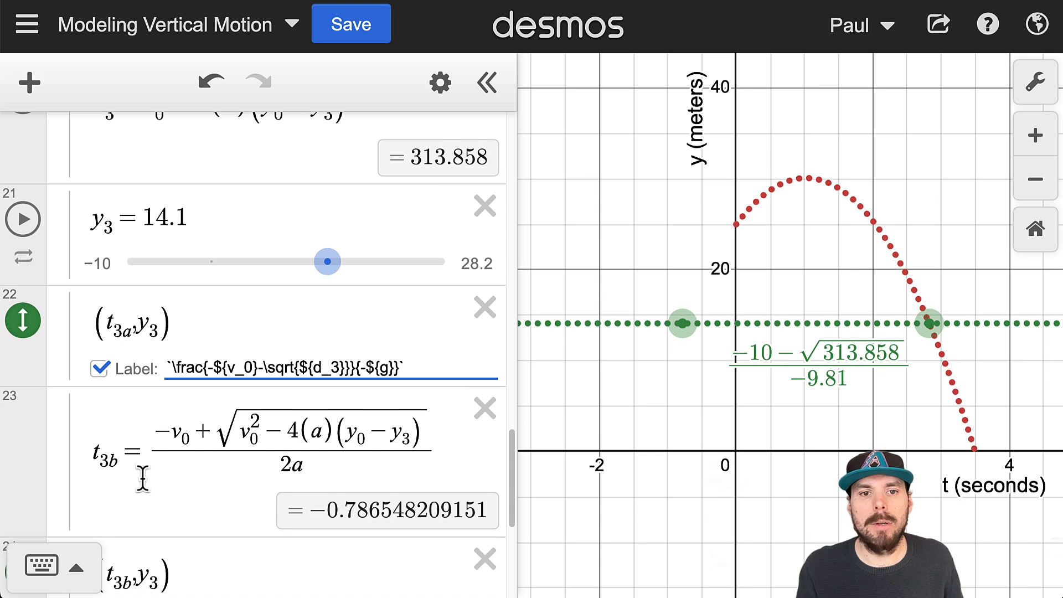
- Evaluate 2a in a temporary expression below d_3 and delete that expression
{"action": "scroll", "coordinate": [299, 332], "scroll_direction": "up", "scroll_amount": 4}
{"action": "left_click", "coordinate": [350, 319]}
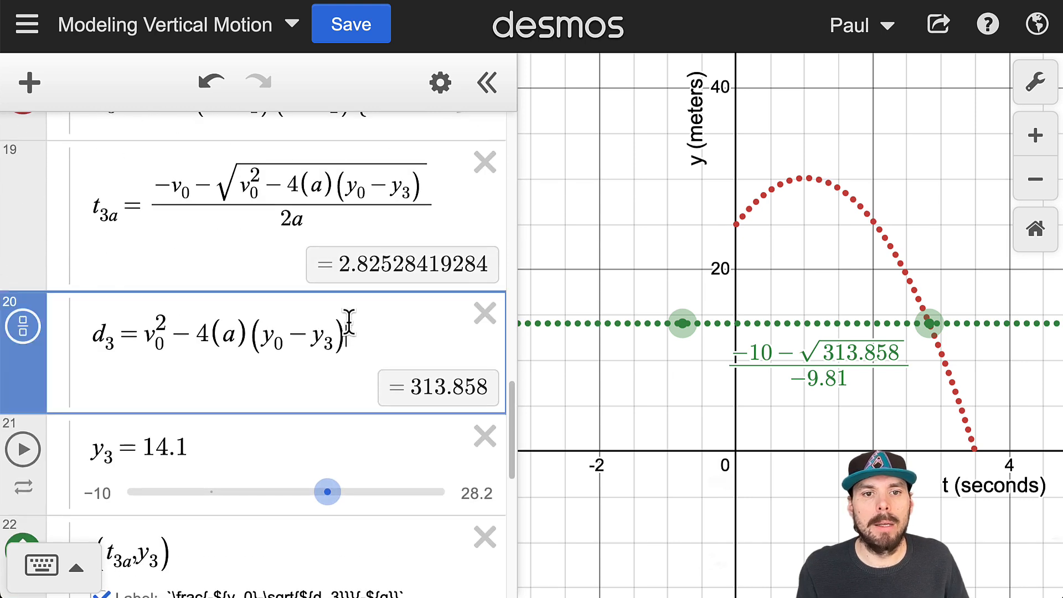
{"action": "key", "text": "Return"}
{"action": "type", "text": "2a"}
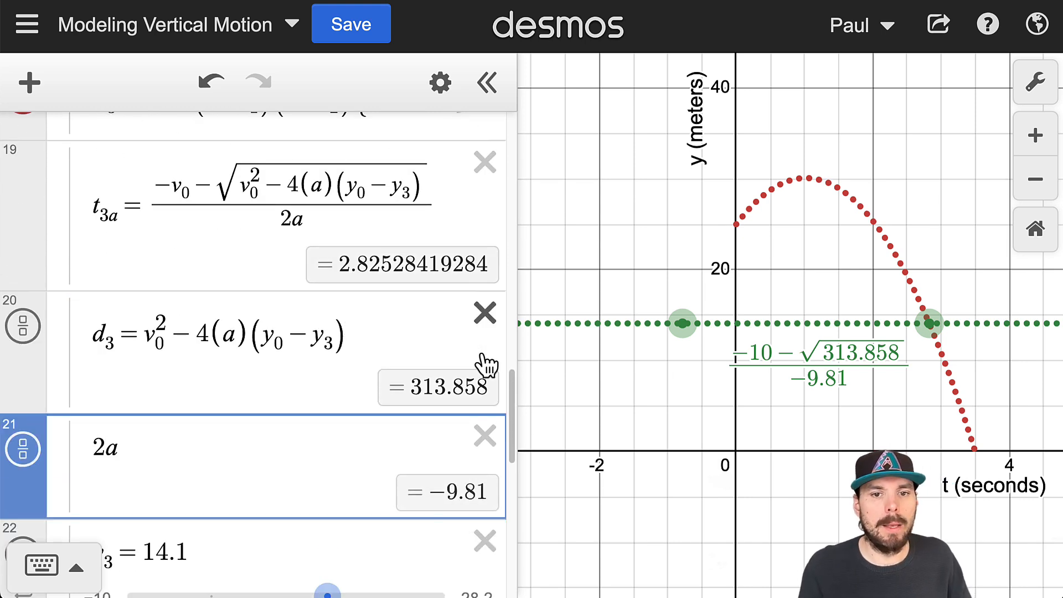
{"action": "left_click", "coordinate": [485, 437]}
- Enclose the fraction in the (t_3a, y_3) point's label in parentheses, with a comma before the closing parenthesis
{"action": "scroll", "coordinate": [482, 470], "scroll_direction": "down", "scroll_amount": 5}
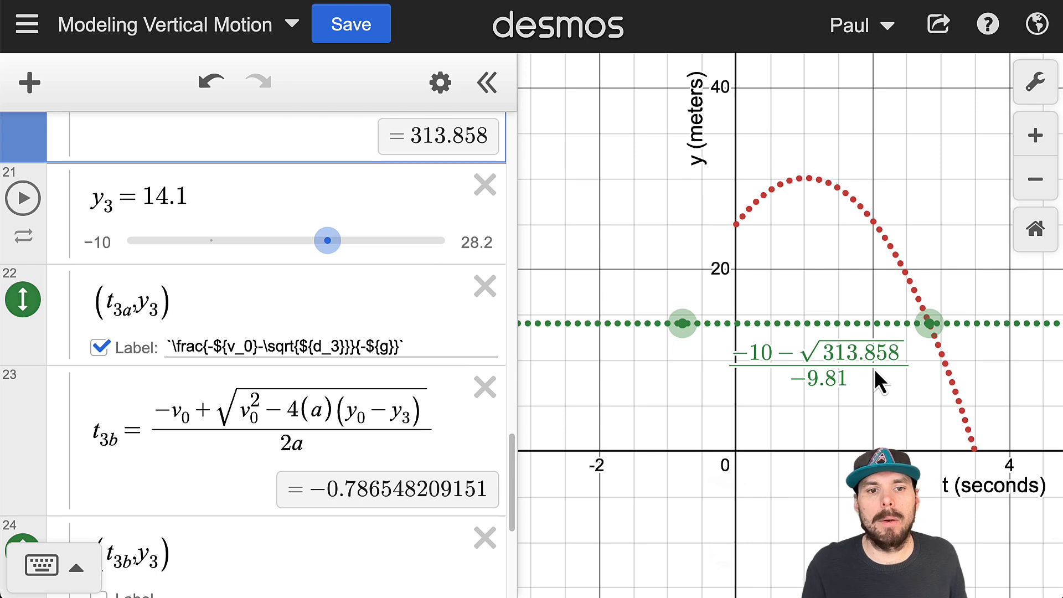
{"action": "left_click", "coordinate": [169, 346]}
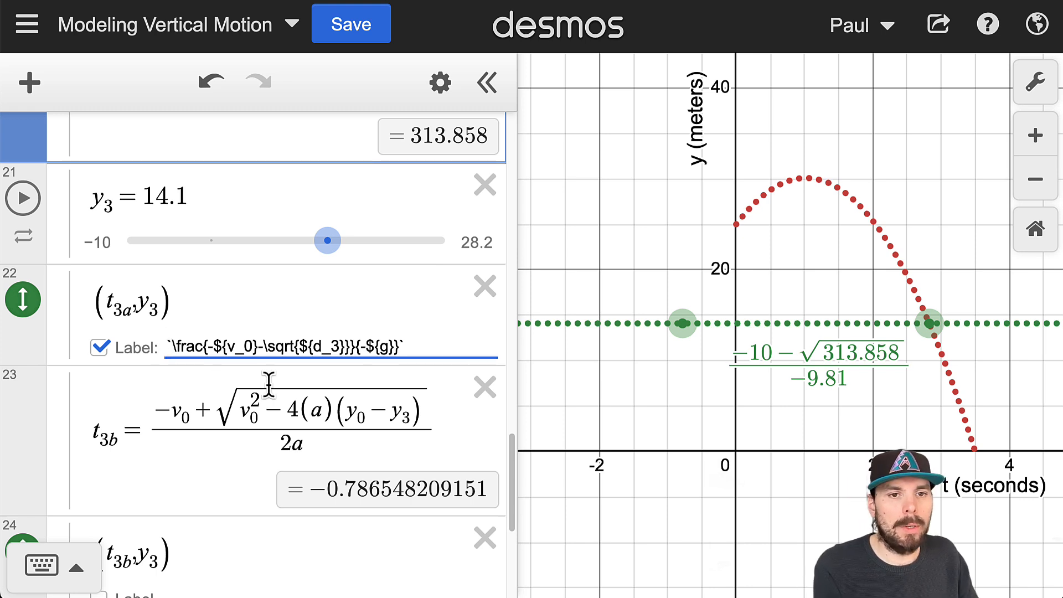
{"action": "type", "text": "("}
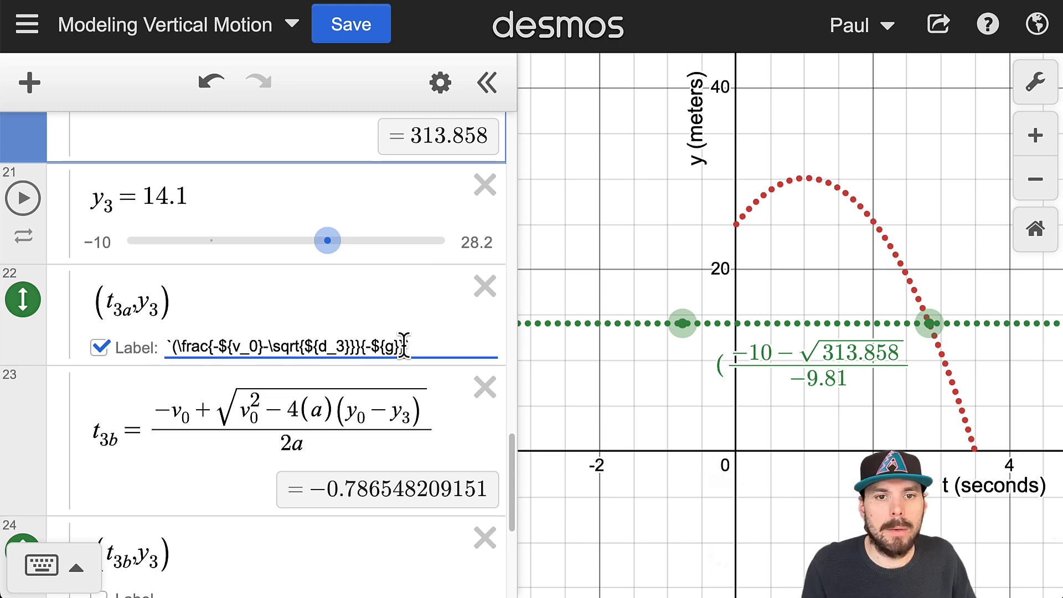
{"action": "type", "text": ",)"}
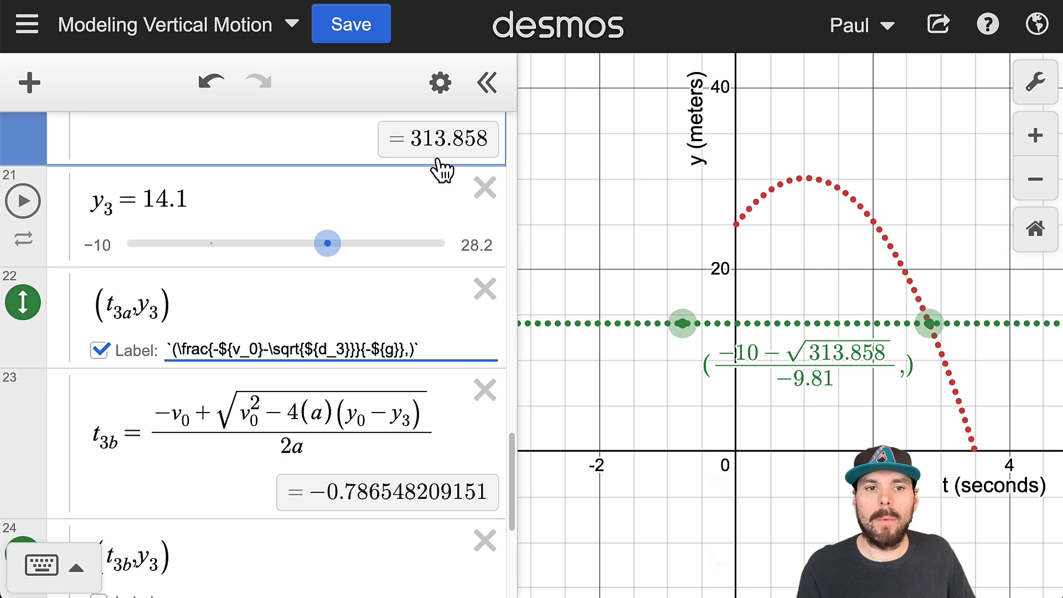
- Move the (t_3a, y_3) point on the graph to y_3 = 15 and insert ${y_3} after the comma in its label
{"action": "left_click", "coordinate": [158, 308]}
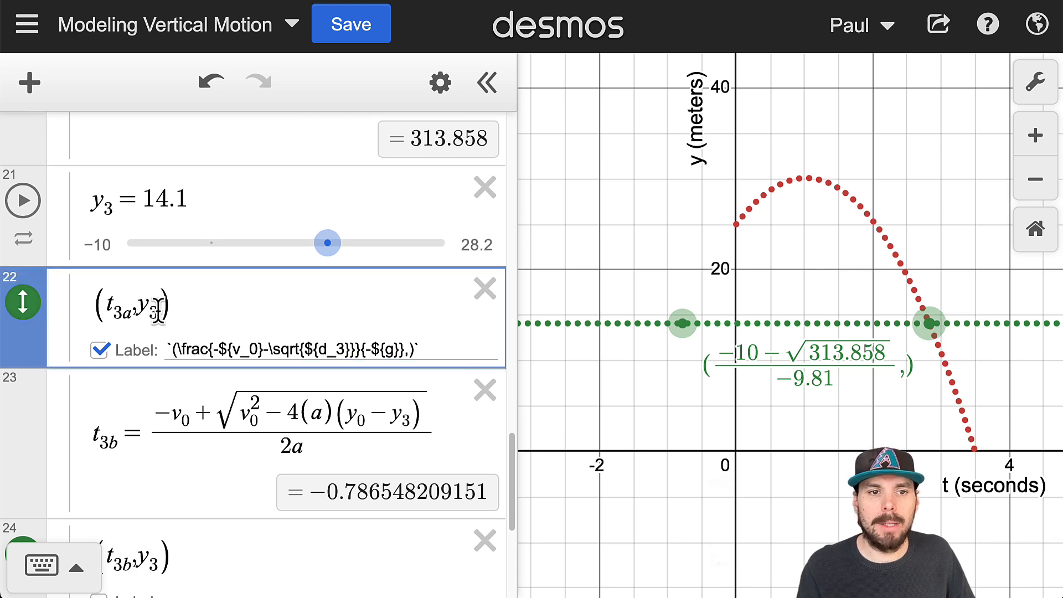
{"action": "left_click_drag", "start_coordinate": [159, 311], "coordinate": [136, 310]}
{"action": "left_click", "coordinate": [408, 350]}
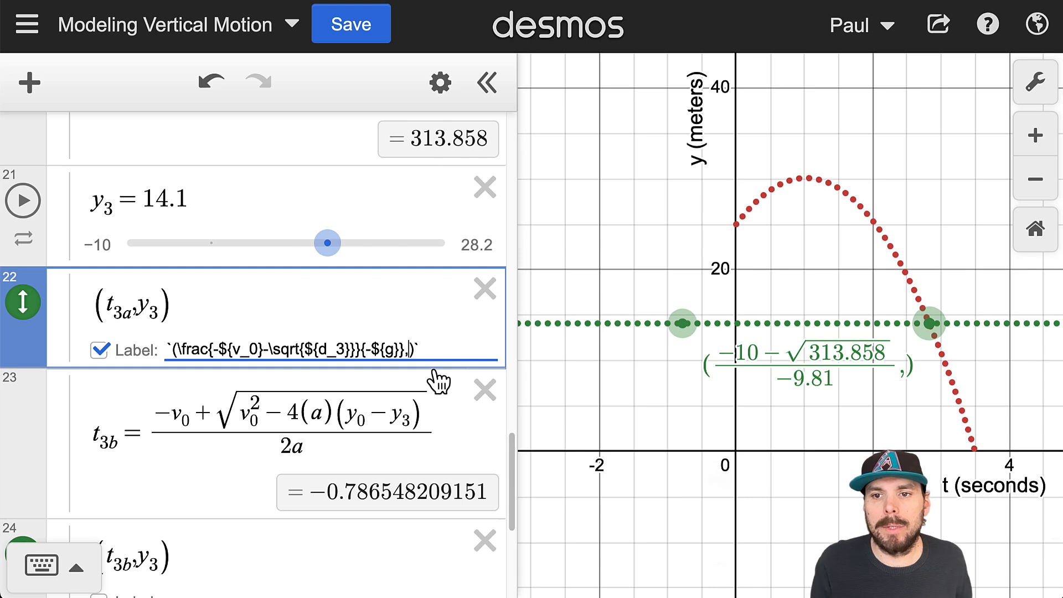
{"action": "left_click_drag", "start_coordinate": [937, 325], "coordinate": [903, 317]}
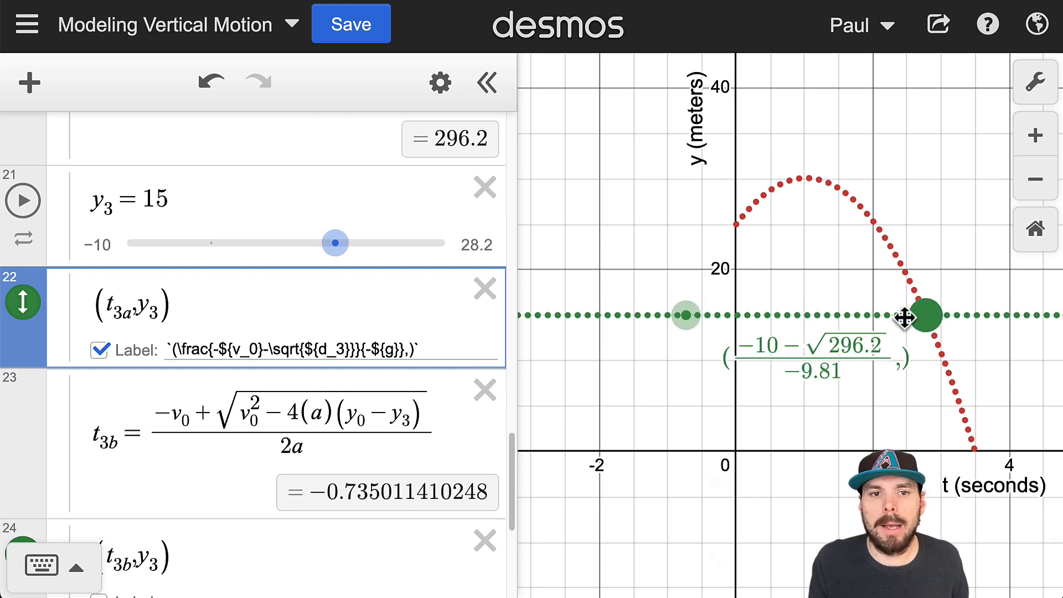
{"action": "left_click", "coordinate": [408, 344]}
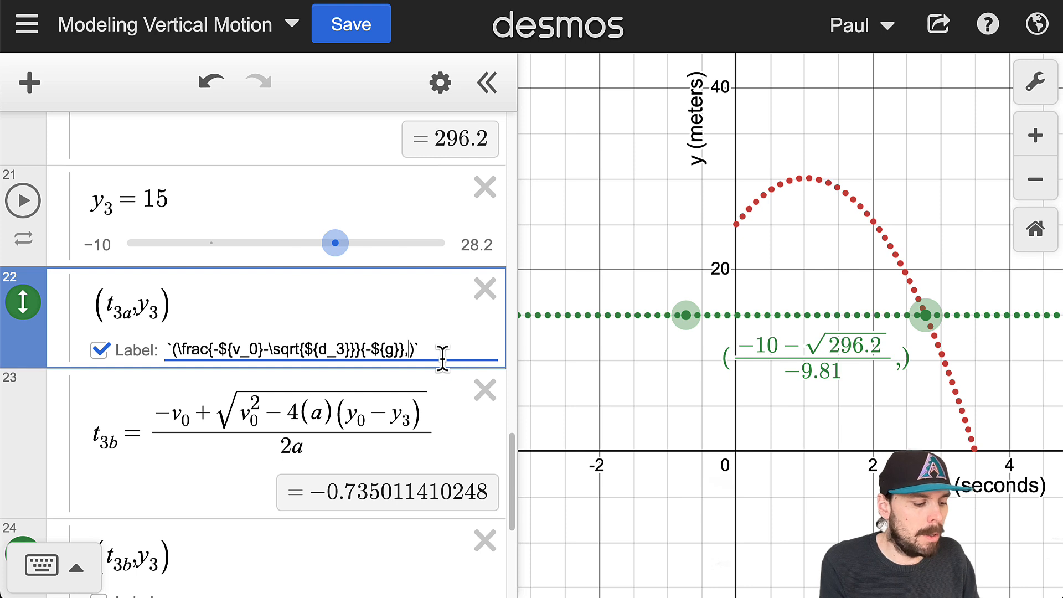
{"action": "type", "text": "$#"}
{"action": "type", "text": "{y_3}"}
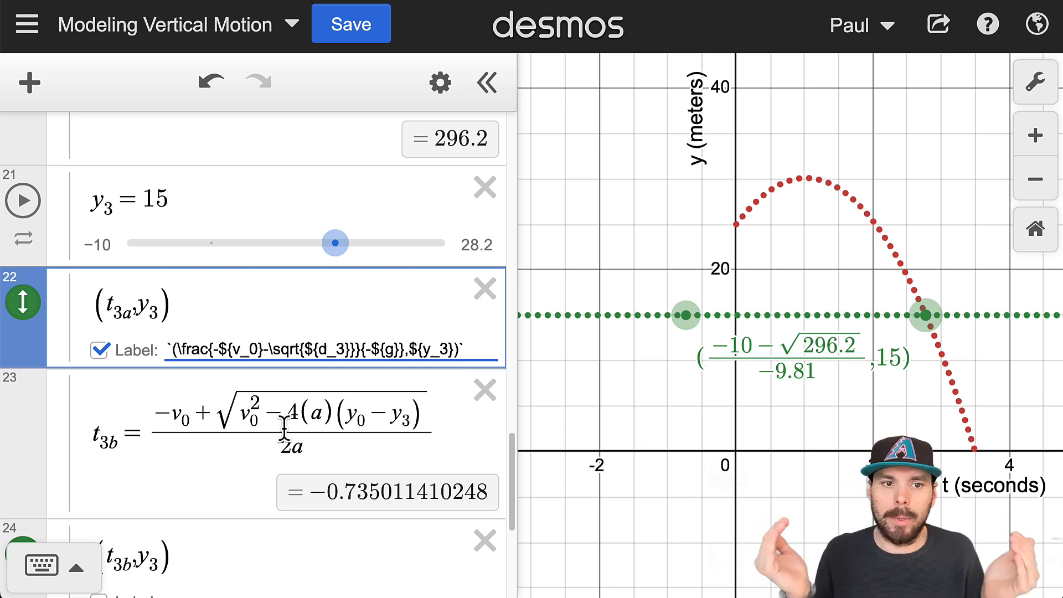
- Change the outer parentheses of the (t_3a, y_3) label to \left( and \right) so they scale with the fraction
{"action": "left_click", "coordinate": [175, 348]}
{"action": "type", "text": "\\"}
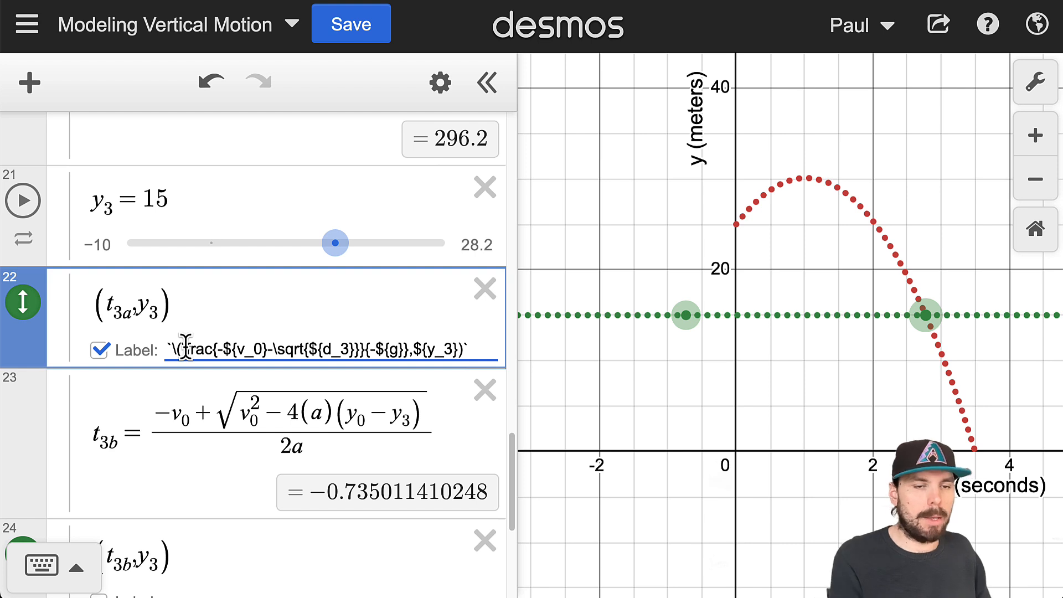
{"action": "type", "text": "left"}
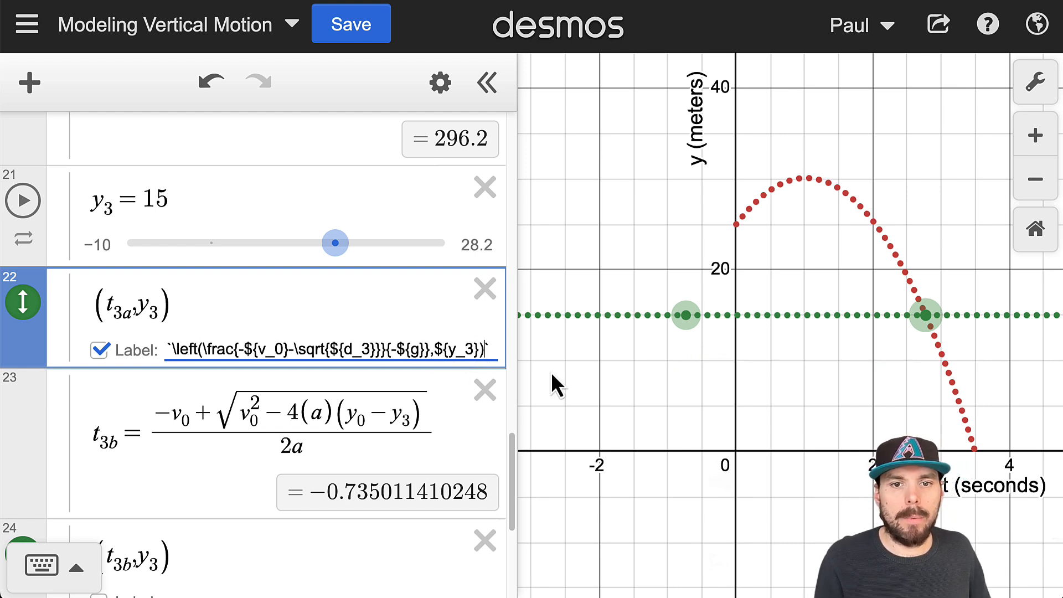
{"action": "key", "text": "Left"}
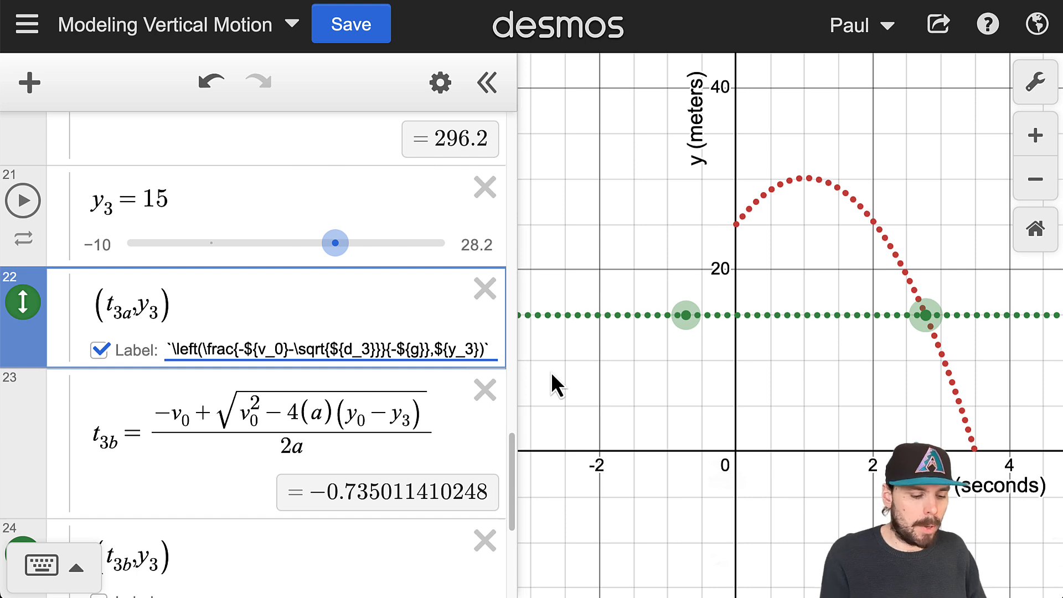
{"action": "type", "text": "\\right"}
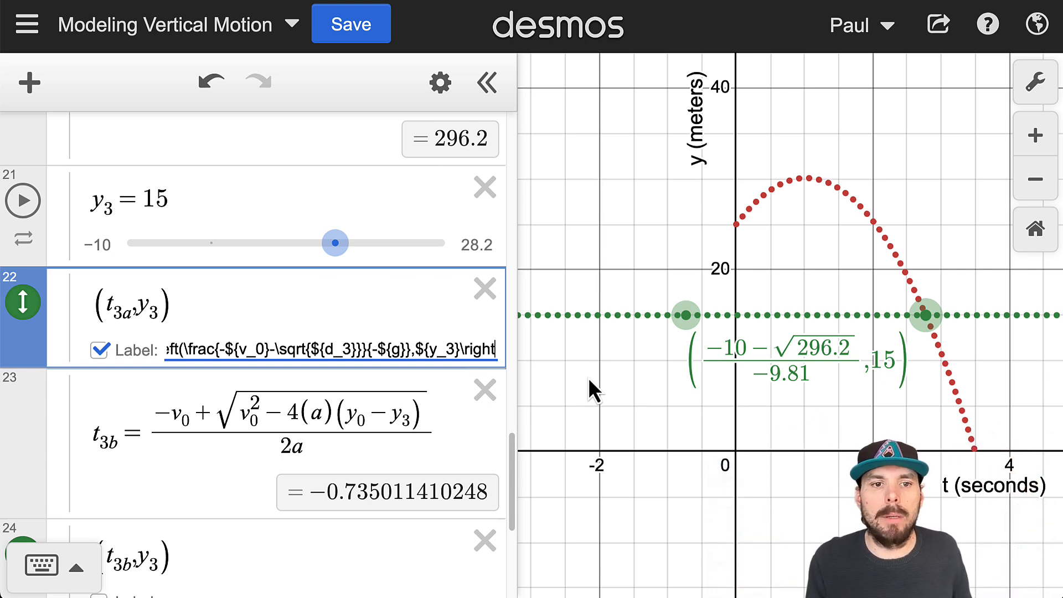
{"action": "left_click_drag", "start_coordinate": [210, 346], "coordinate": [164, 359]}
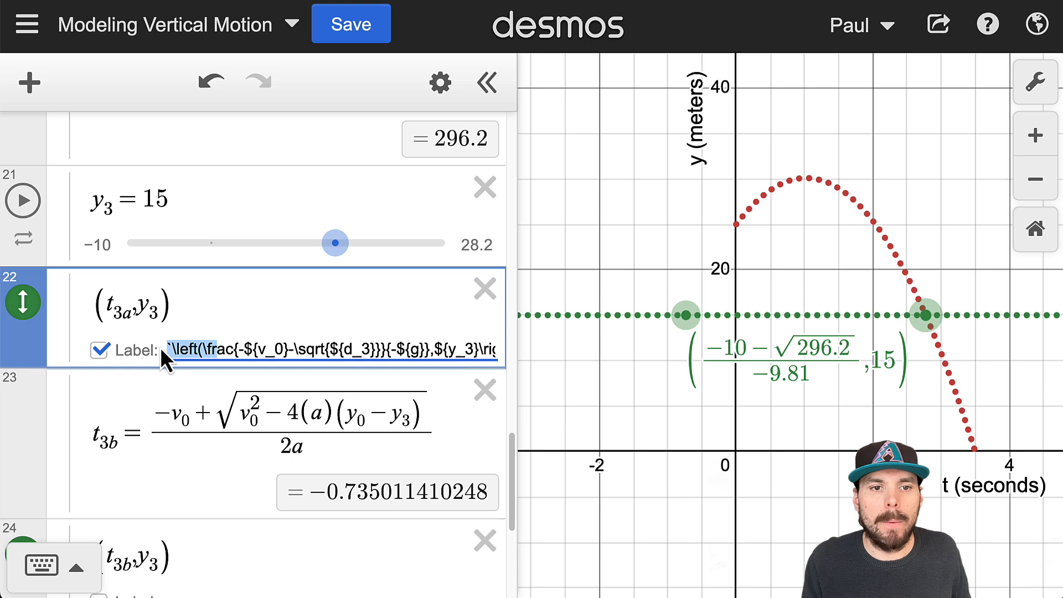
{"action": "left_click", "coordinate": [206, 357]}
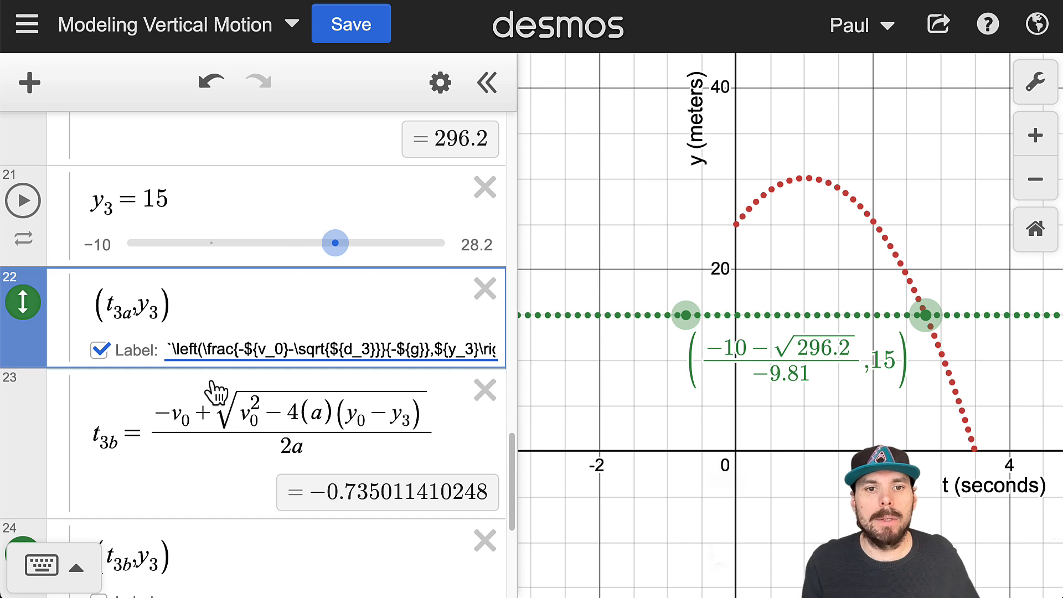
{"action": "left_click_drag", "start_coordinate": [328, 349], "coordinate": [486, 354]}
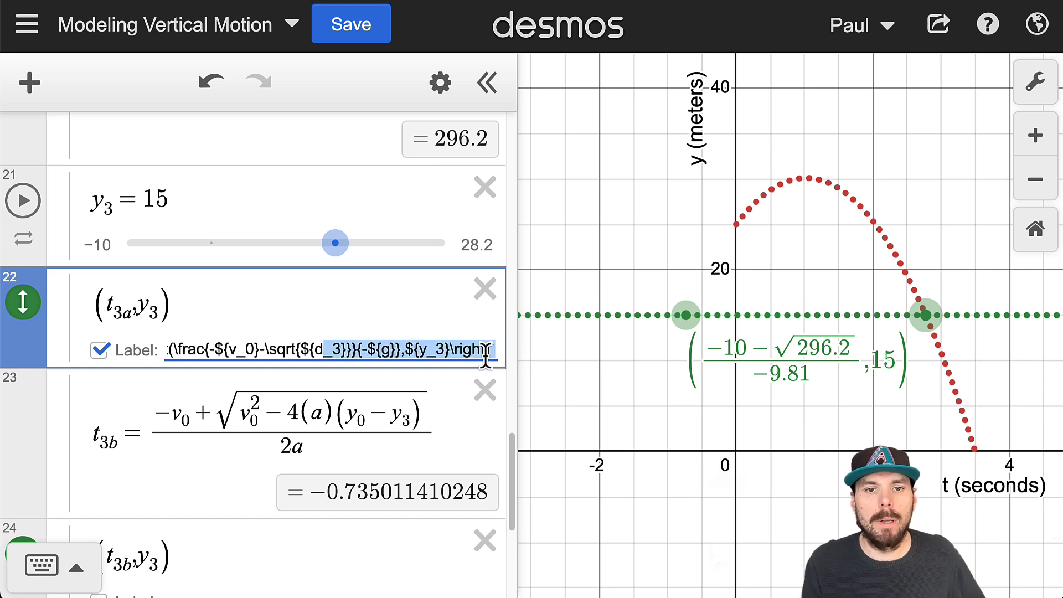
{"action": "left_click", "coordinate": [491, 350]}
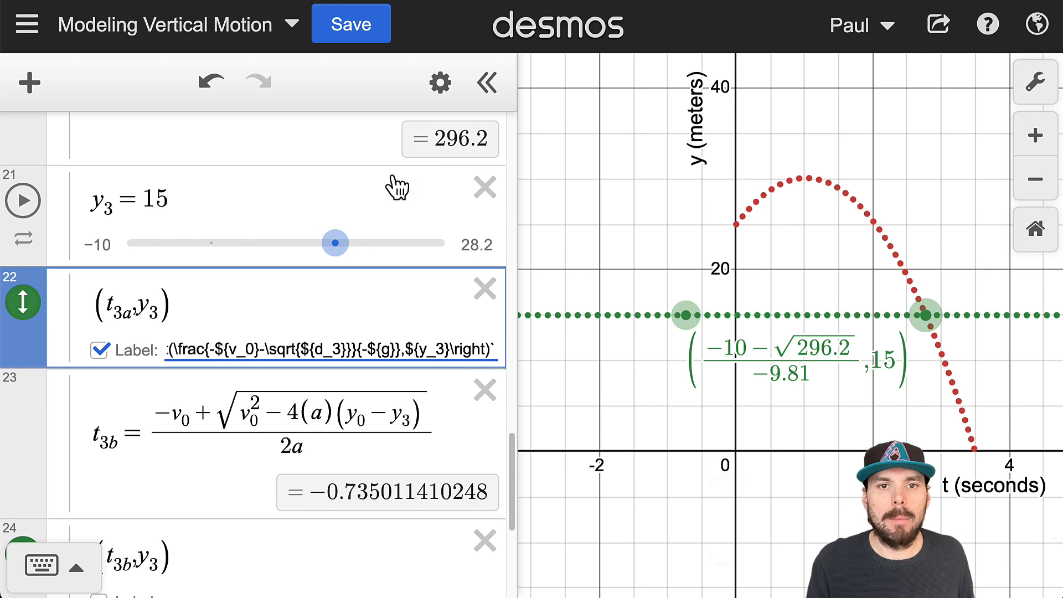
- Try different label positions for the (t_3a, y_3) point and set its label above and to the right of the point
{"action": "left_click", "coordinate": [441, 94]}
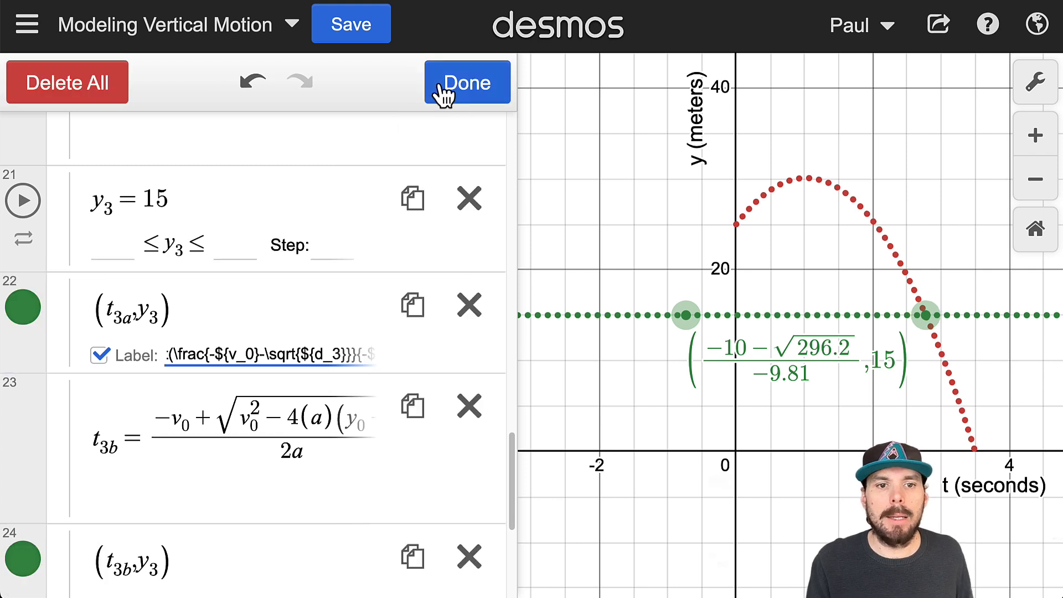
{"action": "left_click", "coordinate": [28, 310]}
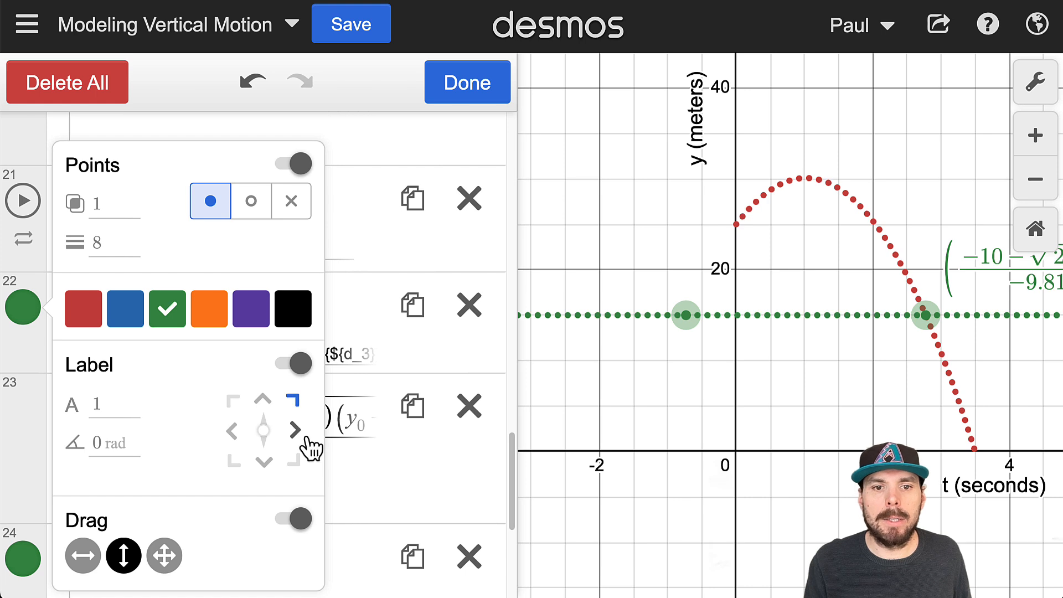
{"action": "left_click", "coordinate": [296, 430]}
{"action": "left_click", "coordinate": [261, 399]}
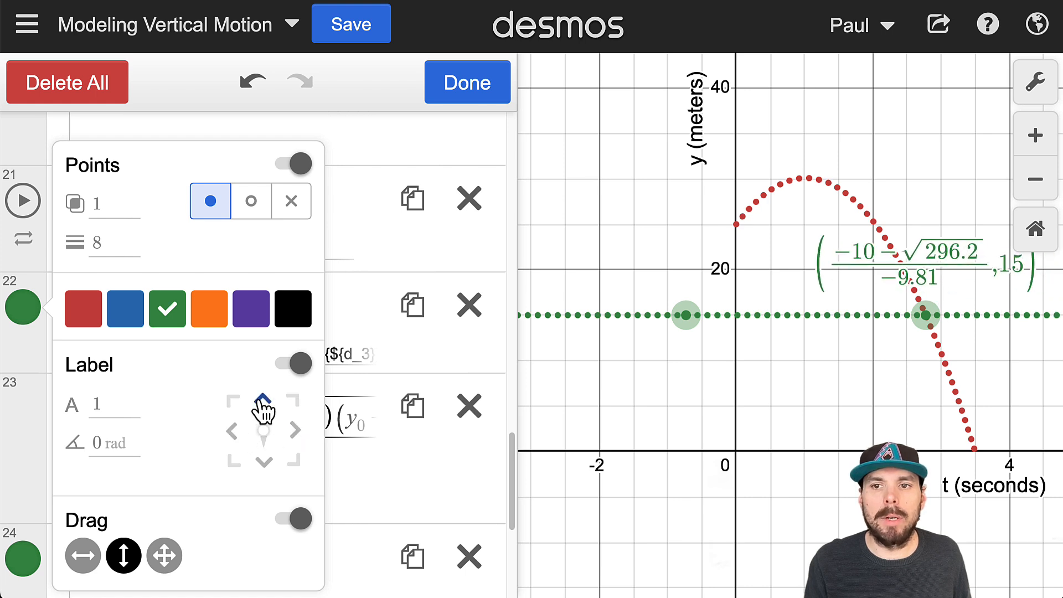
{"action": "left_click", "coordinate": [294, 403]}
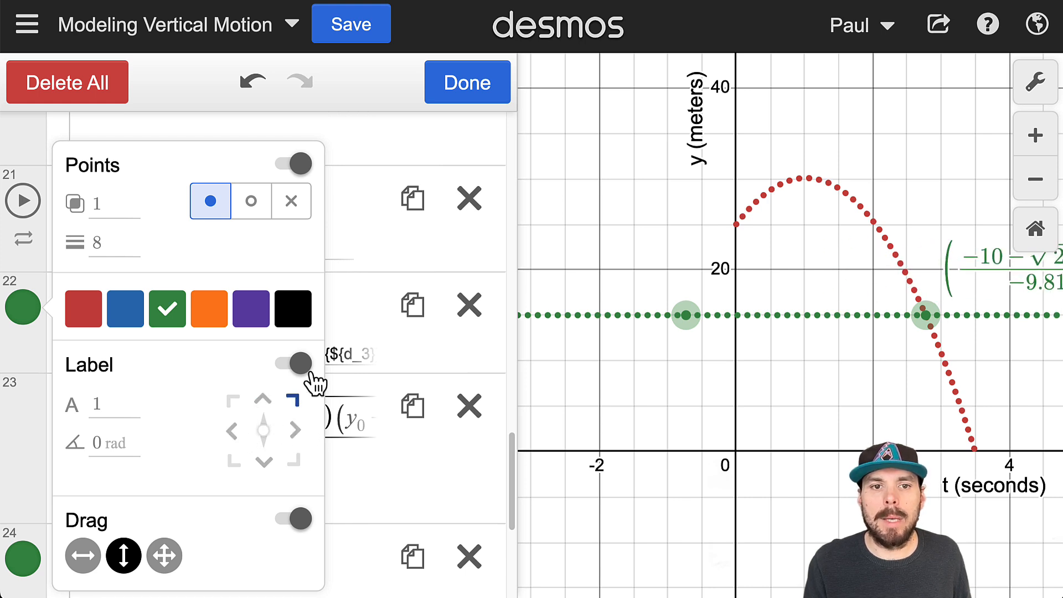
{"action": "left_click", "coordinate": [448, 91]}
- Move the (t_3a, y_3) point up along the parabola and back down to y_3 = 17.7
{"action": "left_click_drag", "start_coordinate": [943, 315], "coordinate": [819, 178]}
{"action": "left_click_drag", "start_coordinate": [866, 205], "coordinate": [878, 290]}
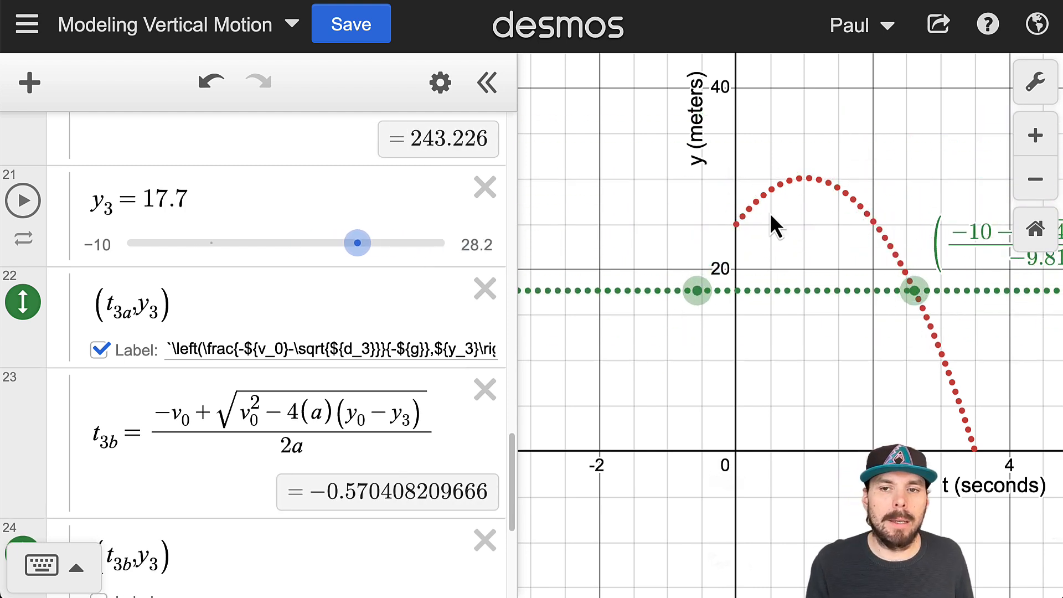